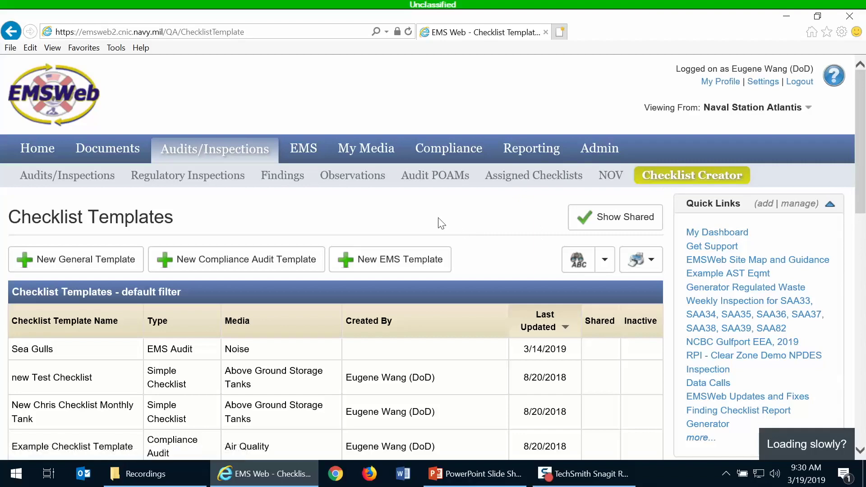
# Look over the existing checklist templates and start a new compliance audit template
pyautogui.scroll(-1, 440, 221)
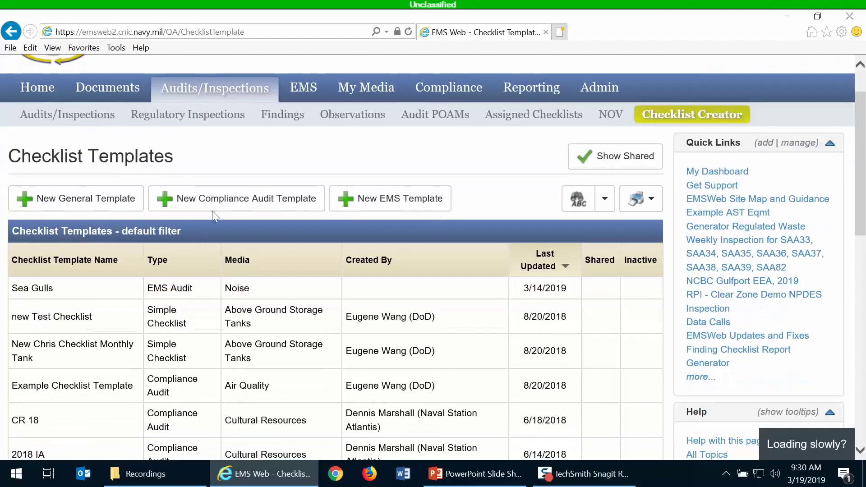
pyautogui.scroll(-3, 569, 389)
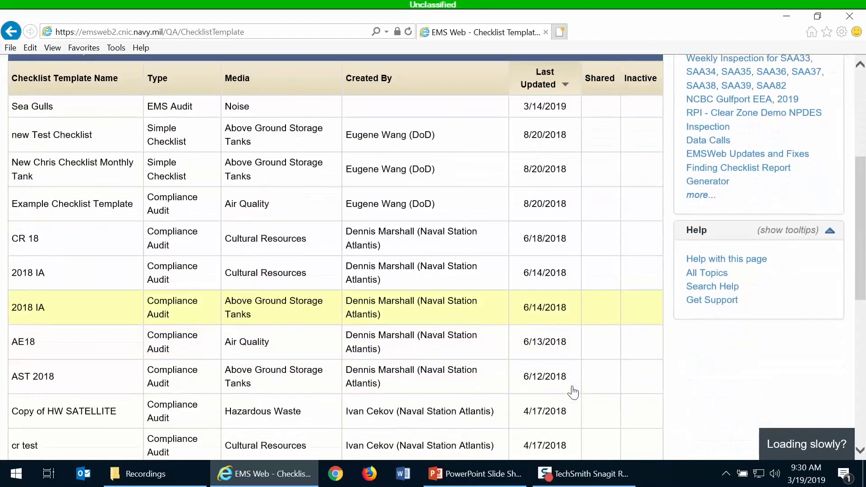
pyautogui.scroll(1, 572, 390)
pyautogui.scroll(3, 573, 392)
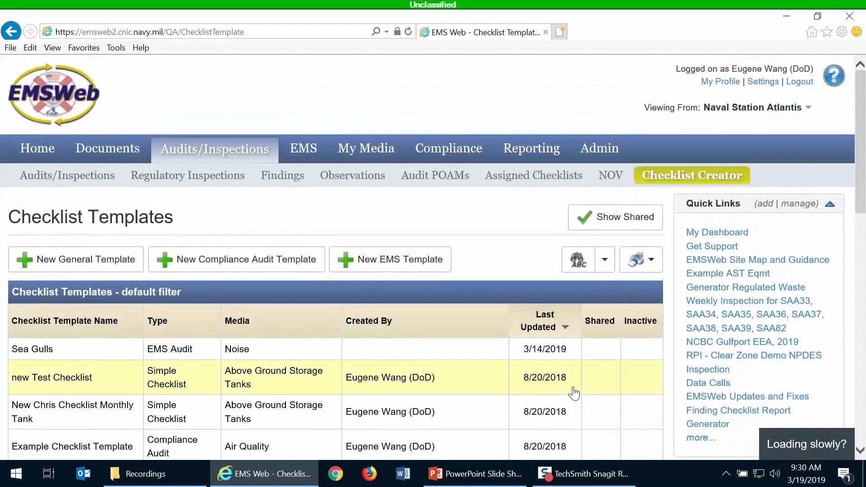
pyautogui.scroll(-1, 572, 393)
pyautogui.scroll(1, 573, 393)
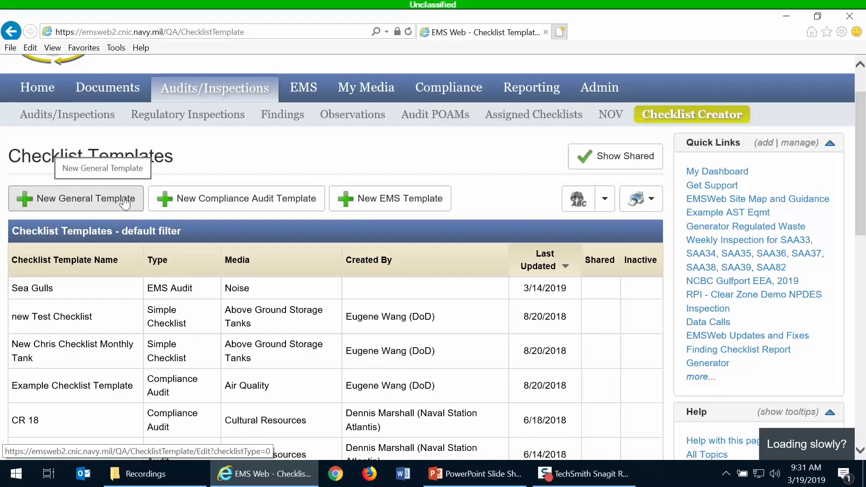
pyautogui.click(204, 203)
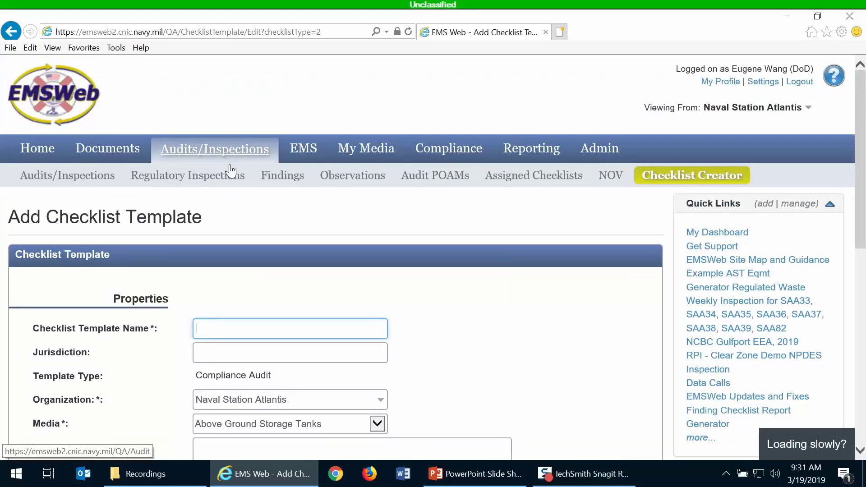
# Name the checklist template "Training Mar2019 Checklist"
pyautogui.scroll(-1, 233, 167)
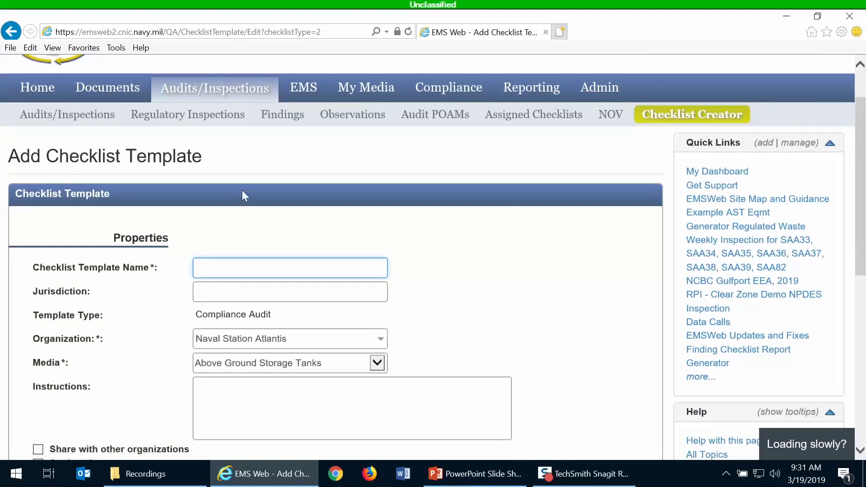
pyautogui.scroll(-1, 242, 193)
pyautogui.scroll(-1, 247, 205)
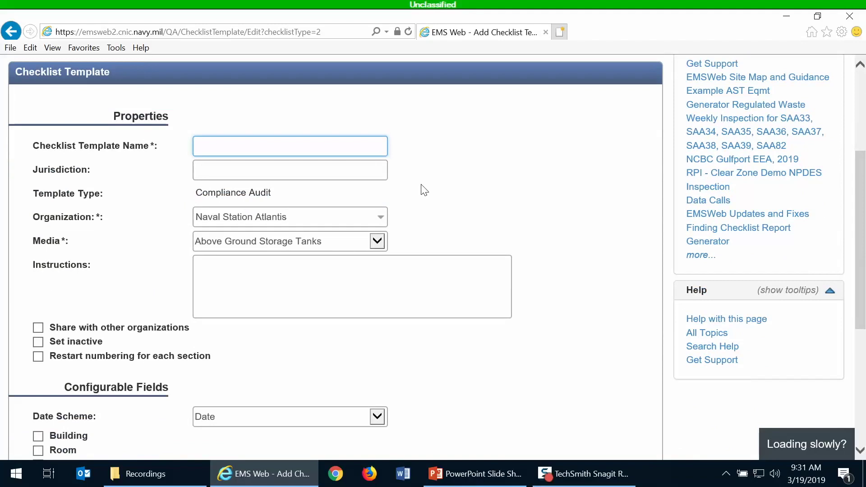
pyautogui.write('Training Mar2019 C')
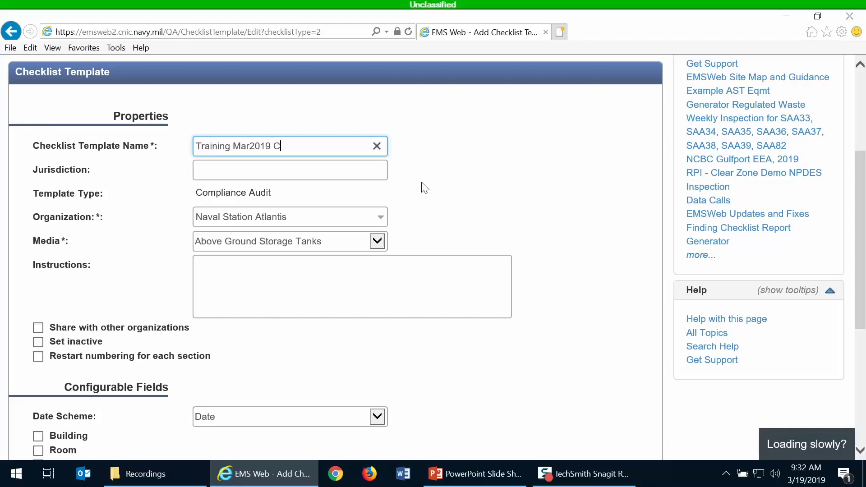
pyautogui.write('hecklist')
# Set the template's media to Hazardous Waste and enter the instructions "Instructions for the person filling out this checklist."
pyautogui.click(243, 249)
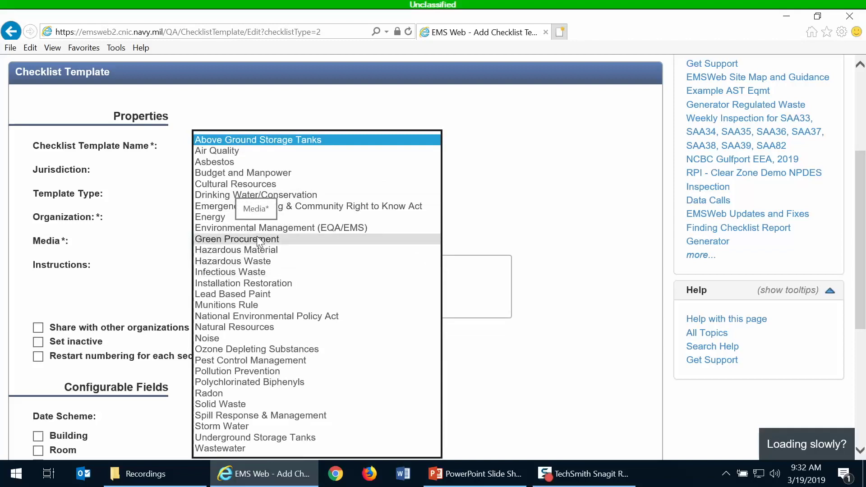
pyautogui.click(272, 261)
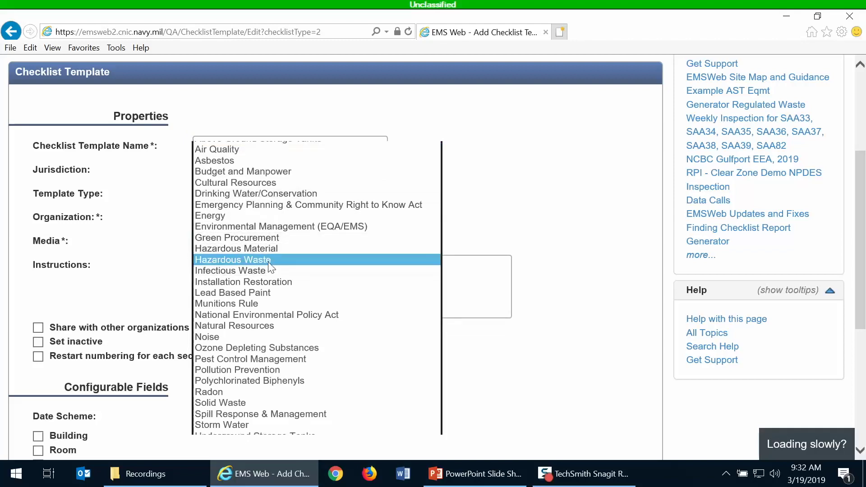
pyautogui.click(181, 283)
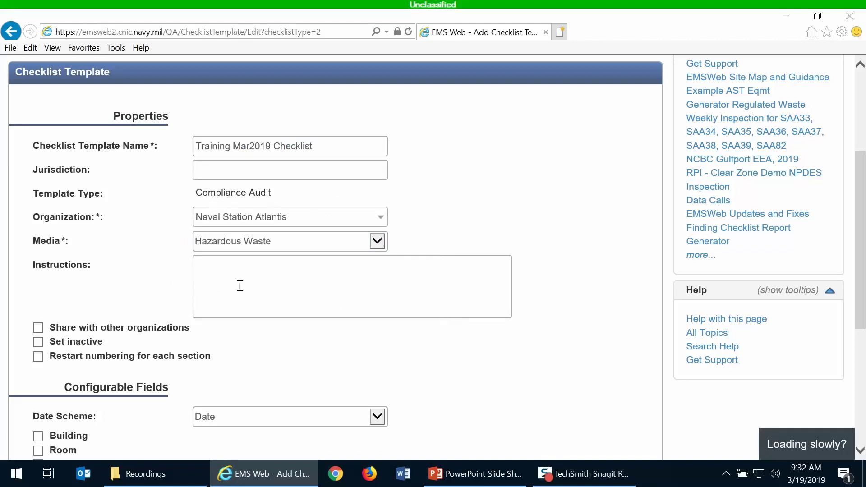
pyautogui.click(197, 267)
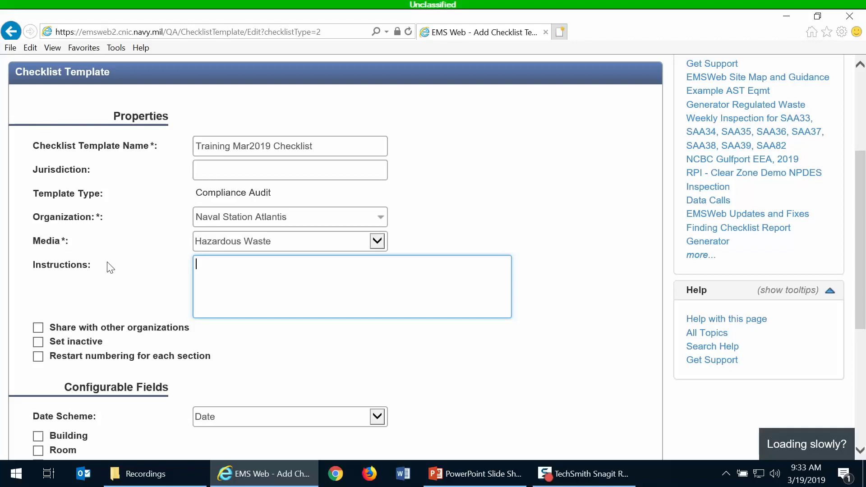
pyautogui.write('Instructions for the person filling out this checklist .')
# Keep the date scheme as Date, include the Building, POC Name and Additional Comments fields, and save the template
pyautogui.scroll(-3, 110, 268)
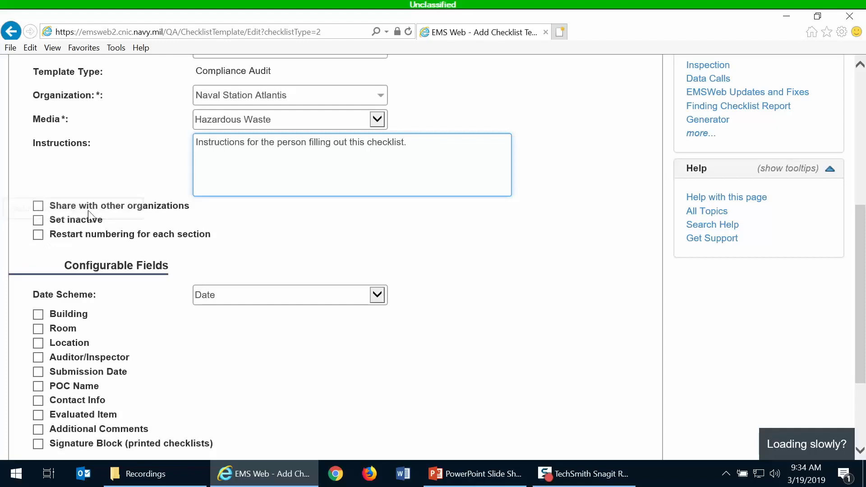
pyautogui.scroll(-3, 93, 208)
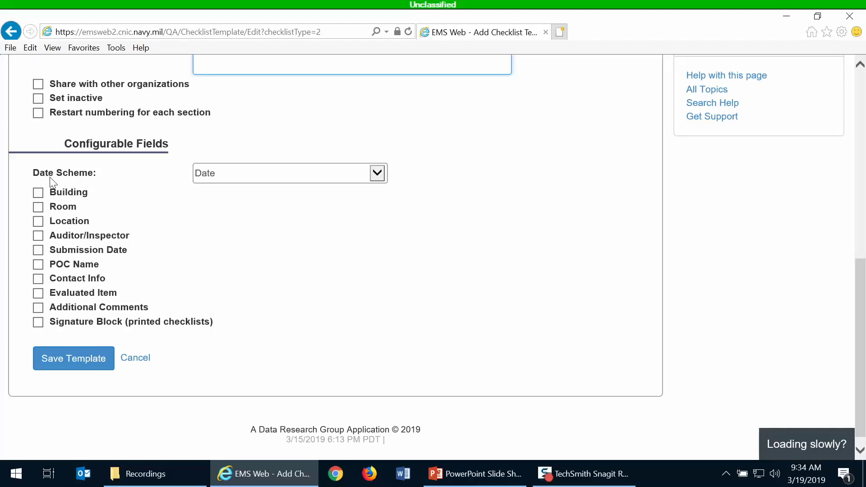
pyautogui.click(376, 173)
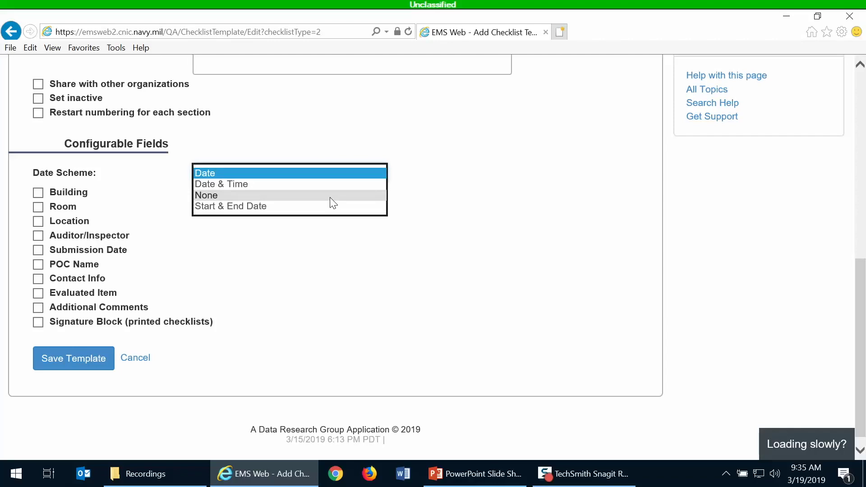
pyautogui.click(521, 220)
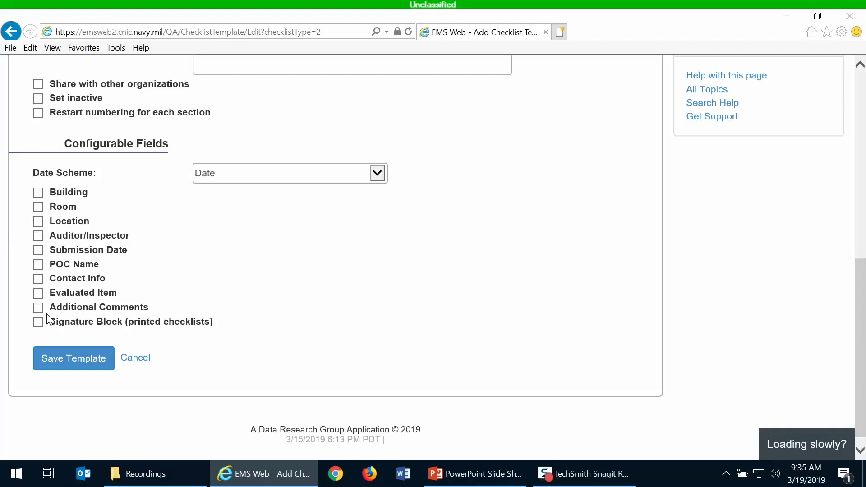
pyautogui.click(38, 194)
pyautogui.click(39, 265)
pyautogui.click(37, 308)
pyautogui.click(84, 361)
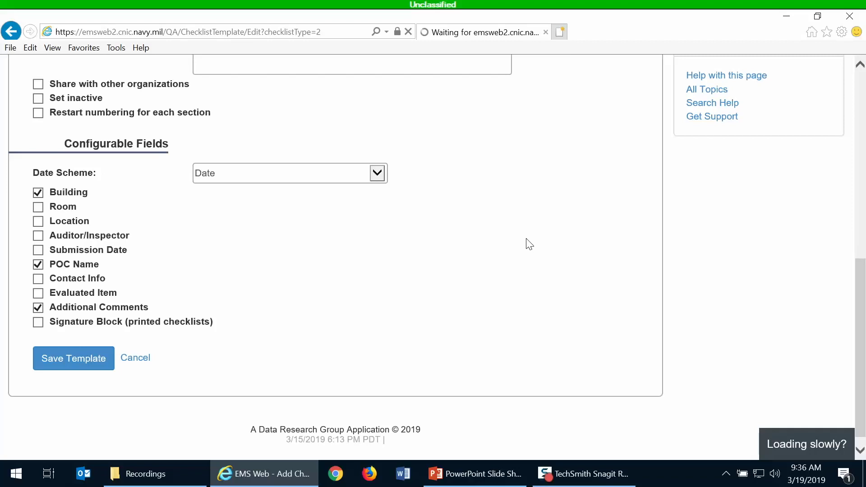
# Open the Checklist Creator page in a new browser tab and switch to it
pyautogui.scroll(2, 529, 244)
pyautogui.scroll(2, 529, 244)
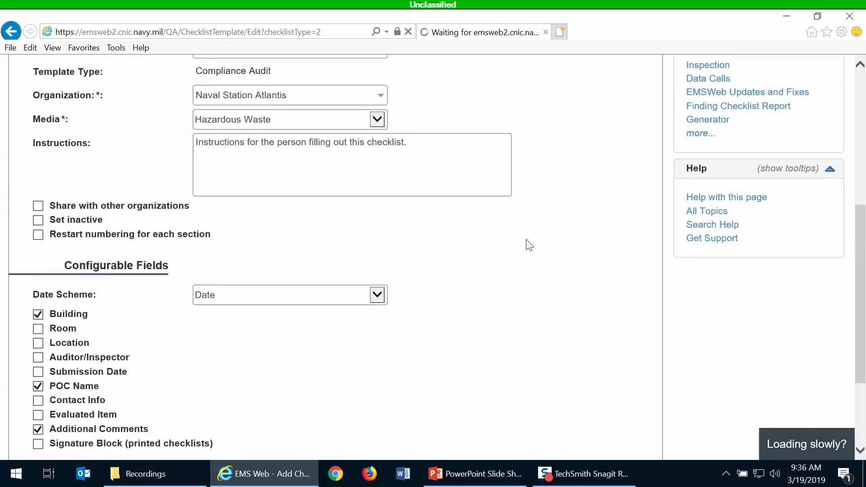
pyautogui.scroll(2, 529, 244)
pyautogui.scroll(2, 529, 244)
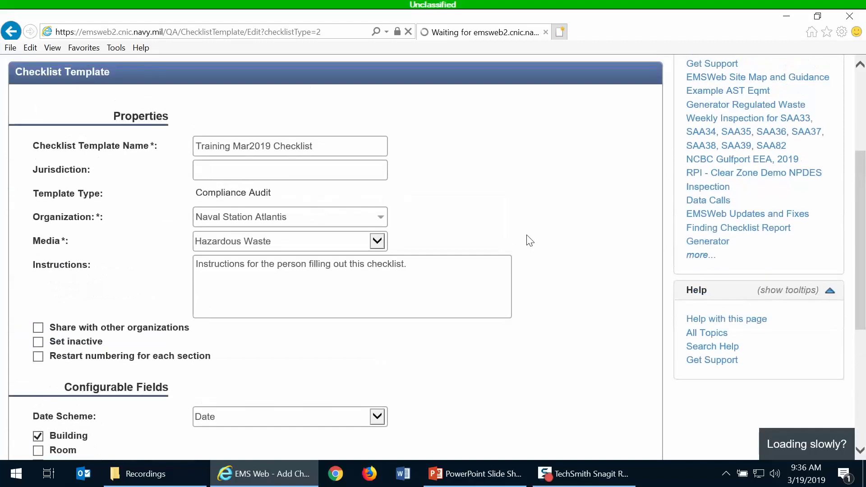
pyautogui.scroll(2, 527, 242)
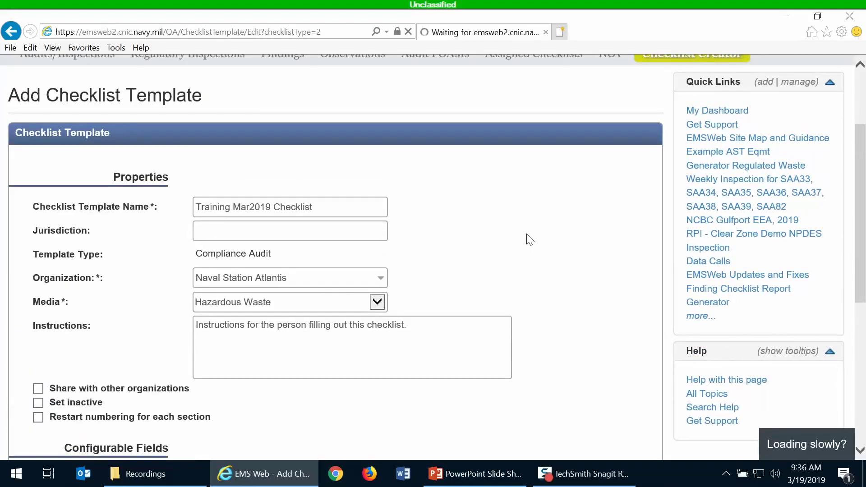
pyautogui.scroll(2, 529, 239)
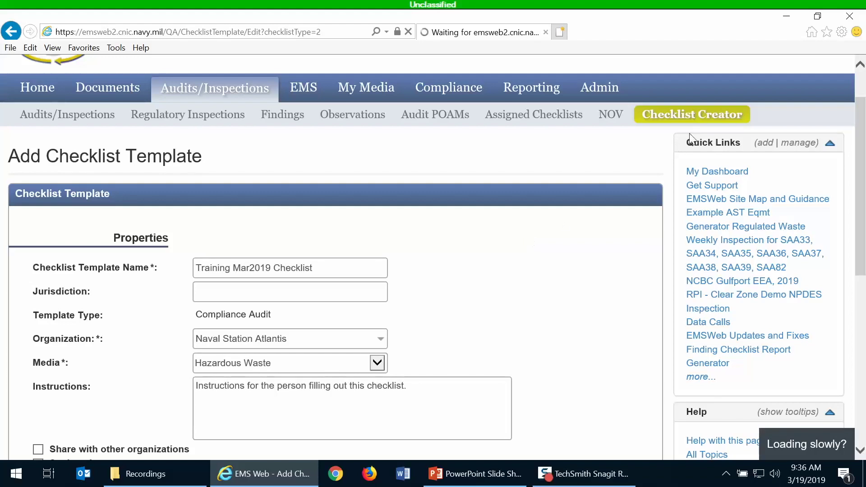
pyautogui.rightClick(659, 117)
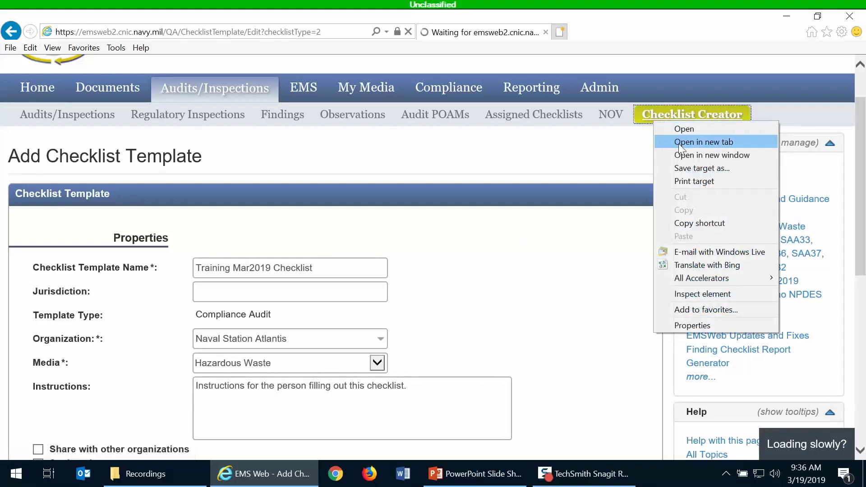
pyautogui.click(704, 142)
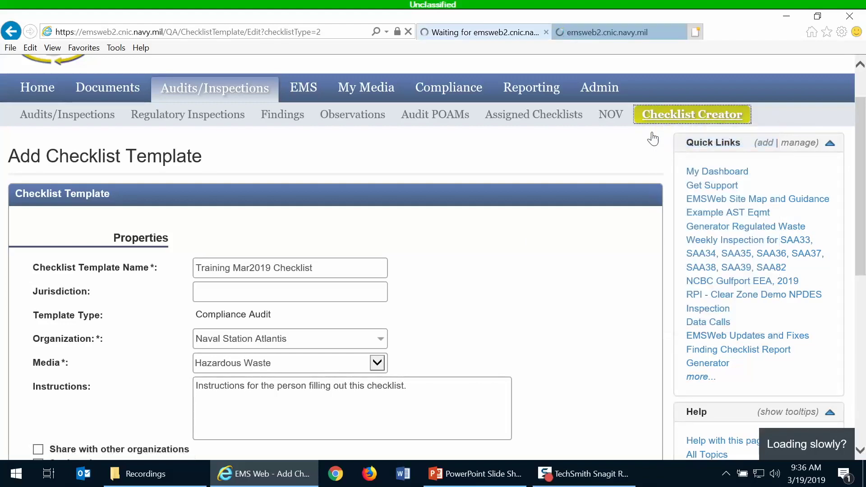
pyautogui.click(583, 31)
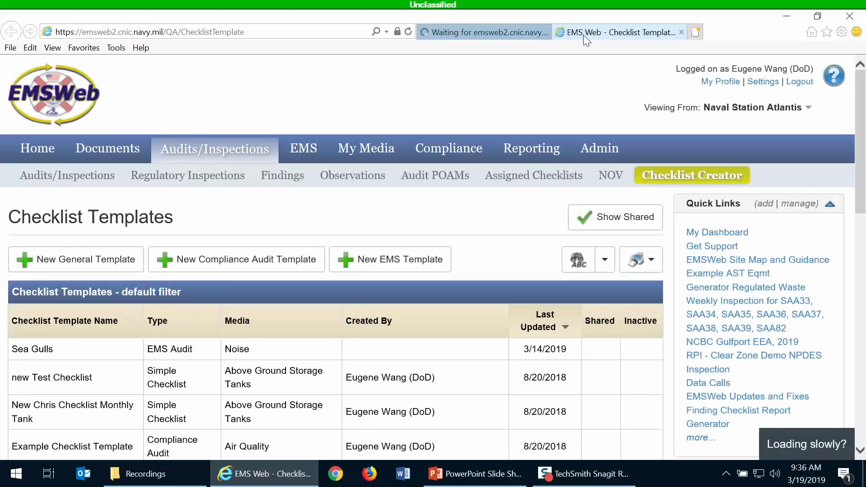
# Look for the new template in the list, sorting by last updated date with the newest first
pyautogui.scroll(-3, 468, 221)
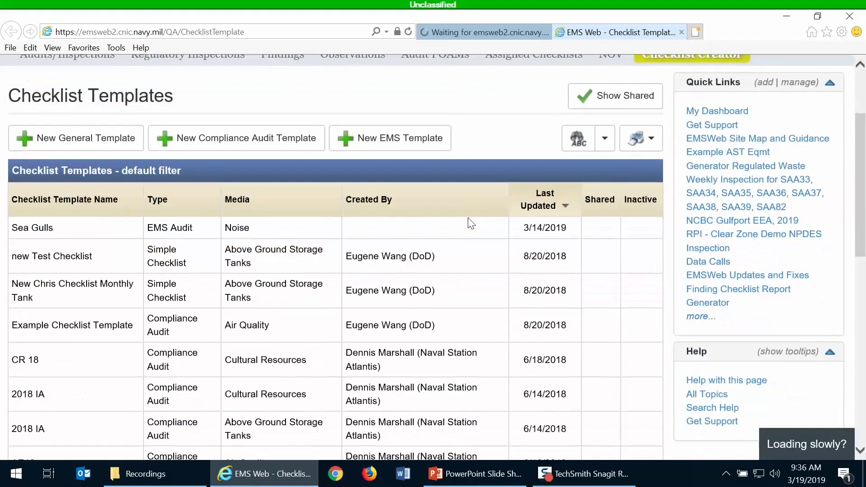
pyautogui.scroll(-3, 470, 223)
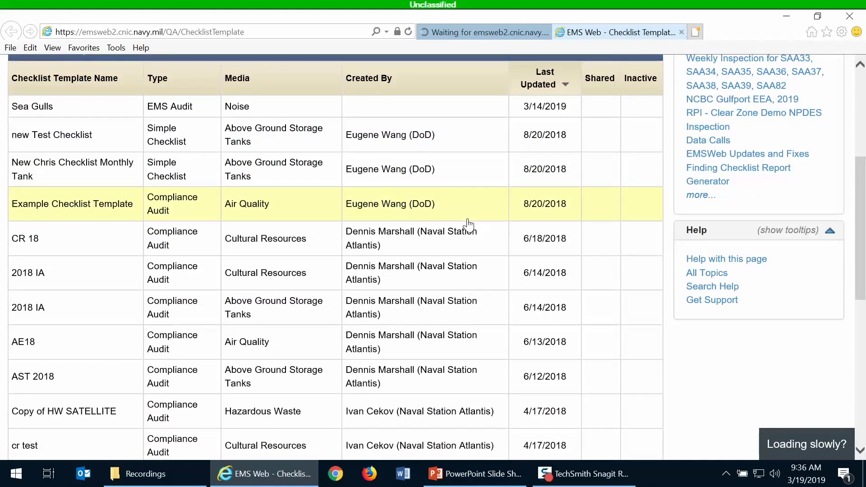
pyautogui.click(535, 91)
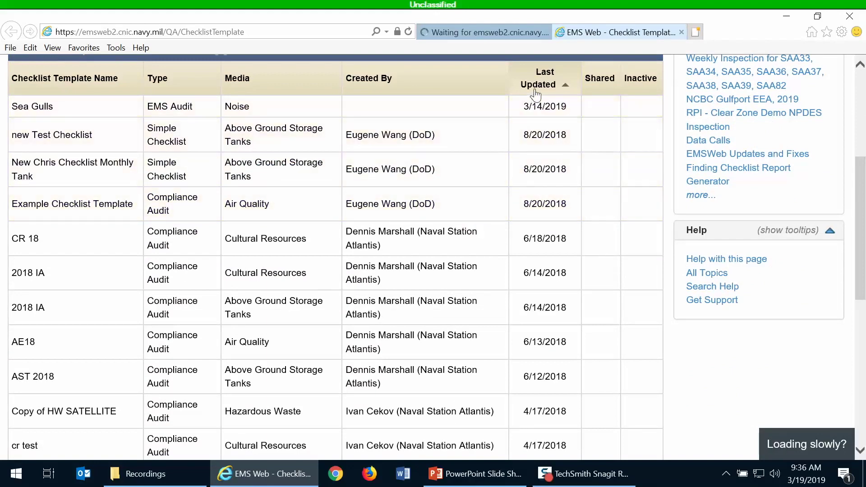
pyautogui.click(535, 92)
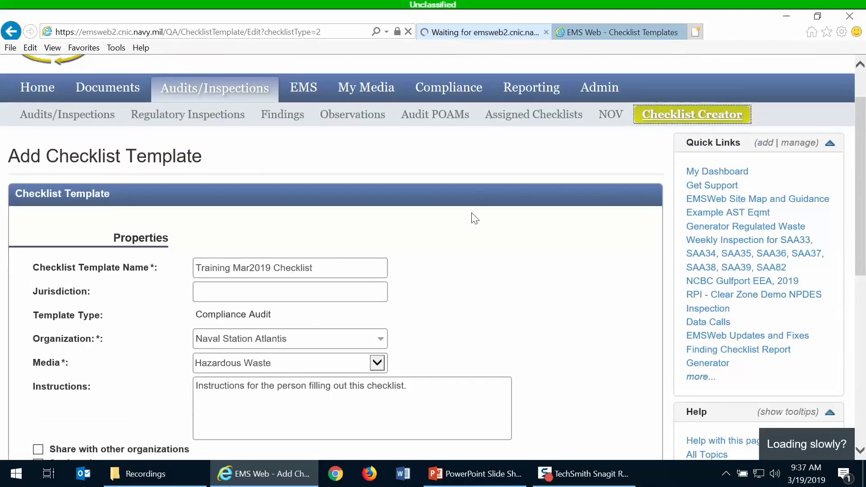
pyautogui.scroll(-4, 474, 220)
pyautogui.scroll(-4, 473, 213)
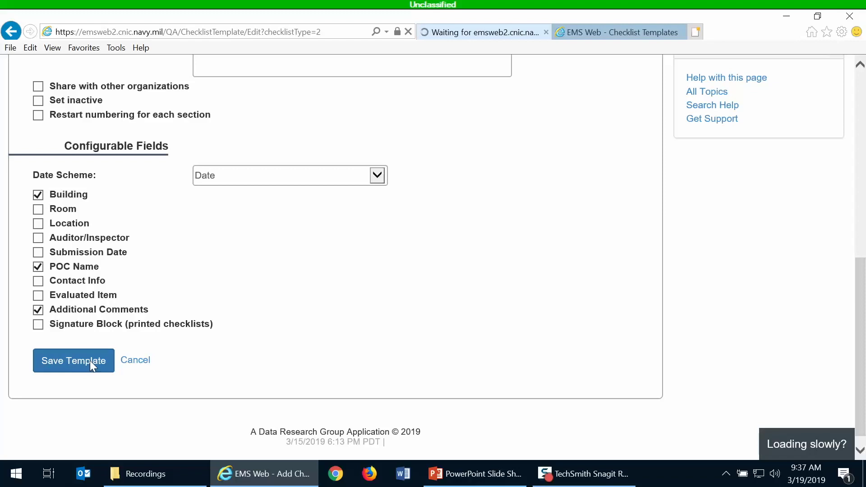
pyautogui.scroll(3, 278, 290)
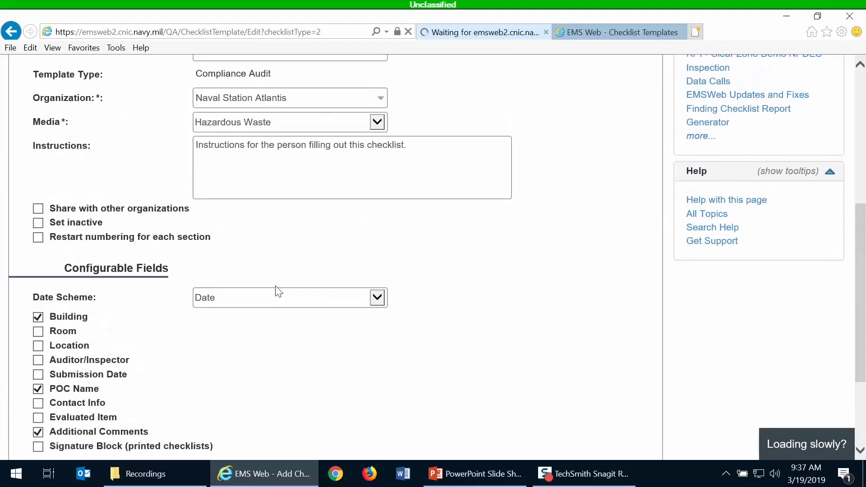
pyautogui.scroll(3, 278, 291)
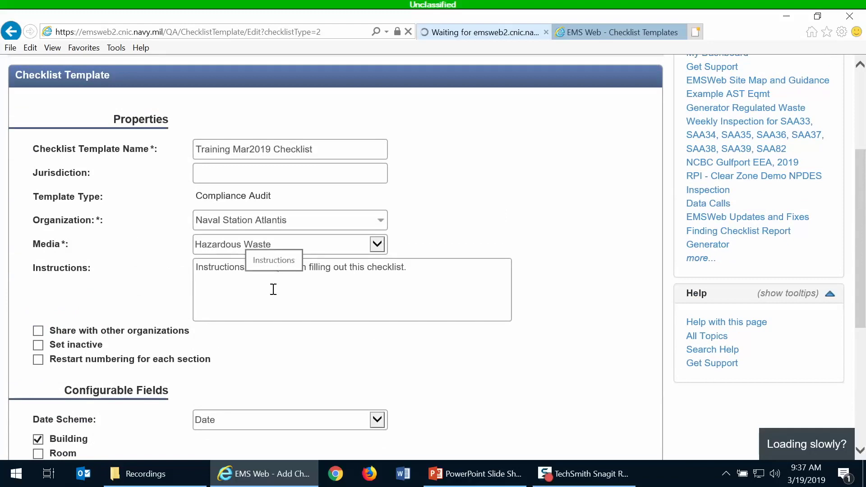
# Reload the checklist templates list and compare it with the template form that is still being saved
pyautogui.click(567, 27)
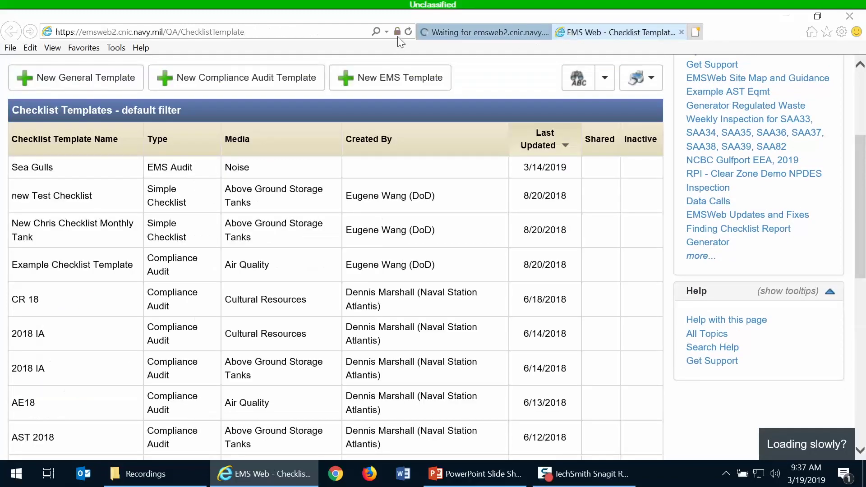
pyautogui.click(408, 31)
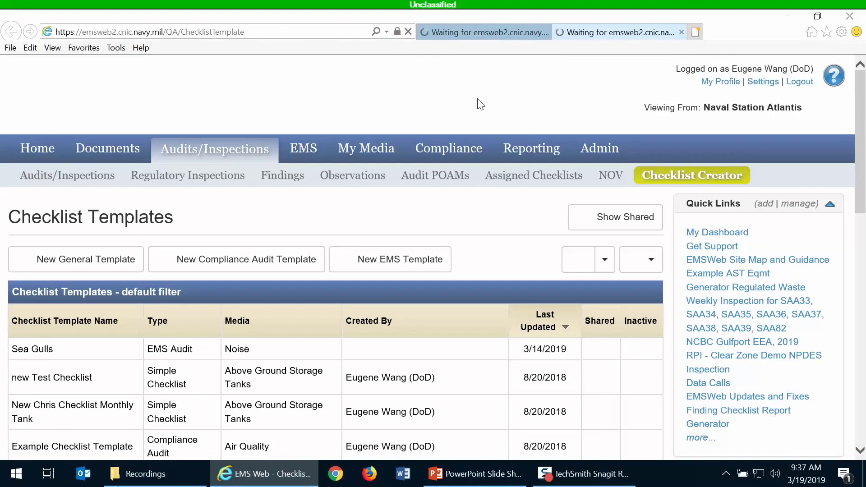
pyautogui.click(447, 31)
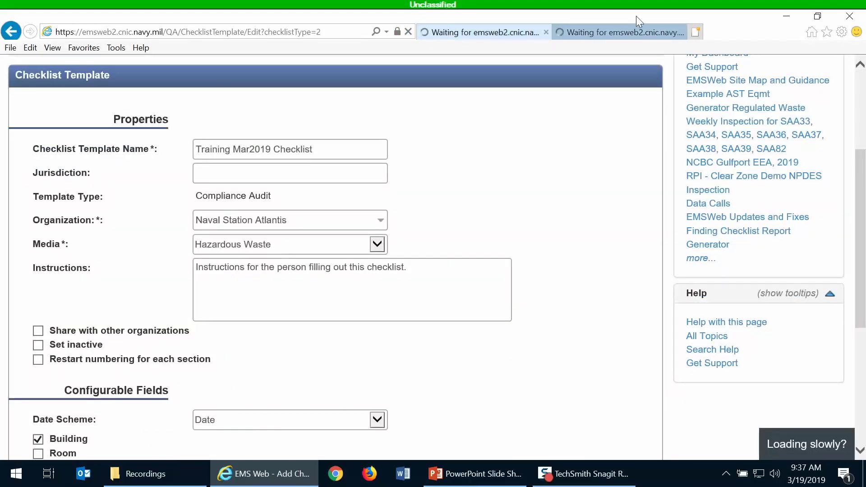
pyautogui.click(634, 30)
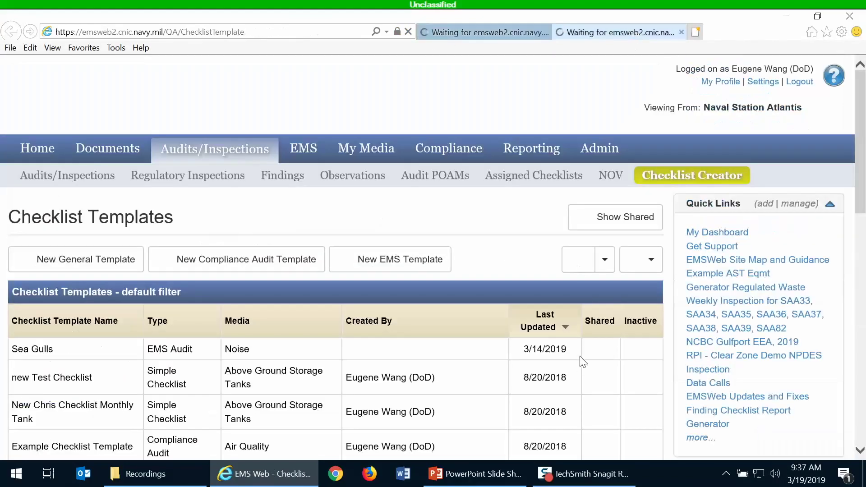
# Return from the template list to the Add Checklist Template form, stop its stalled save and reload the form
pyautogui.scroll(-3, 521, 266)
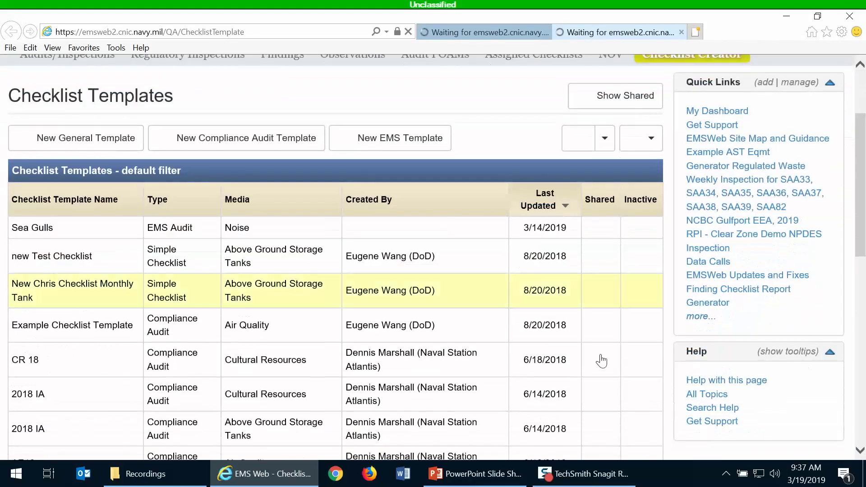
pyautogui.click(725, 474)
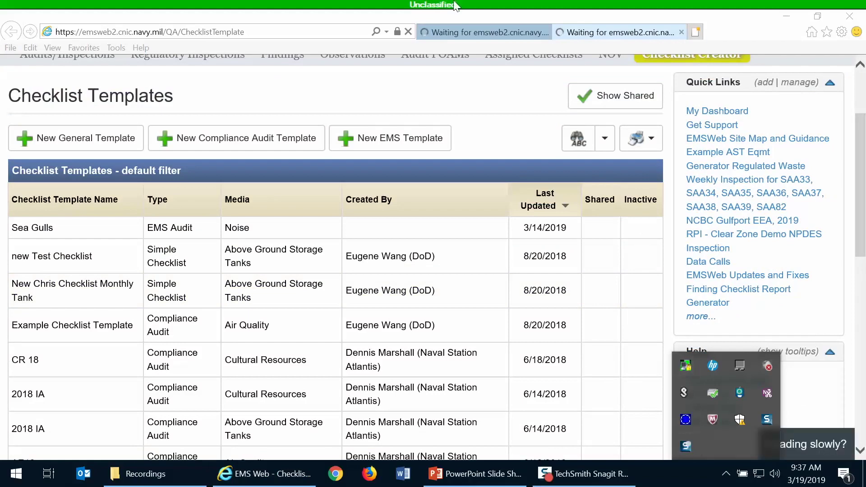
pyautogui.click(451, 37)
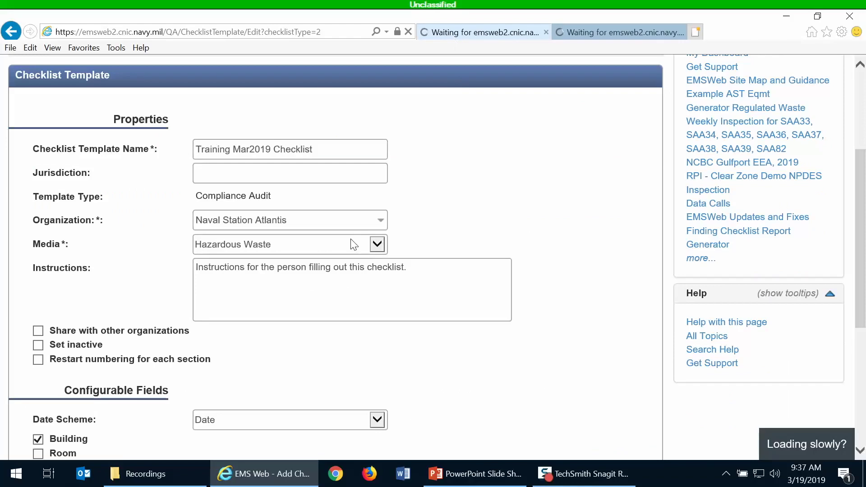
pyautogui.scroll(4, 485, 161)
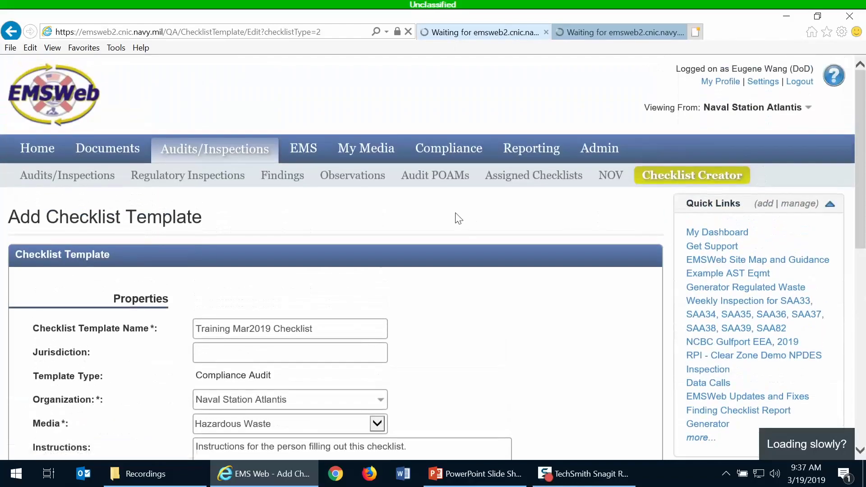
pyautogui.click(411, 32)
pyautogui.click(411, 33)
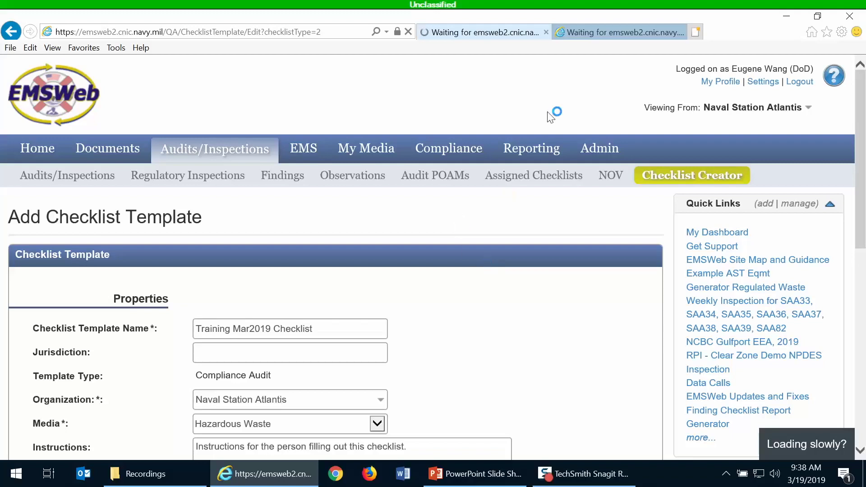
# Check the progress of the background update download in the Sentient Status window from the template list page
pyautogui.click(588, 34)
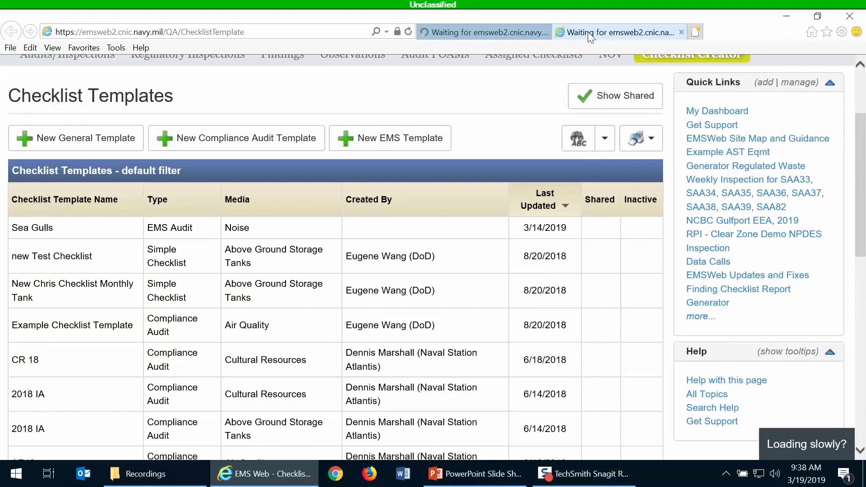
pyautogui.click(728, 475)
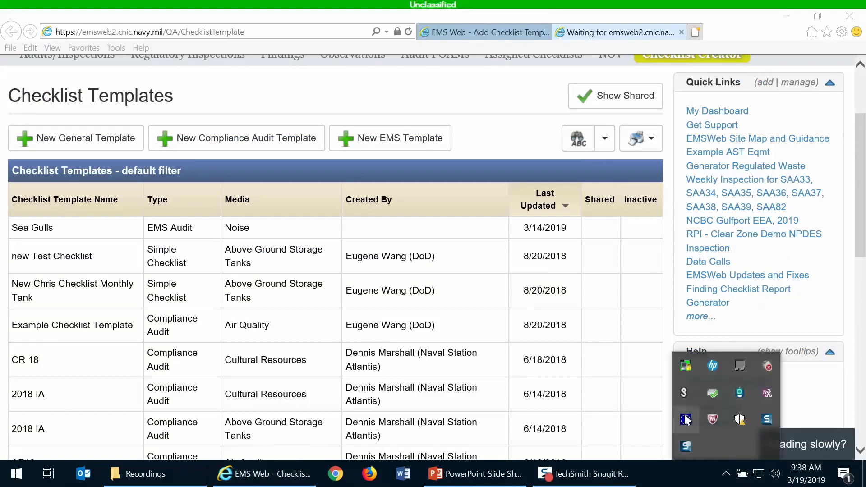
pyautogui.click(686, 419)
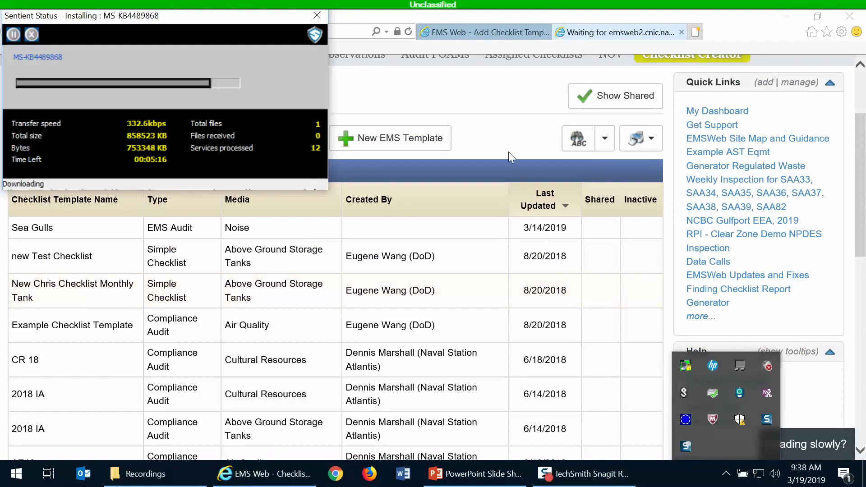
pyautogui.click(459, 103)
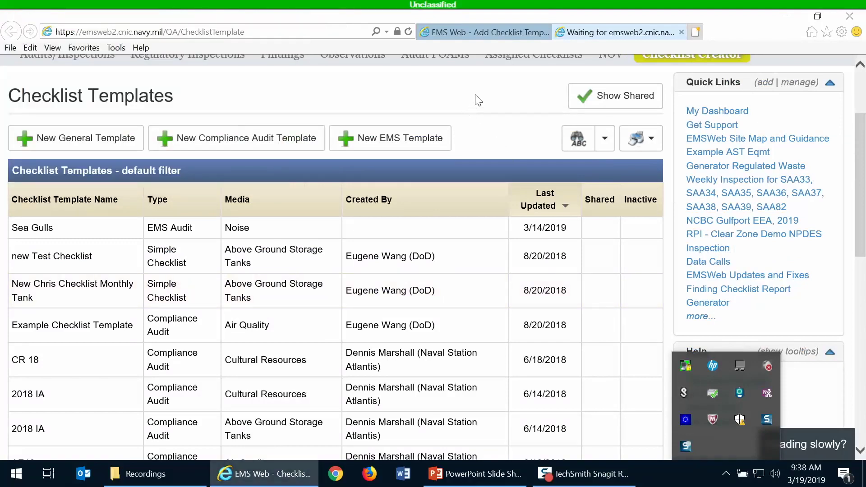
# Examine the reloaded Add Checklist Template form's properties and configurable fields, and check the templates list page again
pyautogui.click(482, 32)
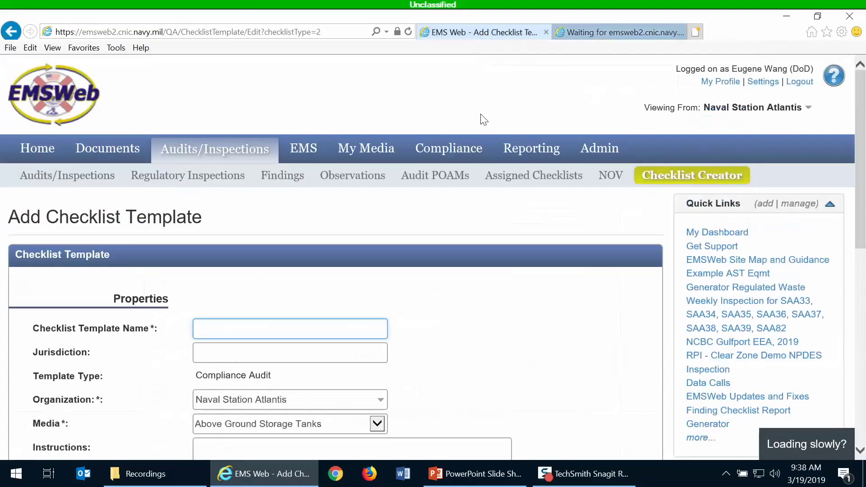
pyautogui.scroll(-3, 433, 309)
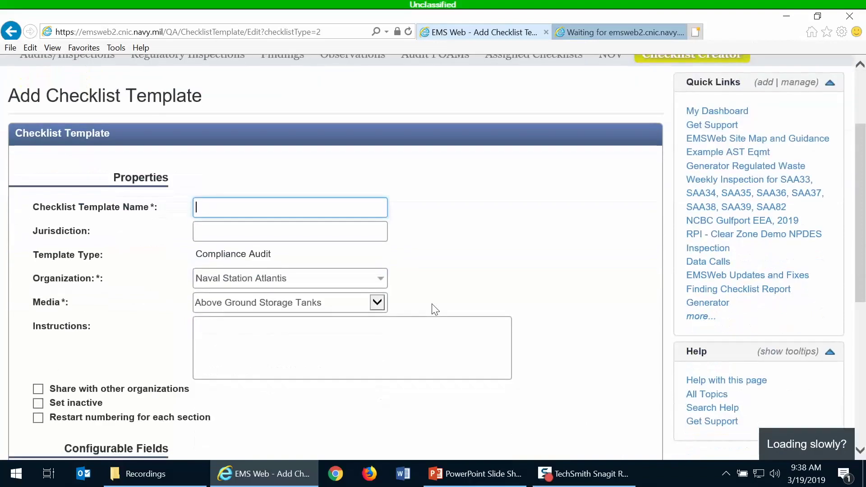
pyautogui.scroll(-4, 433, 309)
pyautogui.scroll(-3, 435, 309)
pyautogui.scroll(5, 432, 302)
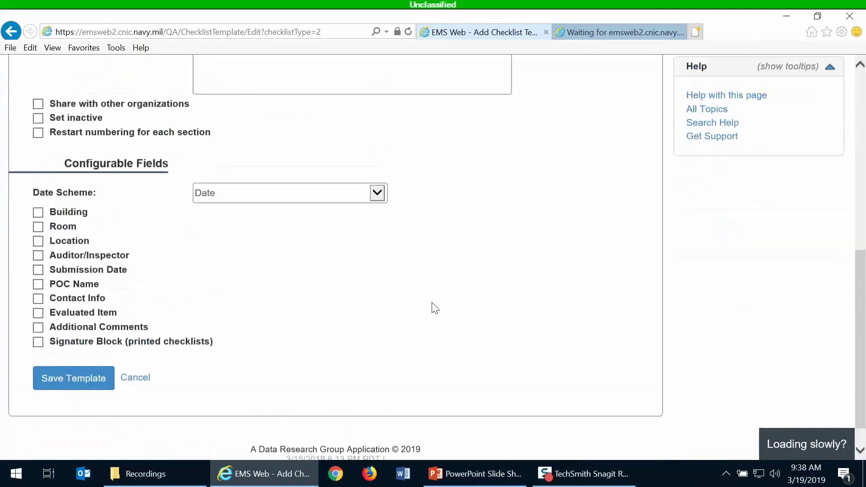
pyautogui.click(586, 31)
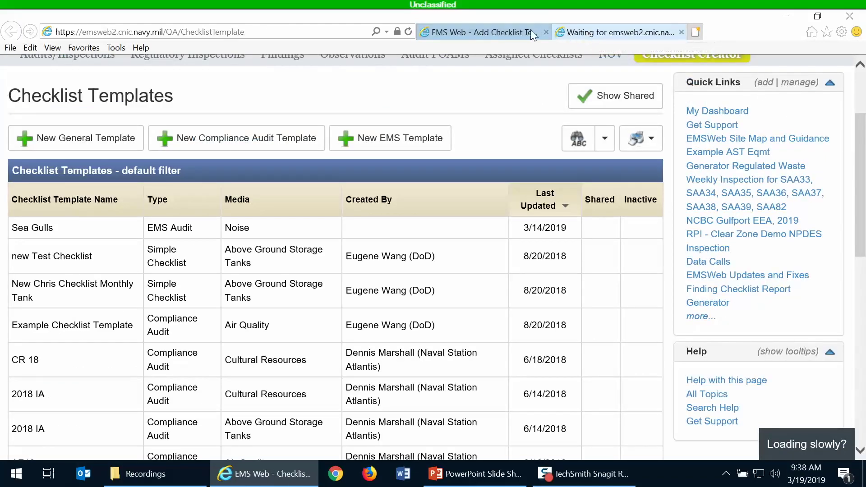
# Name the template "Training Mar 2019 Checklist" and set its media to Hazardous Waste
pyautogui.click(500, 33)
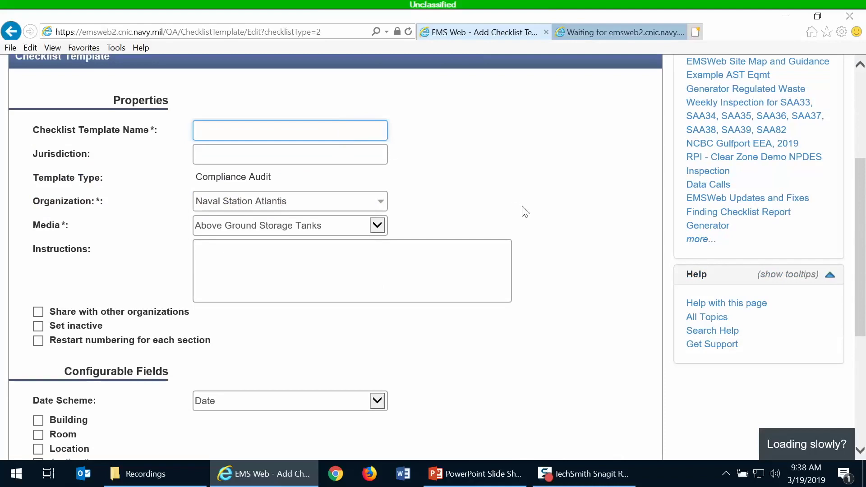
pyautogui.write('Training Mar 2019 Checklist')
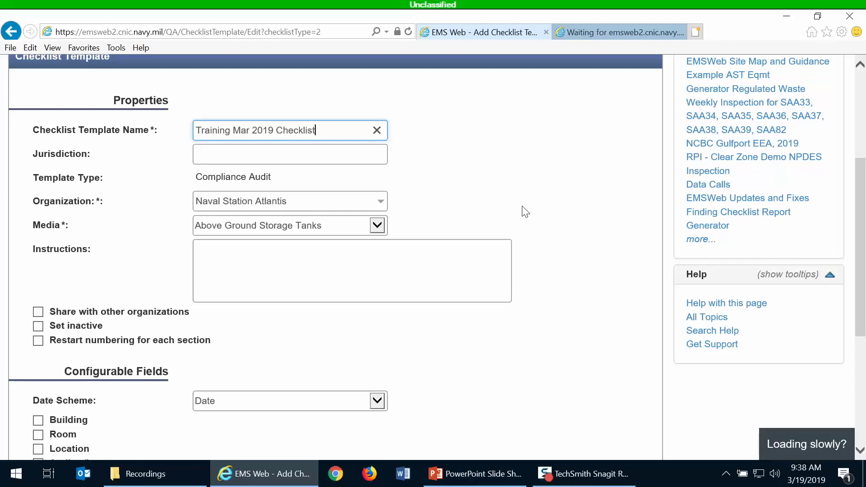
pyautogui.click(331, 223)
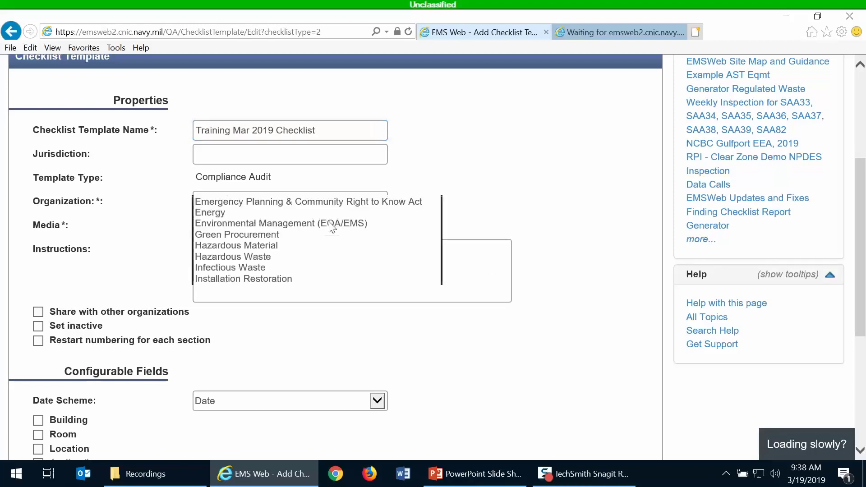
pyautogui.click(318, 245)
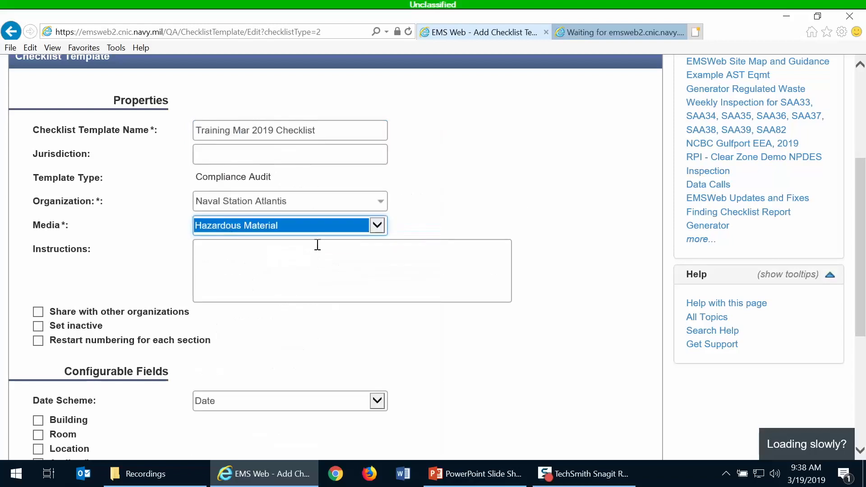
pyautogui.click(309, 236)
# Enter the template instructions "Instructions for the inspector when filling out the checklist."
pyautogui.click(305, 273)
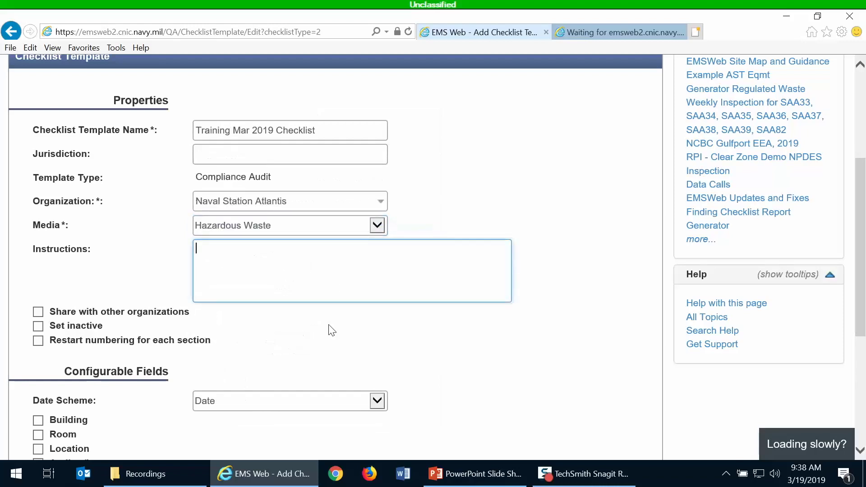
pyautogui.write('Instructions for the in')
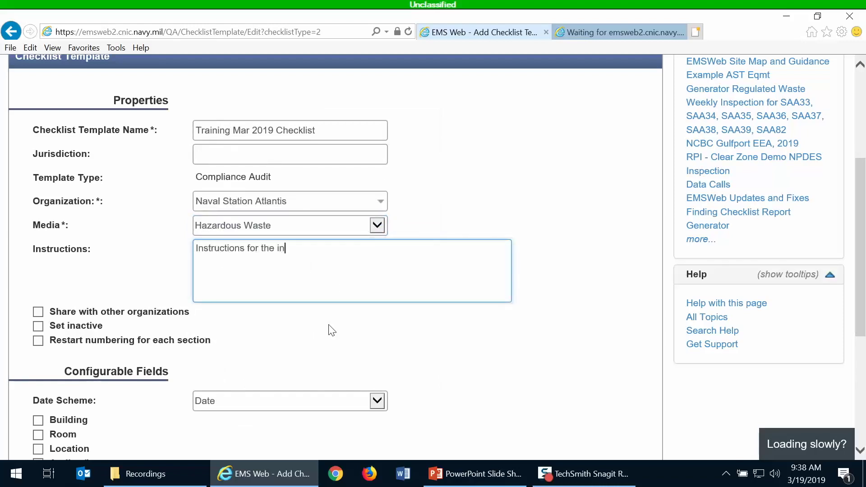
pyautogui.write('spector when filling out the checklist.')
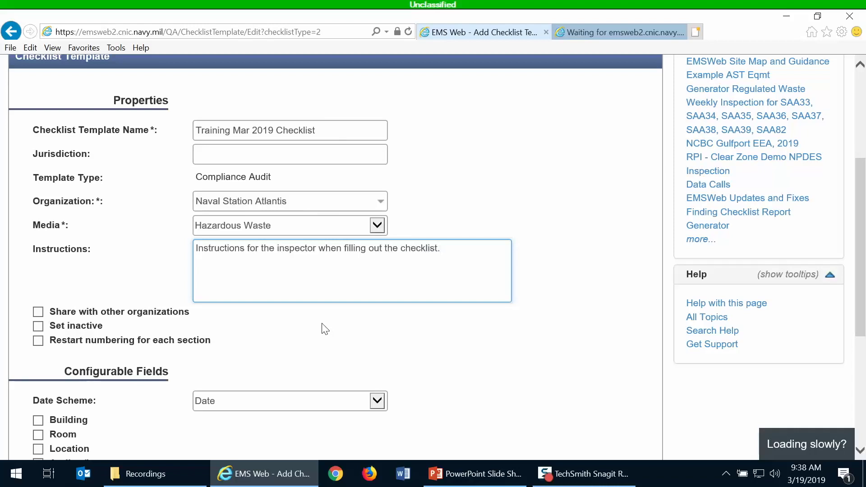
# Include the Building, Additional Comments and POC Name fields in the template and save it
pyautogui.scroll(-4, 324, 329)
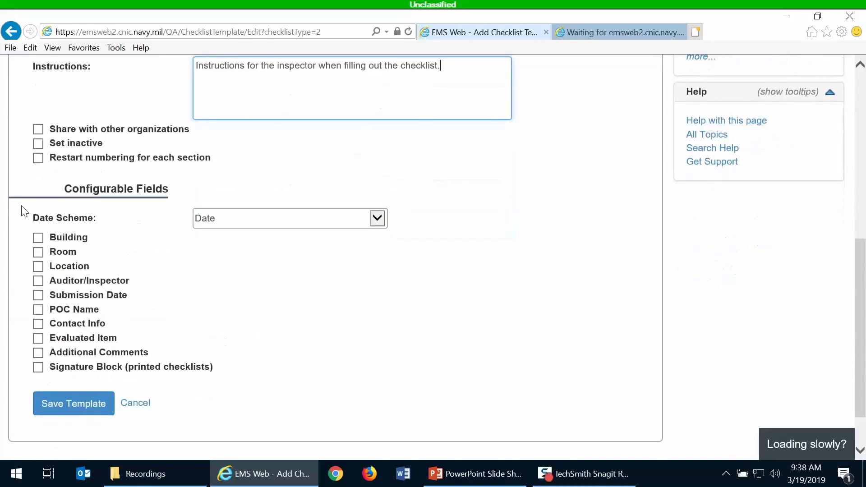
pyautogui.click(39, 238)
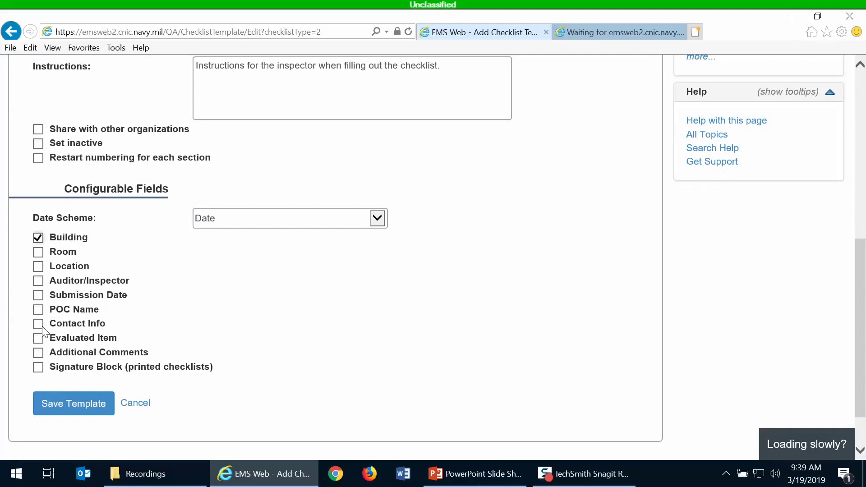
pyautogui.click(38, 353)
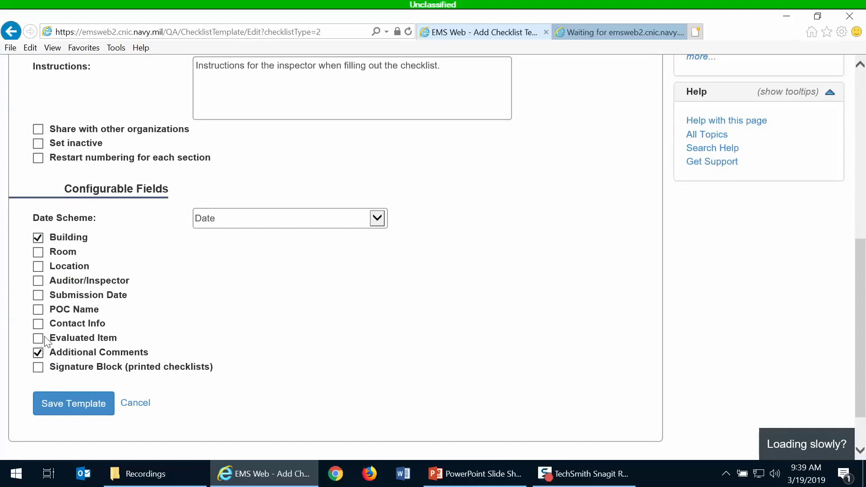
pyautogui.click(39, 310)
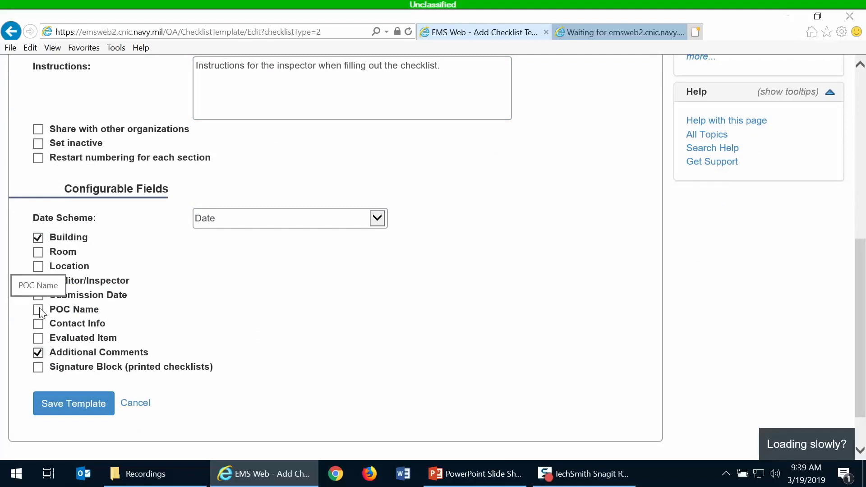
pyautogui.click(79, 404)
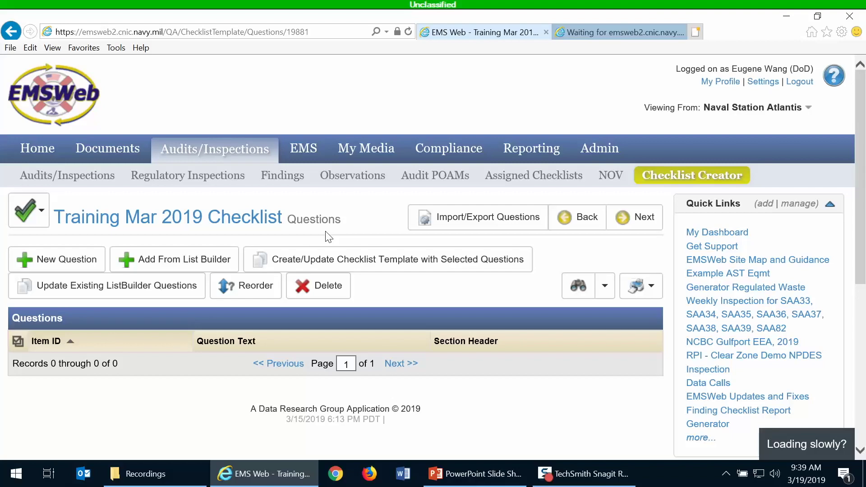
# Start a new question for the Training Mar 2019 Checklist with the section header "Manually Entered Questions"
pyautogui.scroll(-1, 203, 360)
pyautogui.scroll(1, 203, 361)
pyautogui.scroll(-1, 203, 360)
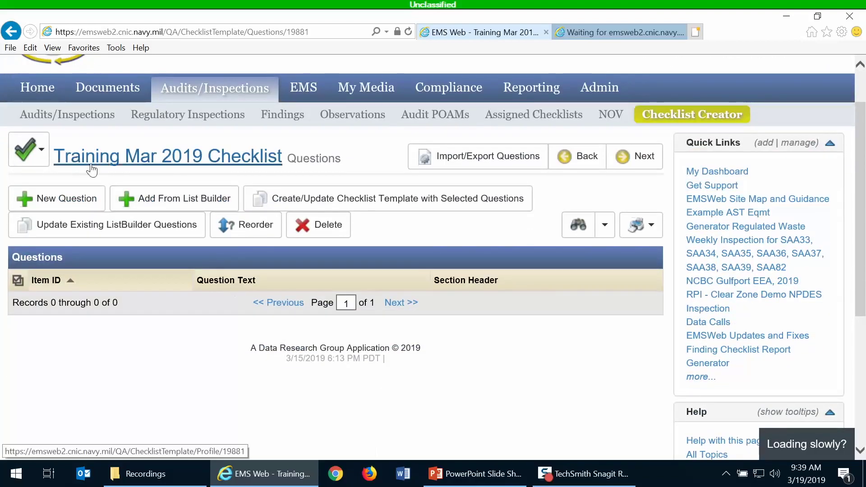
pyautogui.click(57, 204)
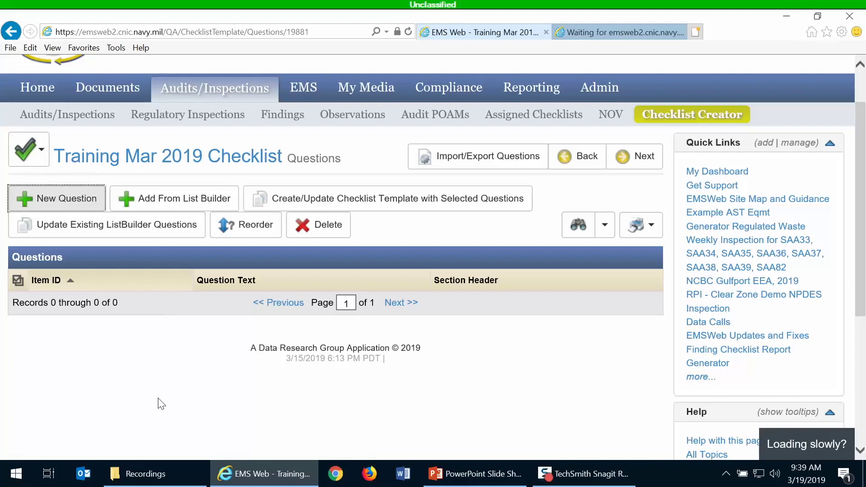
pyautogui.click(56, 203)
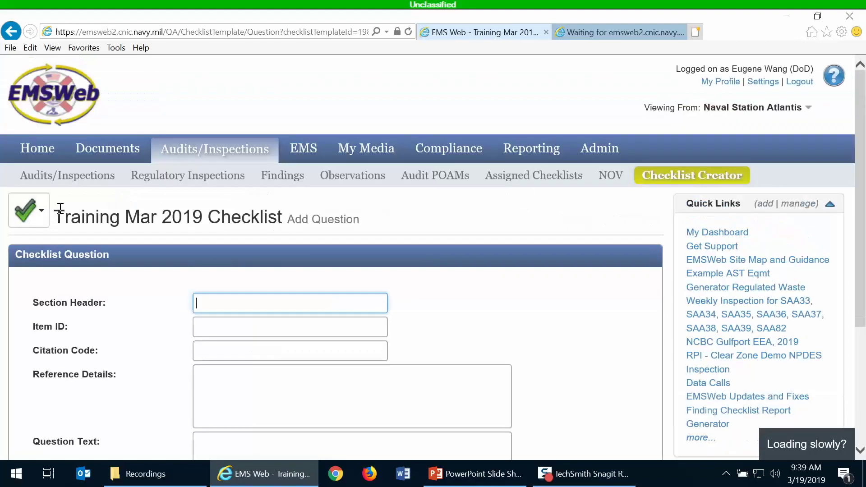
pyautogui.scroll(-4, 60, 207)
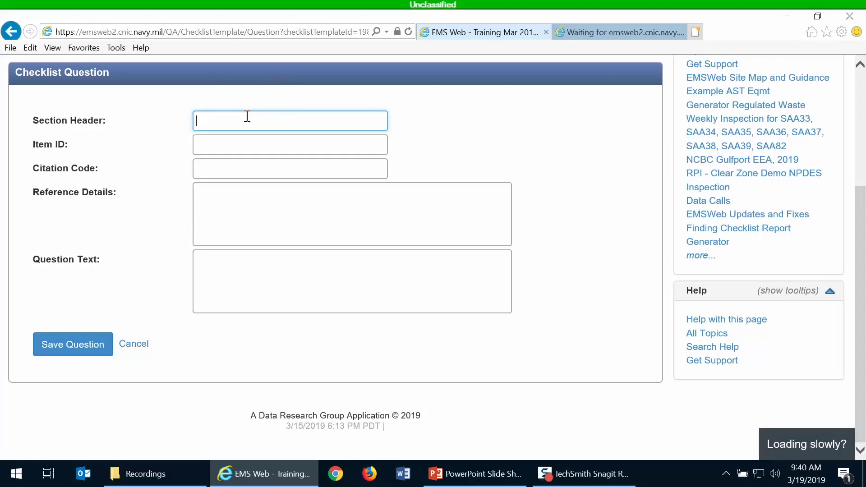
pyautogui.write('Manually Entered Questions')
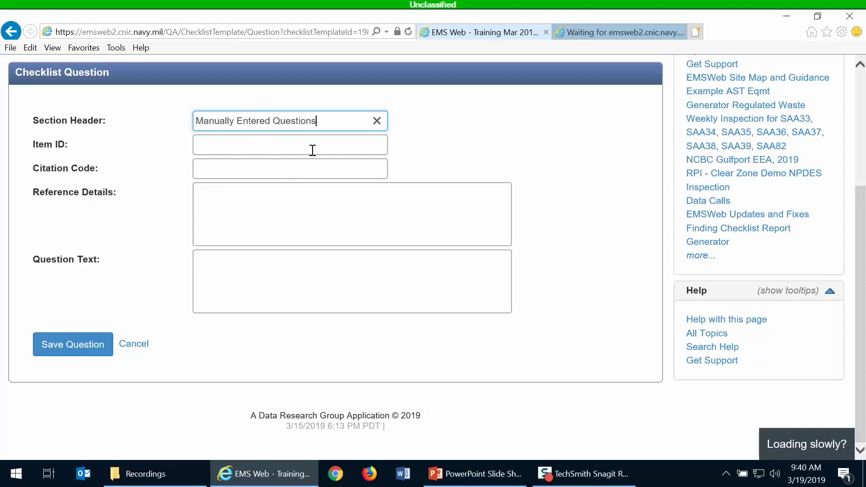
# Set the question's item ID to 1 and its citation code to "Ex Cit Code #1"
pyautogui.click(238, 148)
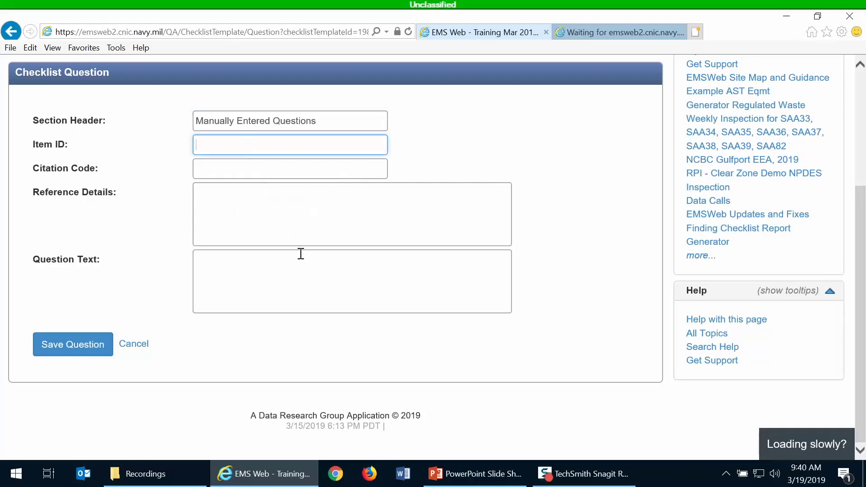
pyautogui.write('1')
pyautogui.click(244, 163)
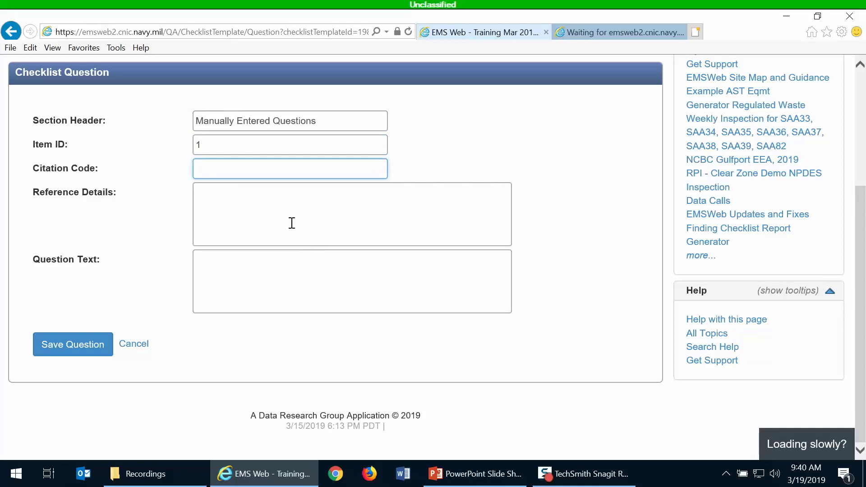
pyautogui.write('Exapml')
pyautogui.press('BackSpace')
pyautogui.press('BackSpace')
pyautogui.press('BackSpace')
pyautogui.press('BackSpace')
pyautogui.write('Cit Code #1')
# Leave the reference details empty and enter the question text "Is everything in compliance?"
pyautogui.click(303, 291)
pyautogui.click(254, 230)
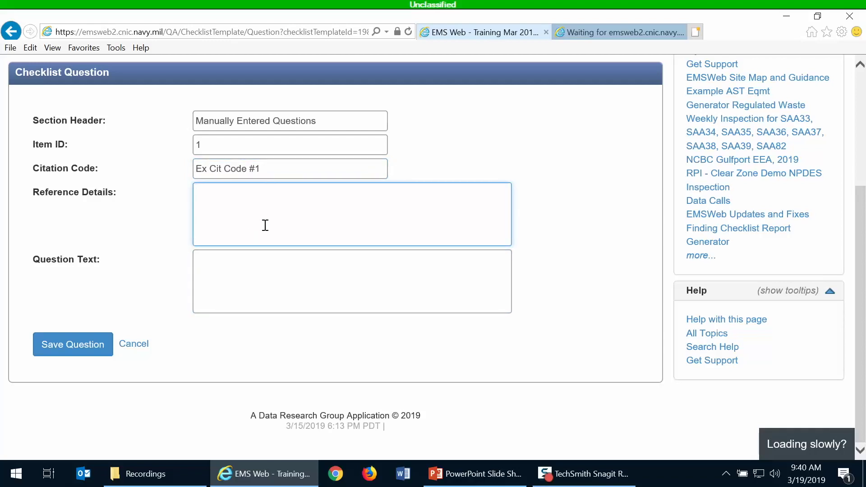
pyautogui.click(259, 295)
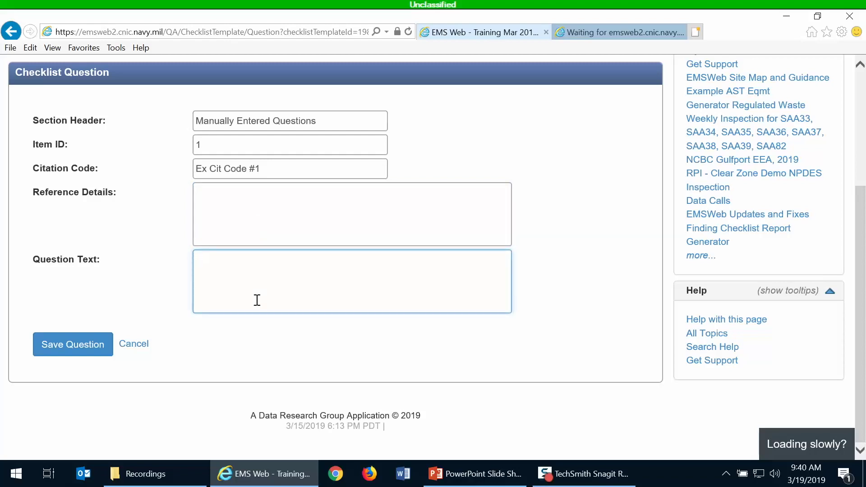
pyautogui.write('Is everything in compliance?')
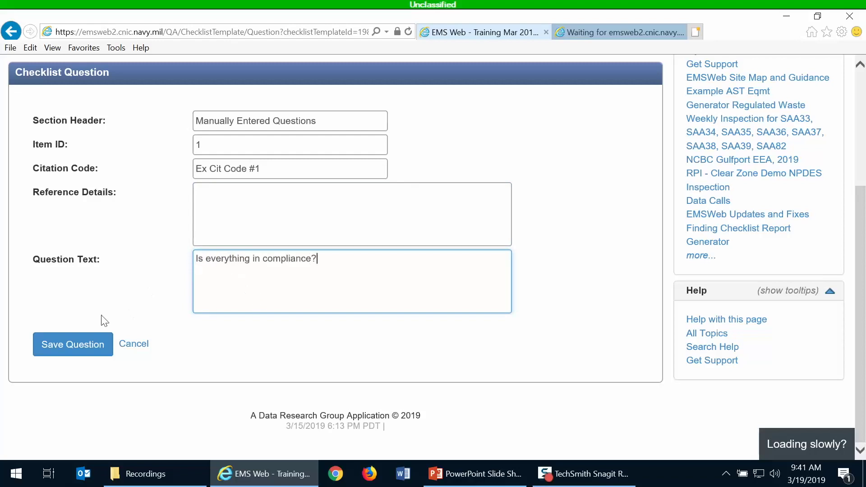
# Save the compliance question and start adding more checklist questions from List Builder
pyautogui.click(73, 345)
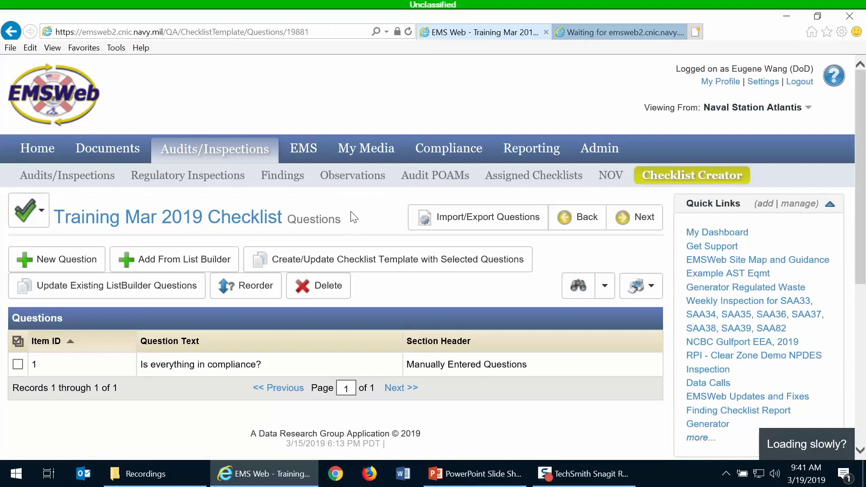
pyautogui.click(199, 266)
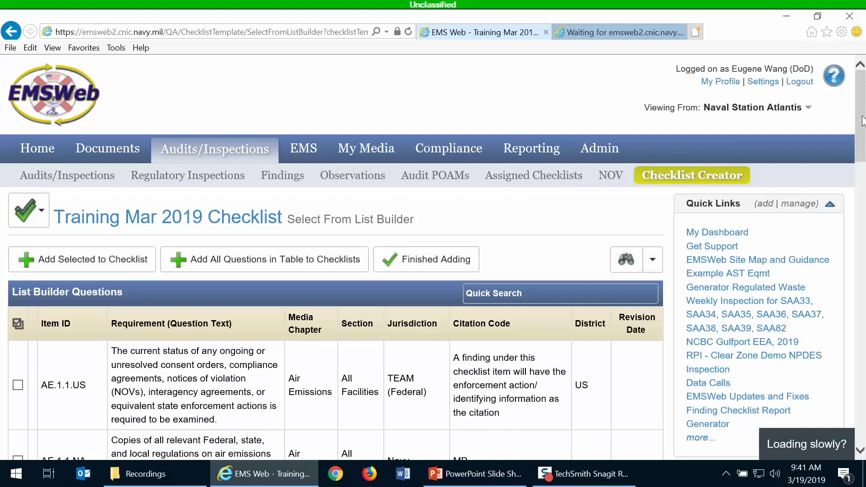
# Examine the List Builder question table, including its jurisdictions, citation codes and total number of records
pyautogui.moveTo(862, 120)
pyautogui.mouseDown()
pyautogui.moveTo(862, 170)
pyautogui.moveTo(864, 121)
pyautogui.mouseUp()
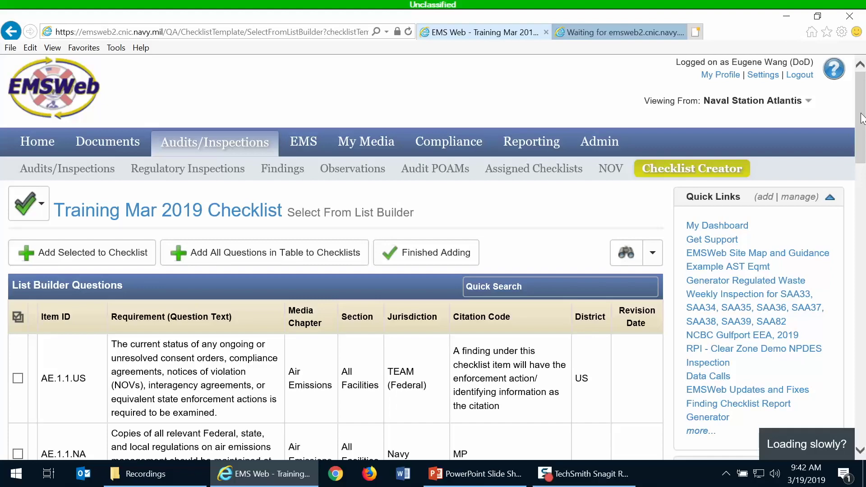
pyautogui.moveTo(861, 119); pyautogui.dragTo(861, 136)
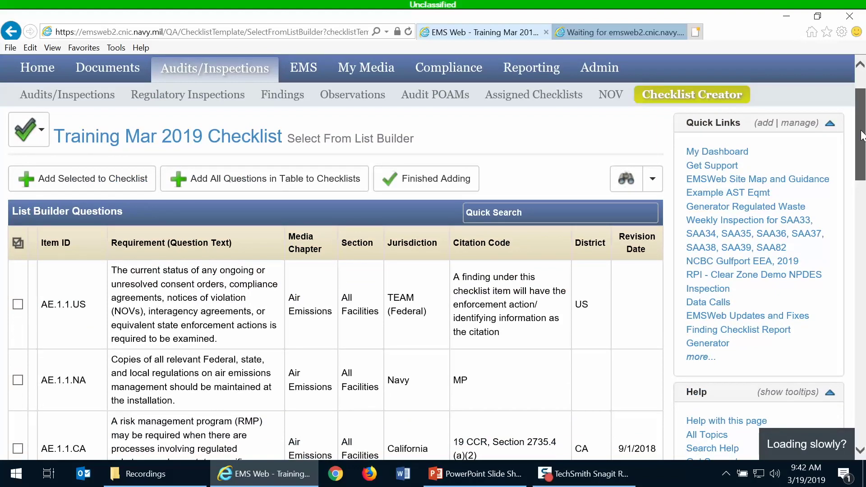
pyautogui.moveTo(861, 135); pyautogui.dragTo(861, 397)
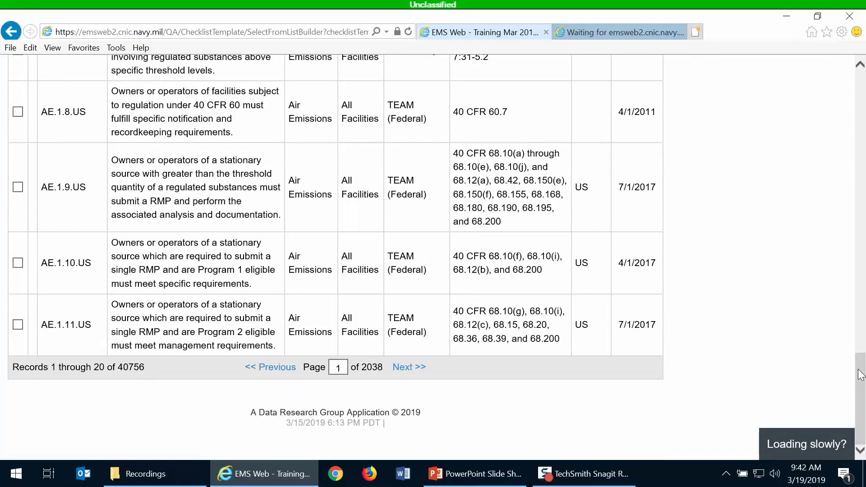
pyautogui.moveTo(861, 376); pyautogui.dragTo(862, 93)
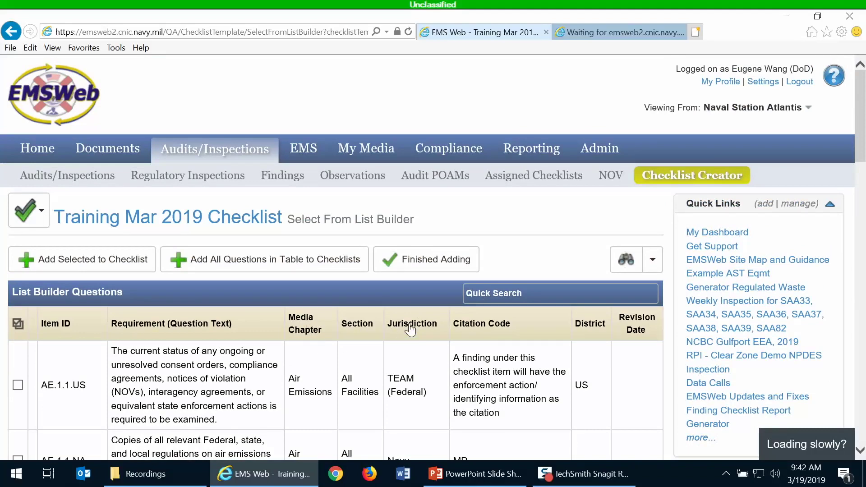
pyautogui.scroll(-3, 411, 329)
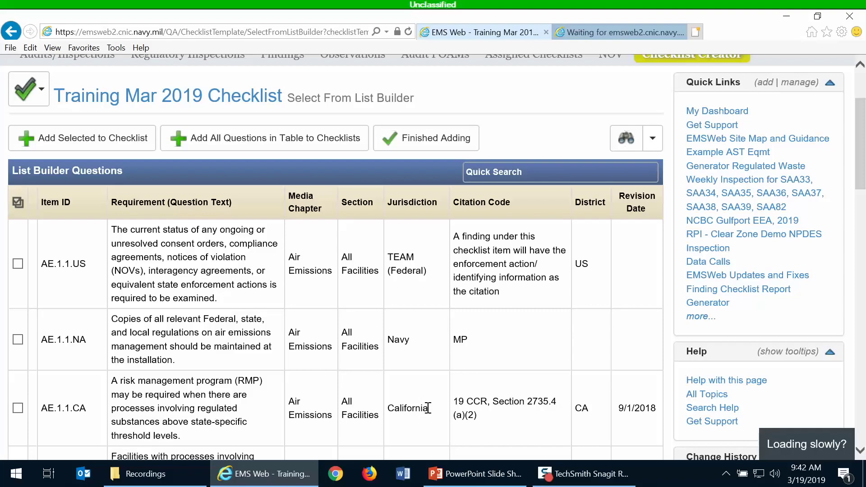
pyautogui.scroll(-1, 428, 408)
pyautogui.scroll(1, 428, 407)
# Open the List Builder question search filters and set the media chapter to Hazardous Waste
pyautogui.click(625, 140)
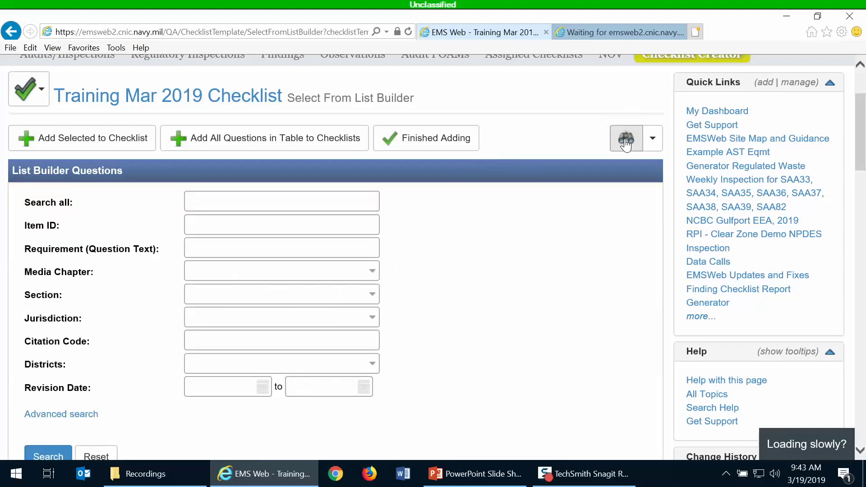
pyautogui.scroll(-2, 532, 243)
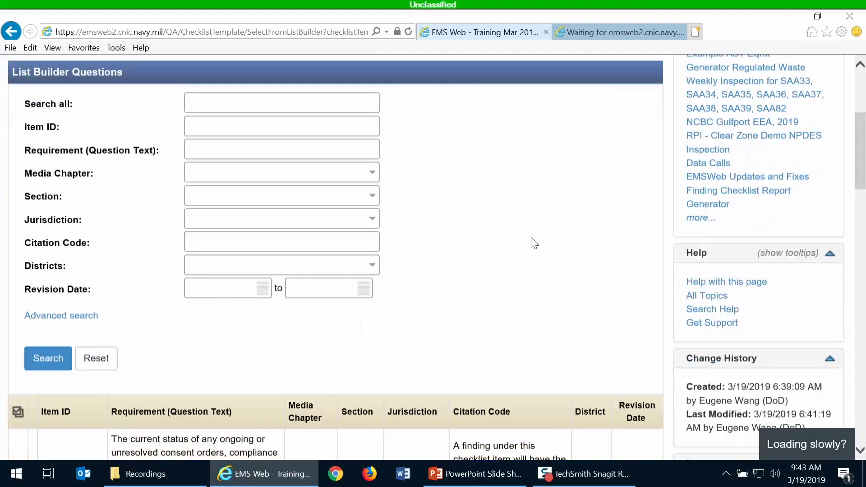
pyautogui.click(235, 153)
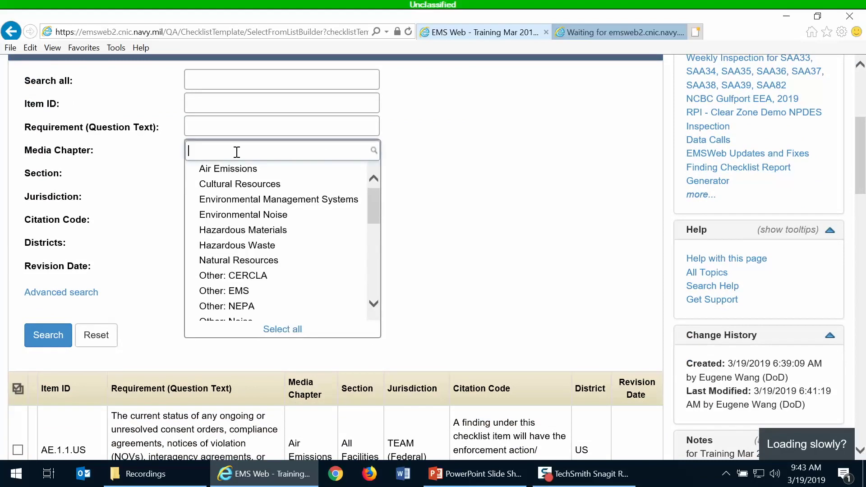
pyautogui.click(289, 245)
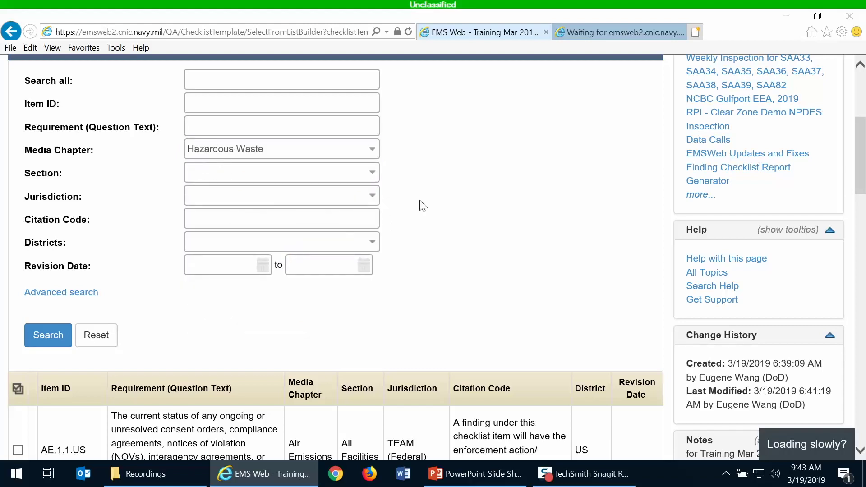
# Filter the section choices by "universal", select all matching Hazardous Waste sections and check the selection
pyautogui.click(292, 175)
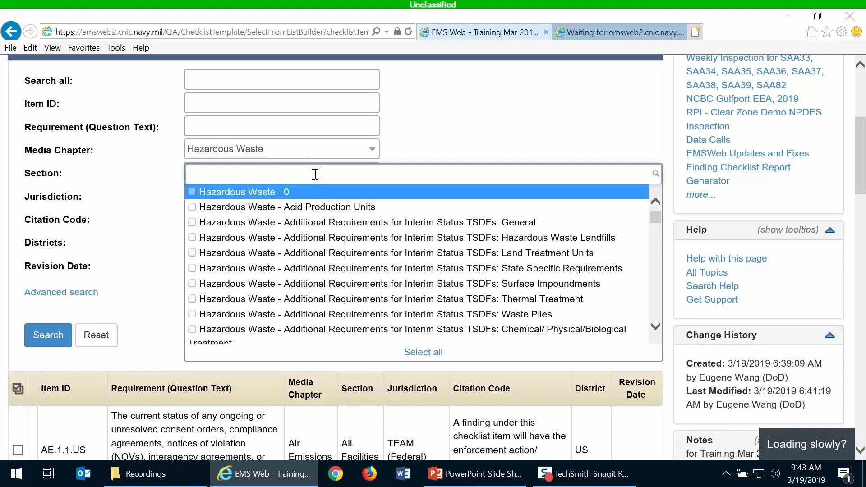
pyautogui.moveTo(652, 217); pyautogui.dragTo(653, 232)
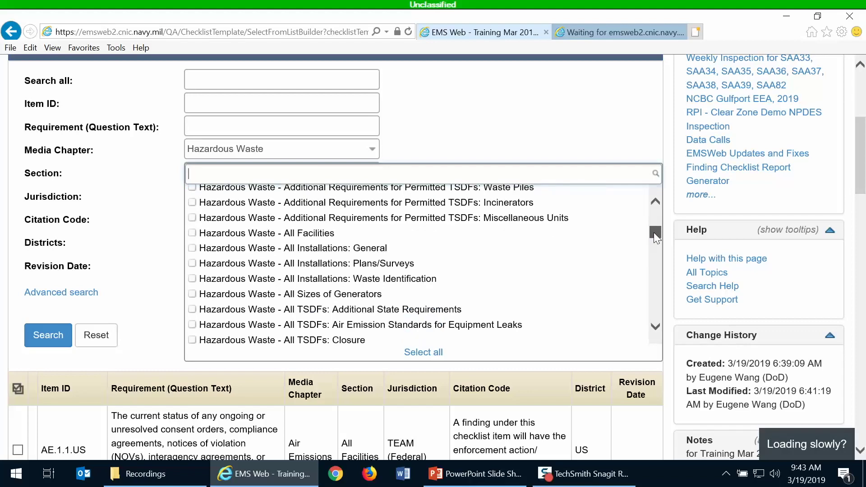
pyautogui.moveTo(653, 232); pyautogui.dragTo(653, 212)
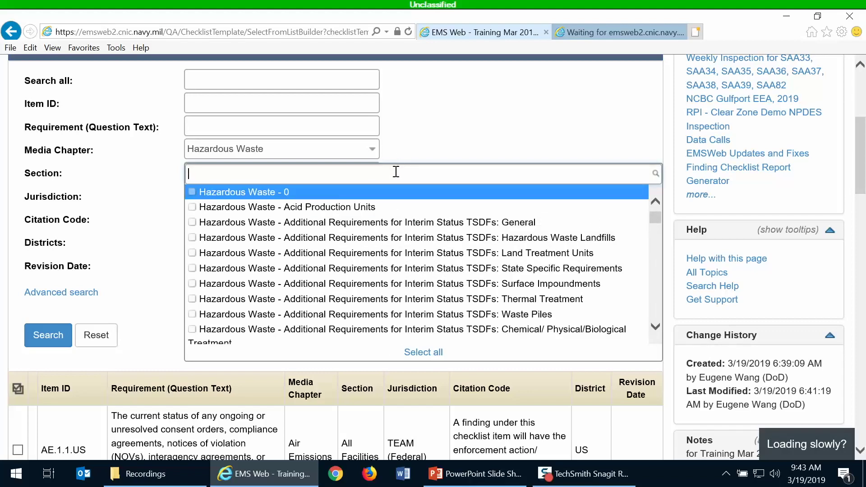
pyautogui.write('universal')
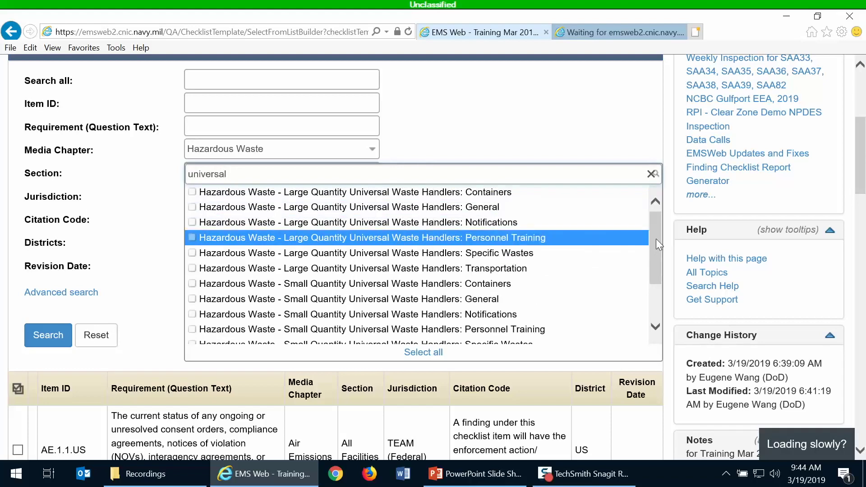
pyautogui.moveTo(656, 239)
pyautogui.mouseDown()
pyautogui.moveTo(658, 275)
pyautogui.moveTo(662, 239)
pyautogui.mouseUp()
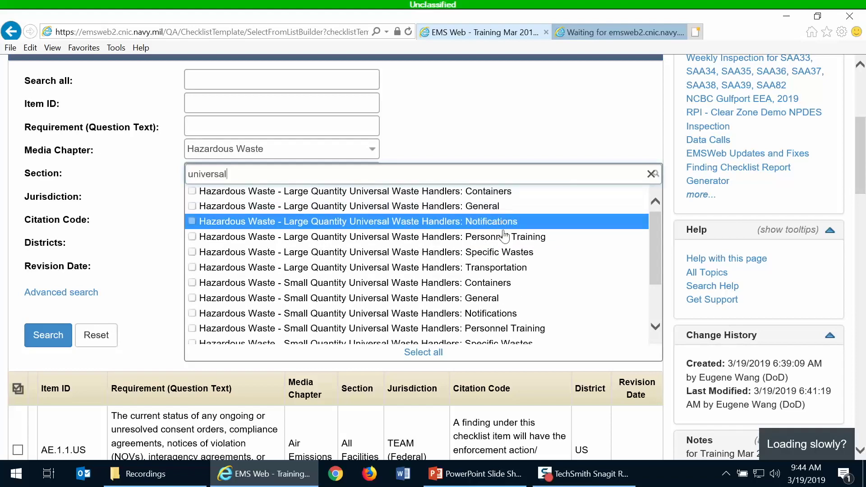
pyautogui.scroll(-5, 505, 256)
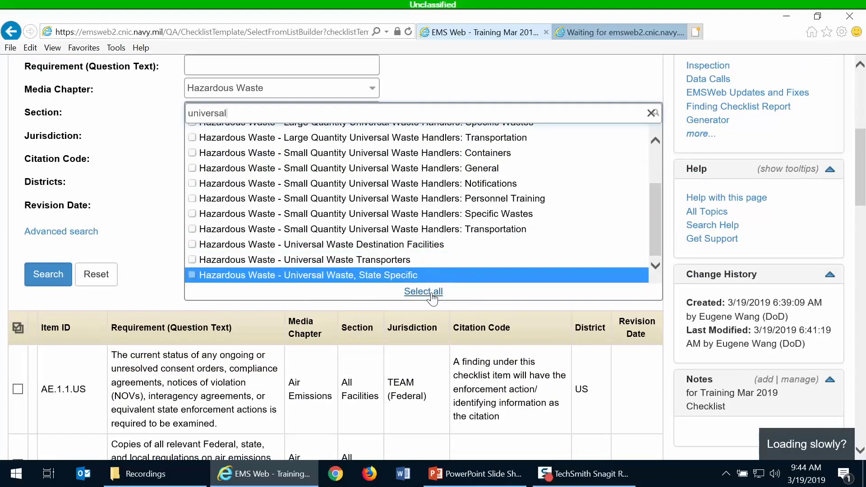
pyautogui.click(432, 292)
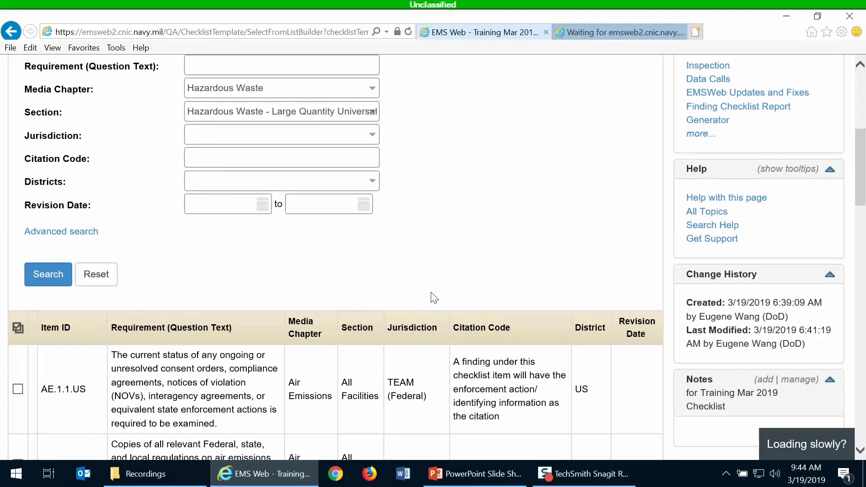
pyautogui.click(343, 115)
pyautogui.scroll(3, 239, 197)
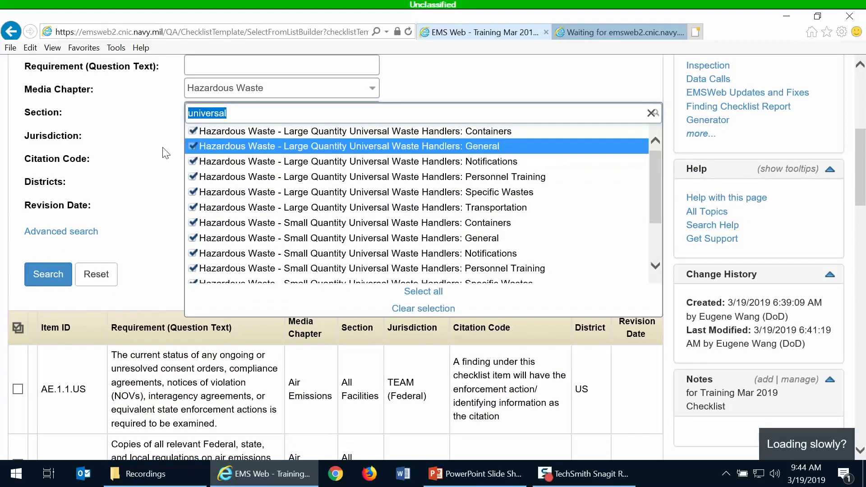
pyautogui.click(129, 135)
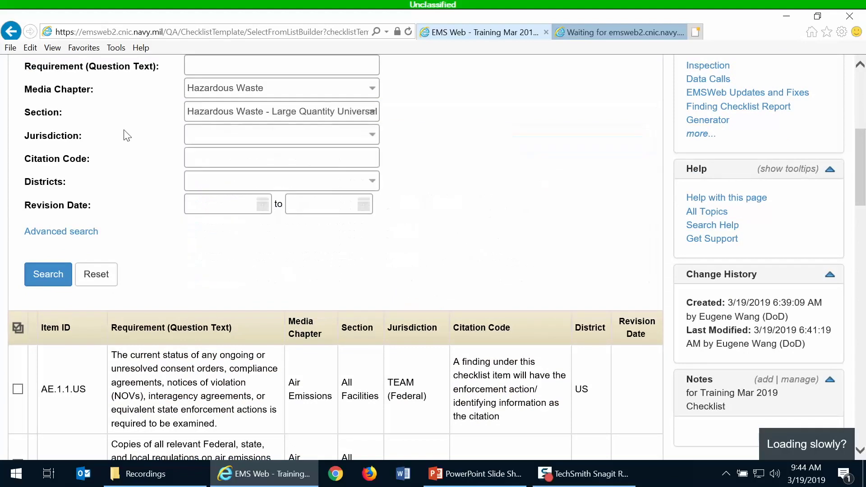
# Set the jurisdiction filter to TEAM (Federal), Navy and Florida
pyautogui.click(250, 140)
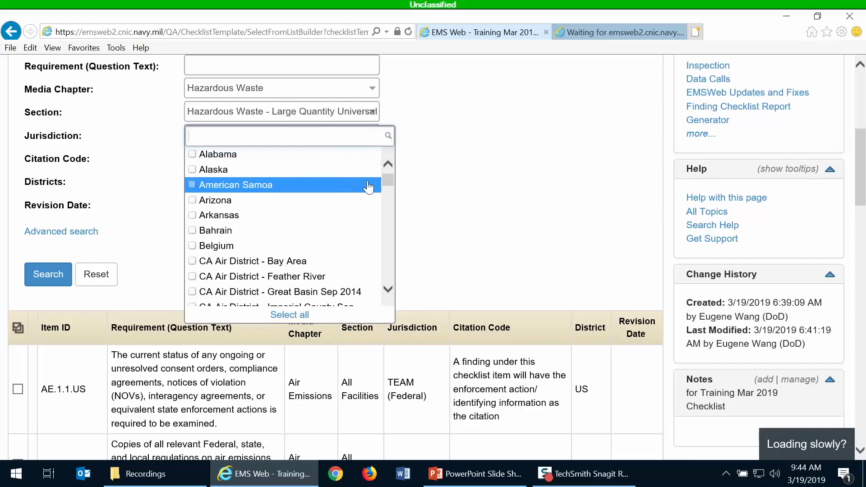
pyautogui.moveTo(385, 182); pyautogui.dragTo(384, 264)
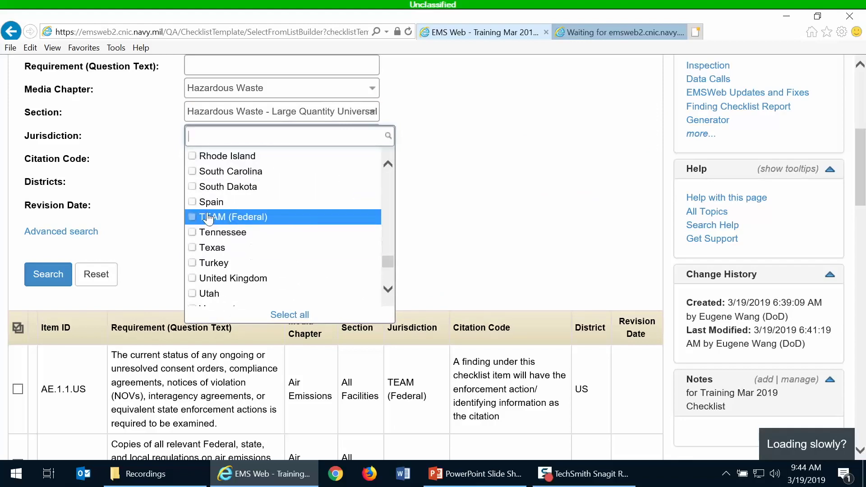
pyautogui.click(193, 218)
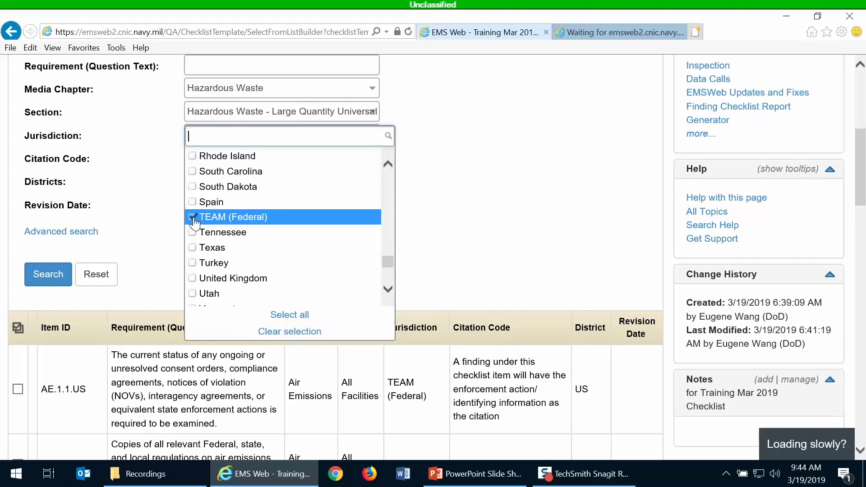
pyautogui.moveTo(393, 264); pyautogui.dragTo(399, 241)
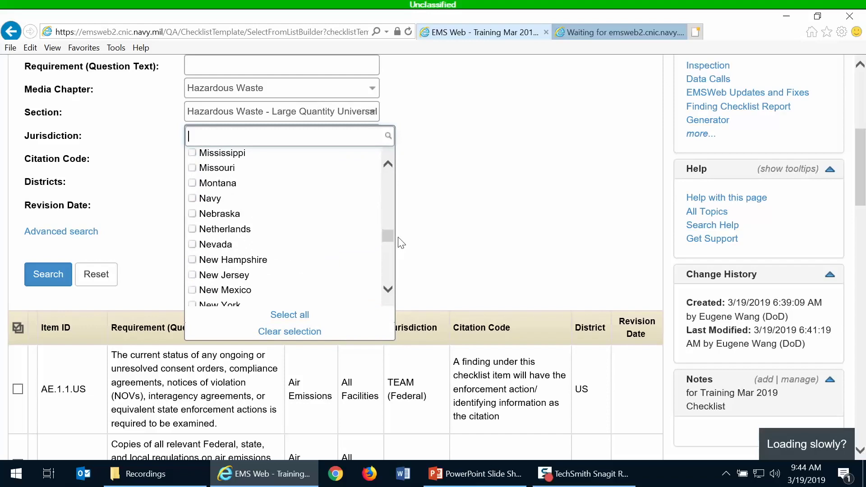
pyautogui.click(193, 199)
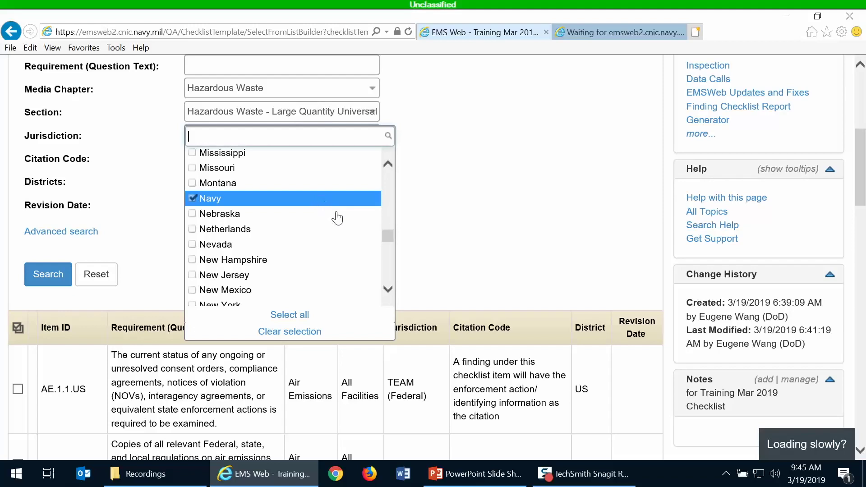
pyautogui.moveTo(384, 237); pyautogui.dragTo(387, 203)
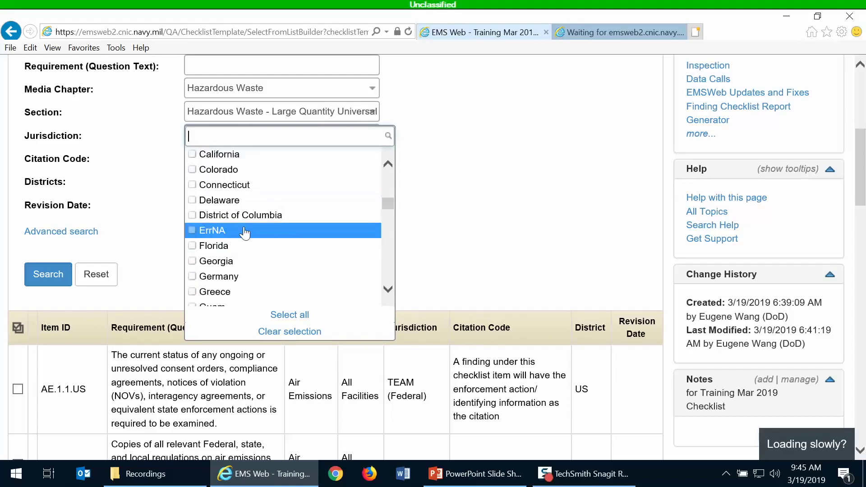
pyautogui.click(192, 249)
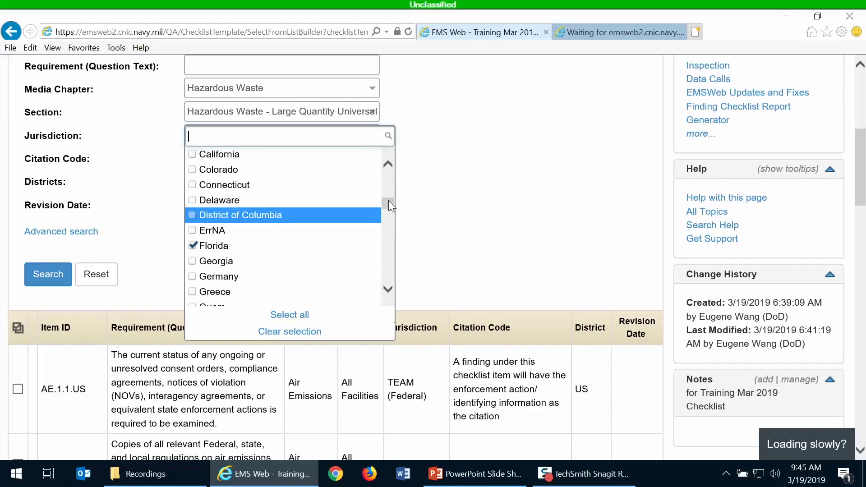
pyautogui.click(502, 201)
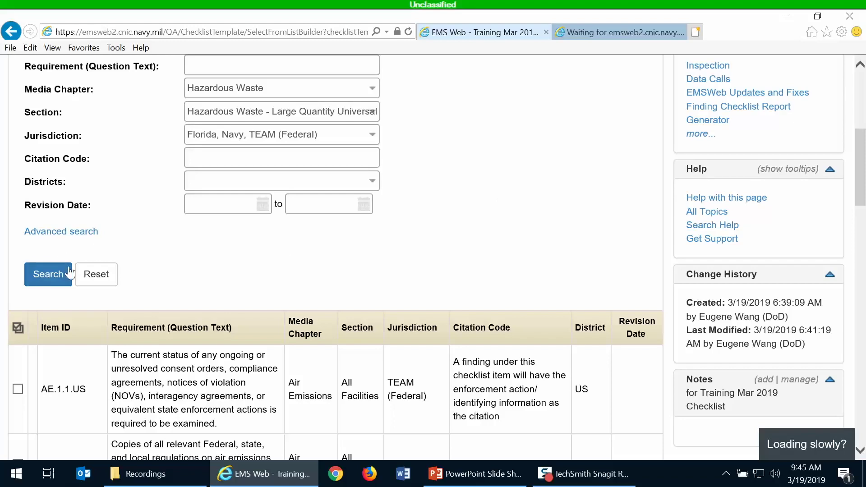
# Run the List Builder search with the chosen filters and review the matching questions
pyautogui.scroll(1, 316, 256)
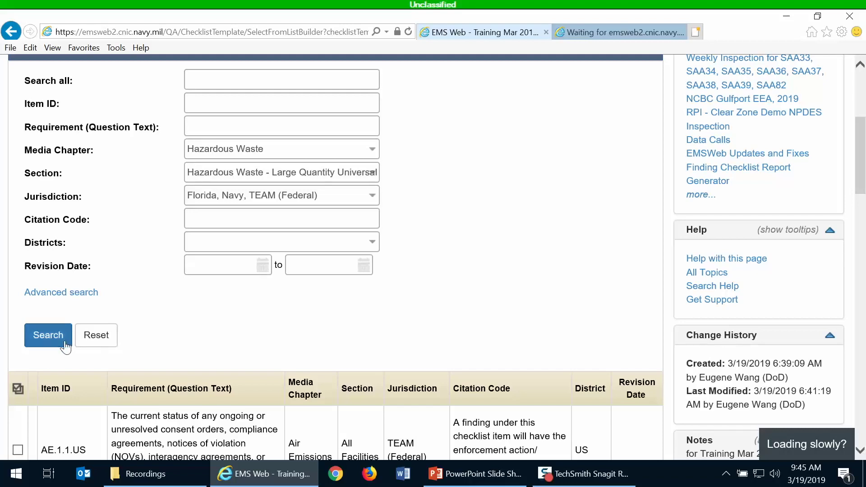
pyautogui.click(49, 336)
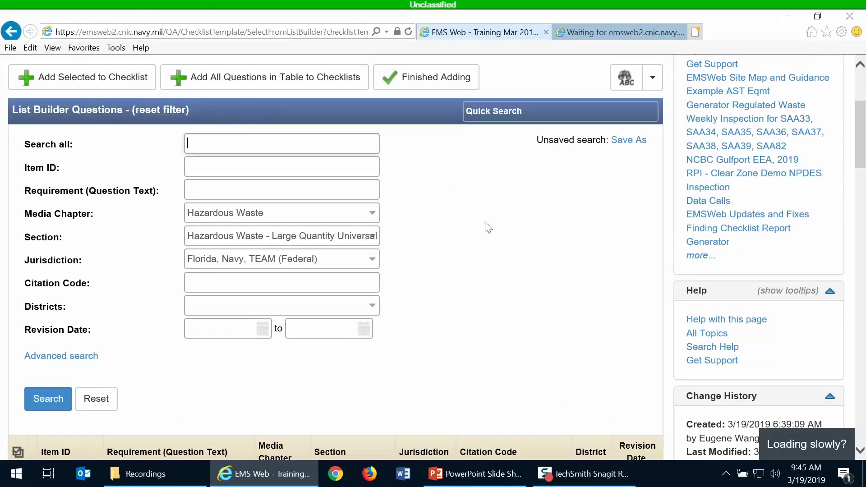
pyautogui.scroll(-5, 484, 226)
pyautogui.scroll(-20, 484, 205)
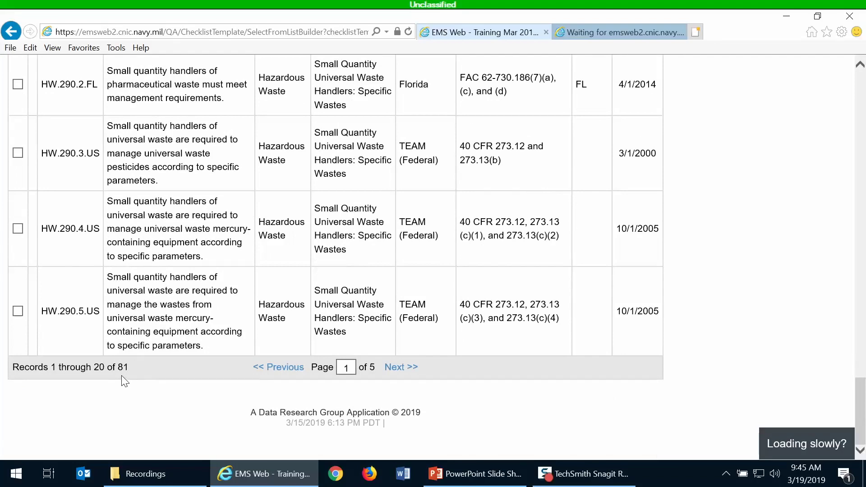
pyautogui.moveTo(864, 406); pyautogui.dragTo(863, 164)
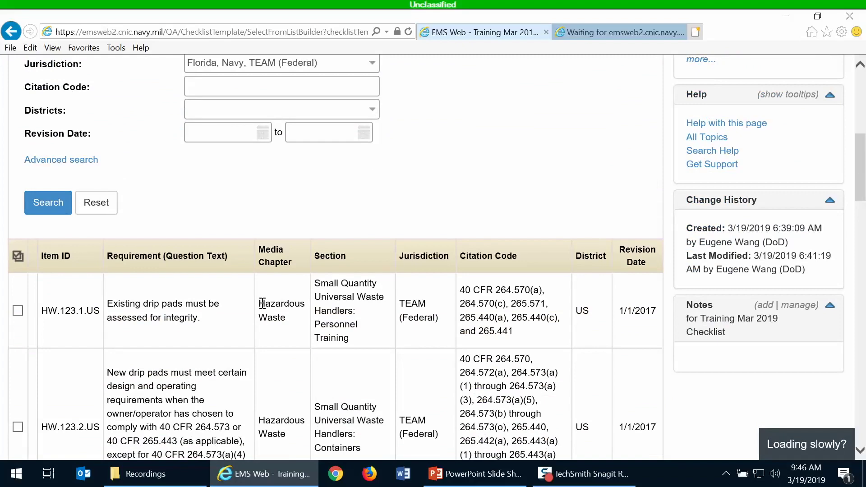
pyautogui.scroll(1, 262, 306)
pyautogui.scroll(3, 263, 307)
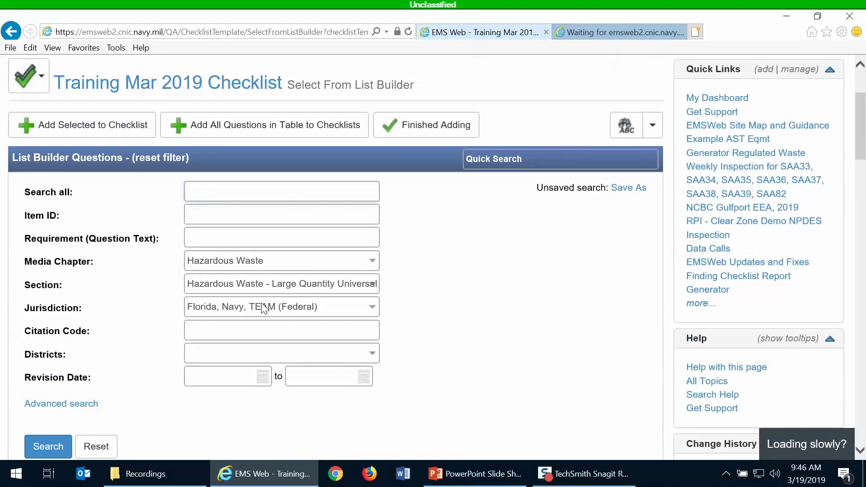
pyautogui.scroll(1, 261, 303)
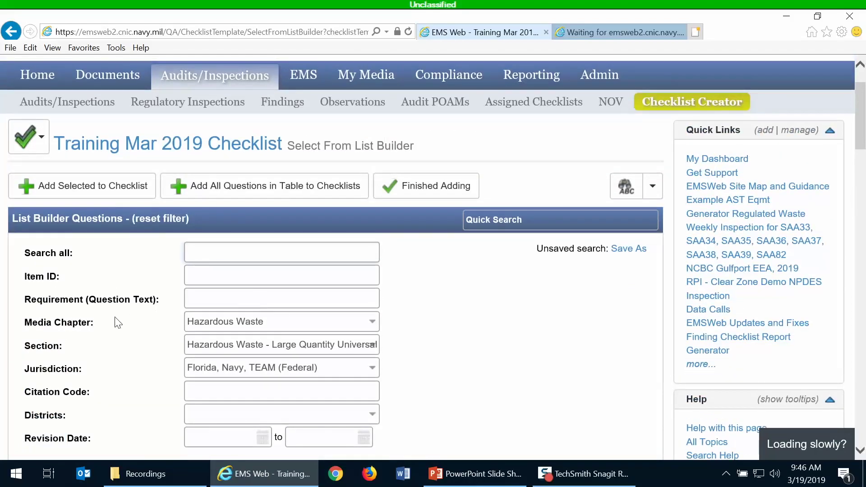
pyautogui.scroll(-1, 115, 318)
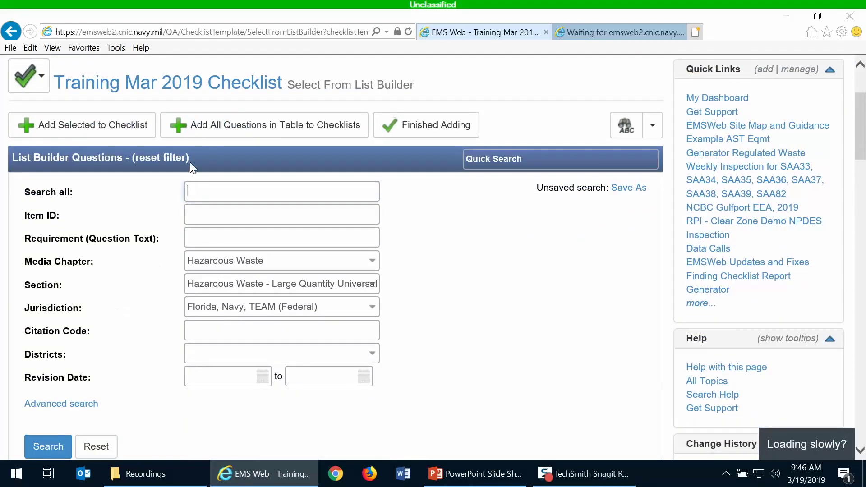
# Select all the questions in the List Builder results table and check the selection
pyautogui.scroll(-2, 110, 319)
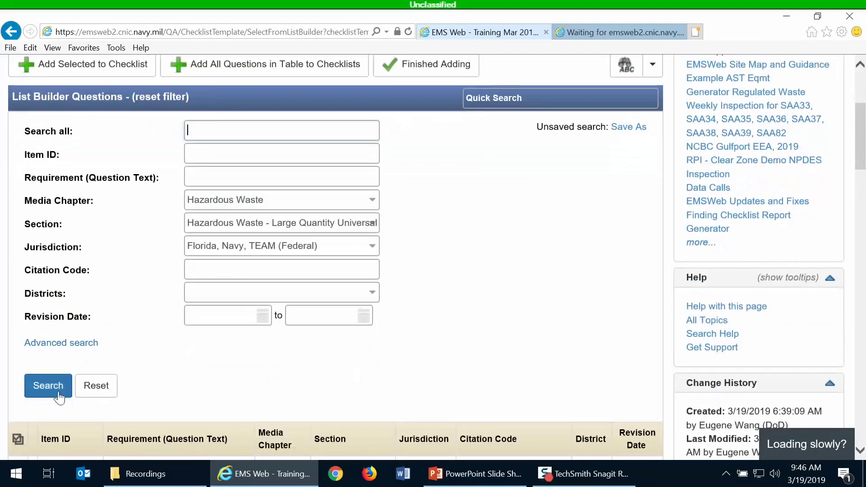
pyautogui.click(17, 380)
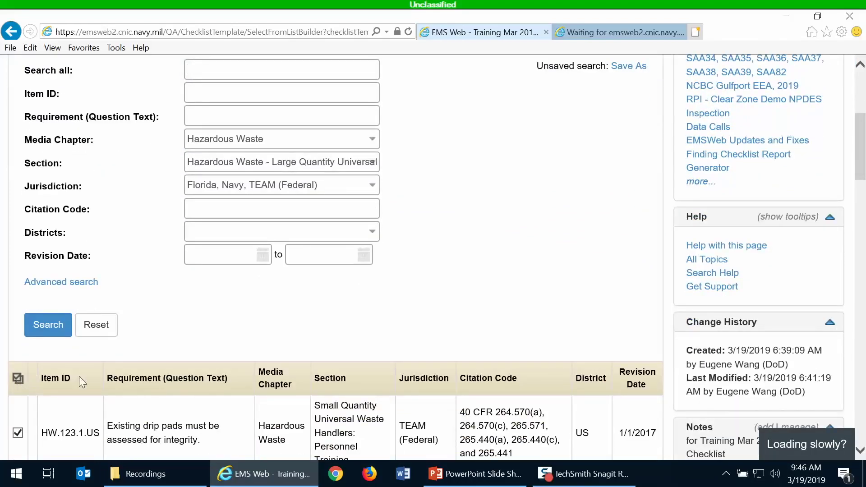
pyautogui.scroll(3, 451, 305)
pyautogui.scroll(-6, 451, 305)
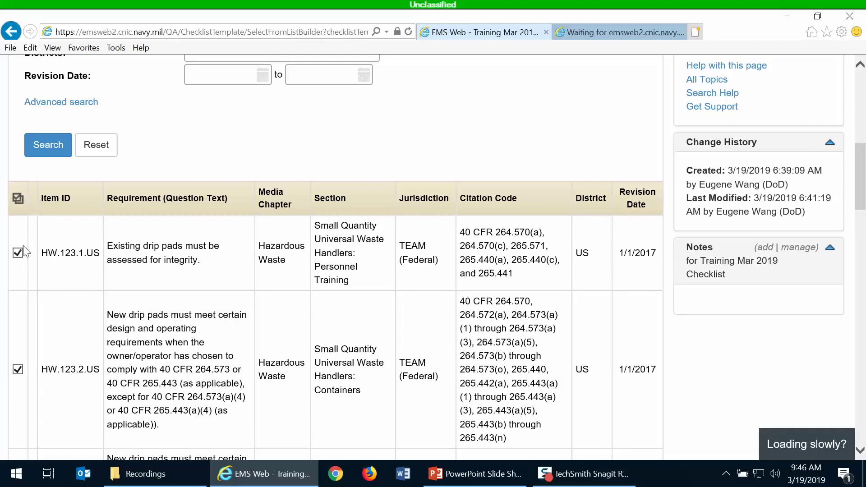
pyautogui.scroll(-3, 64, 251)
pyautogui.click(18, 77)
pyautogui.click(18, 77)
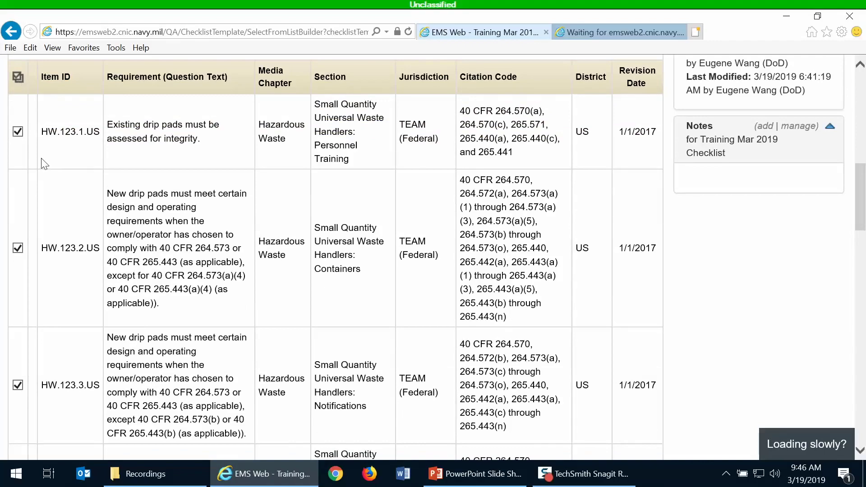
pyautogui.scroll(-8, 163, 203)
pyautogui.scroll(16, 170, 206)
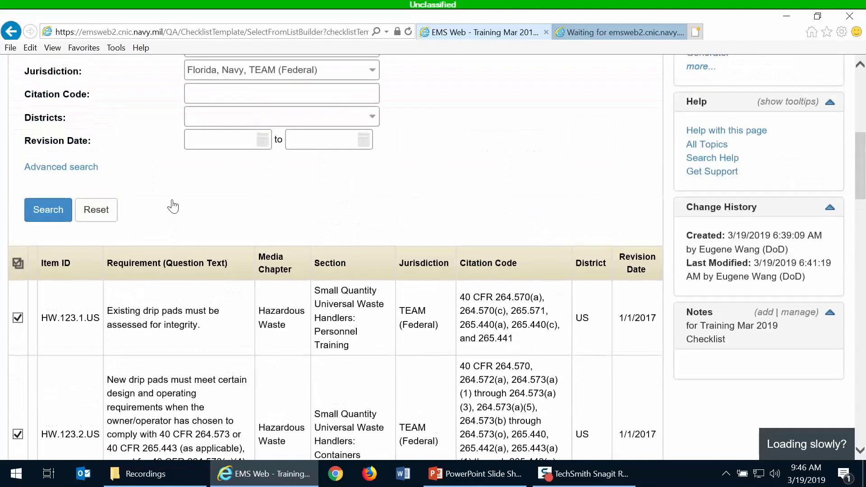
pyautogui.scroll(3, 175, 206)
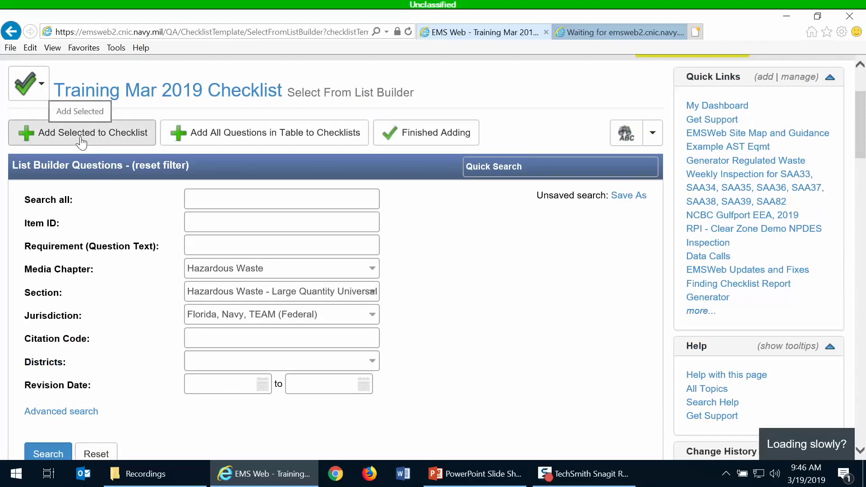
pyautogui.scroll(-5, 120, 209)
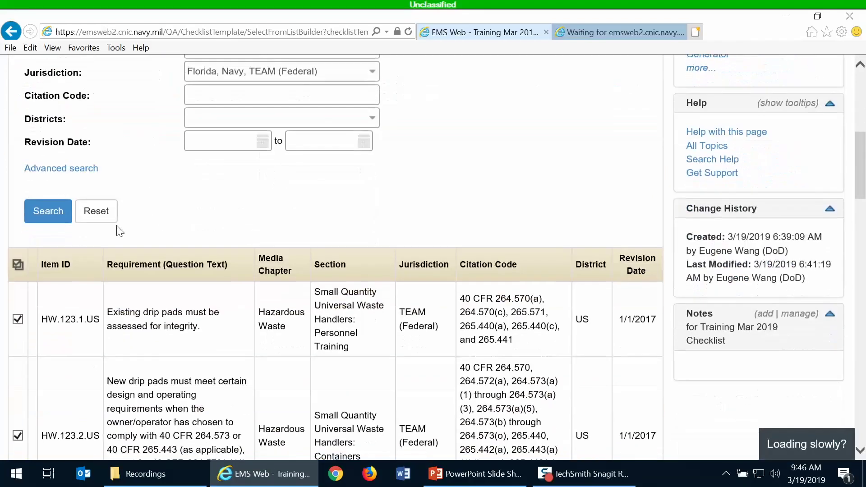
pyautogui.scroll(-4, 139, 372)
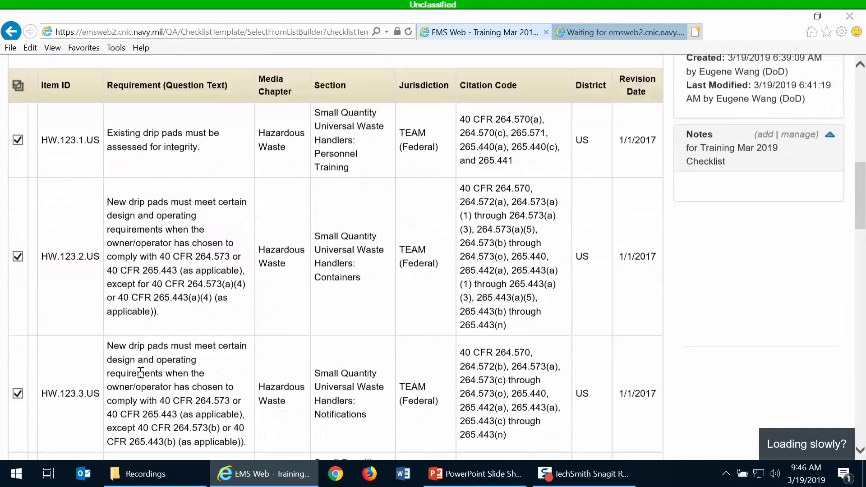
pyautogui.scroll(10, 141, 368)
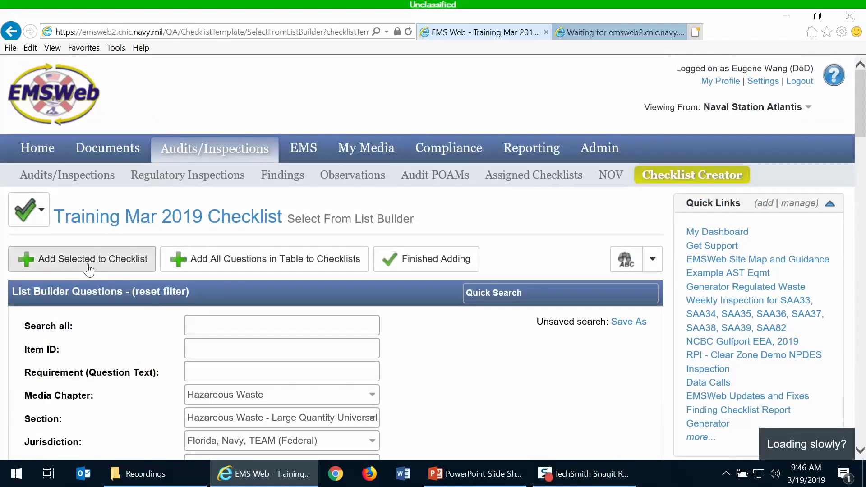
pyautogui.click(89, 270)
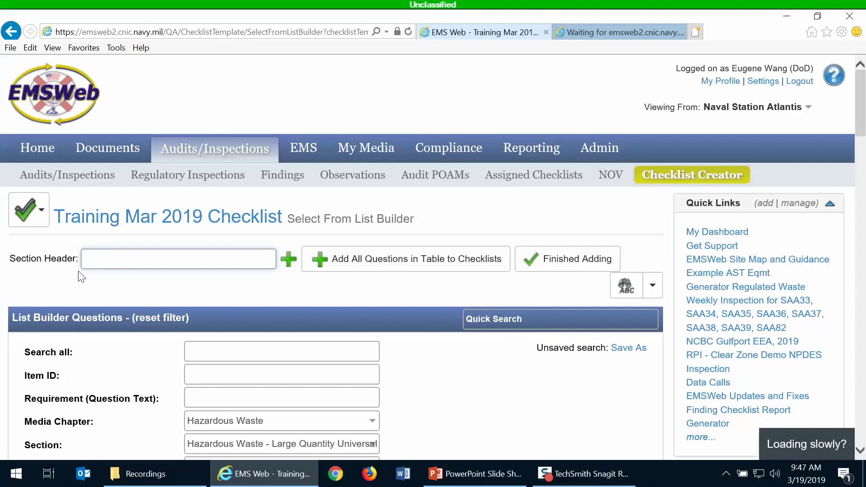
pyautogui.scroll(-4, 81, 276)
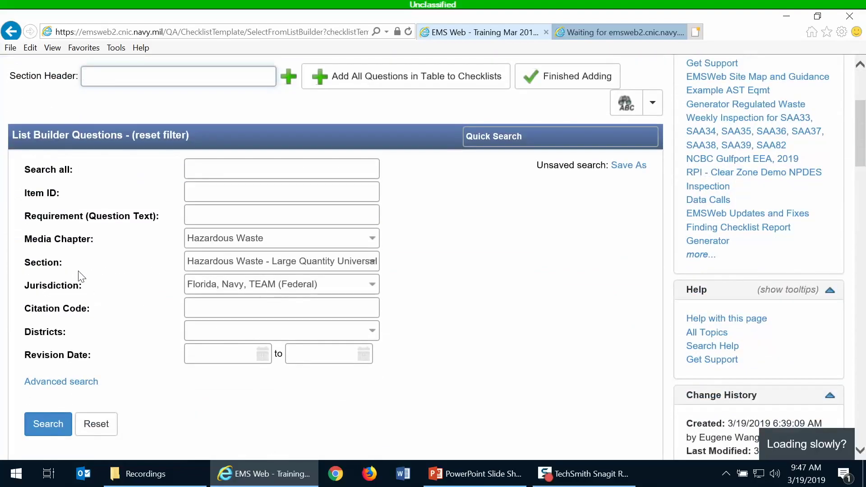
pyautogui.scroll(3, 81, 277)
pyautogui.click(285, 204)
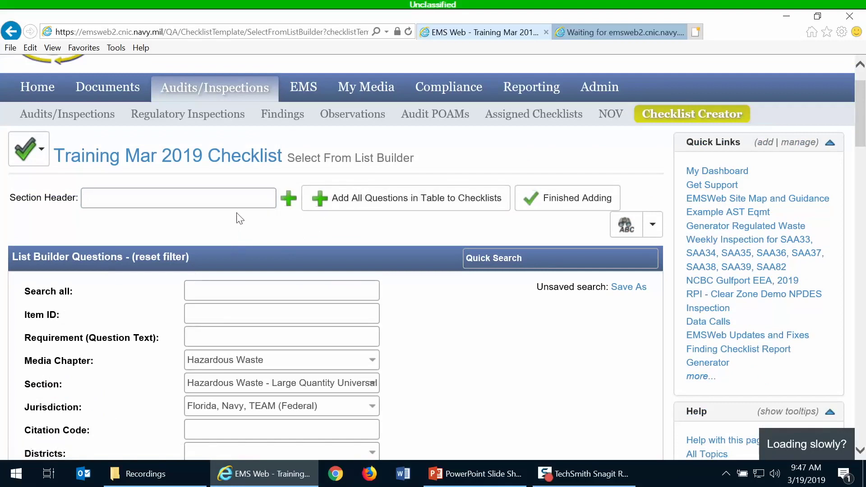
pyautogui.click(248, 202)
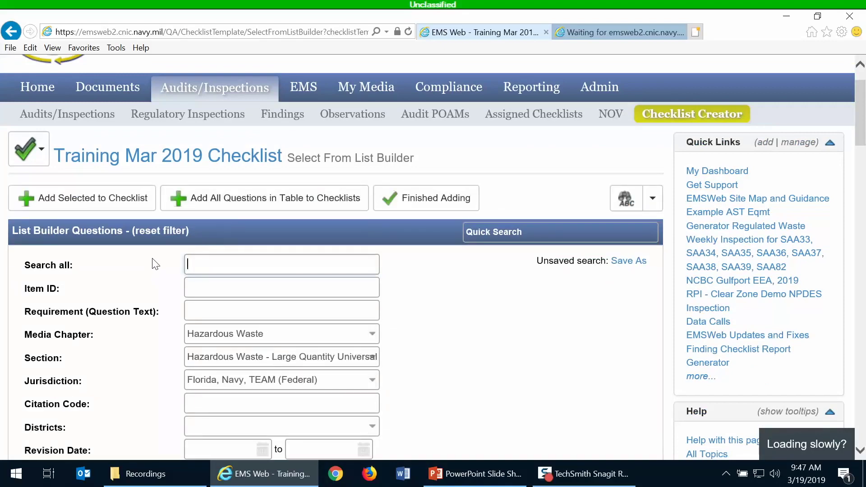
# Add all questions in the results table to the checklist under the section header "ListBuilder Question" and finish adding
pyautogui.scroll(-6, 125, 258)
pyautogui.scroll(5, 125, 258)
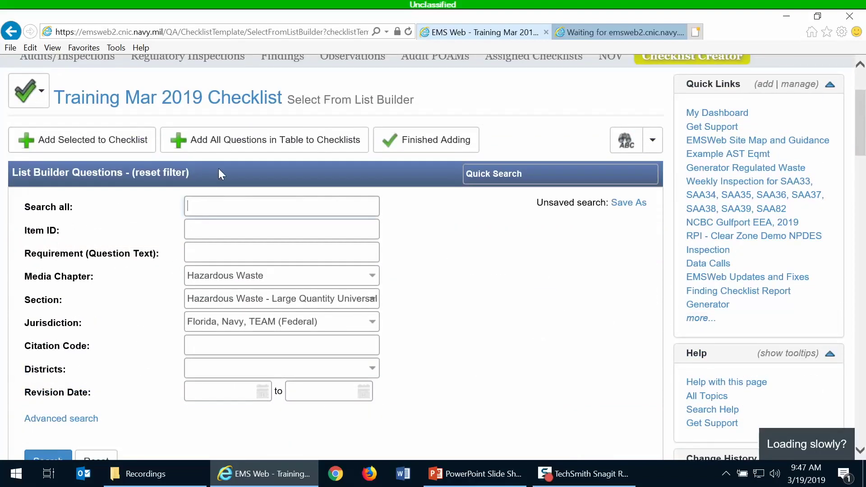
pyautogui.click(229, 146)
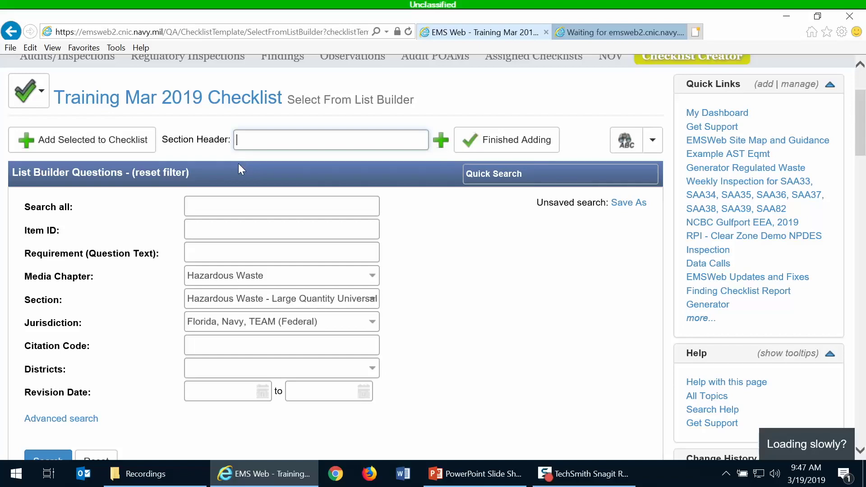
pyautogui.write('ListBuilder Question')
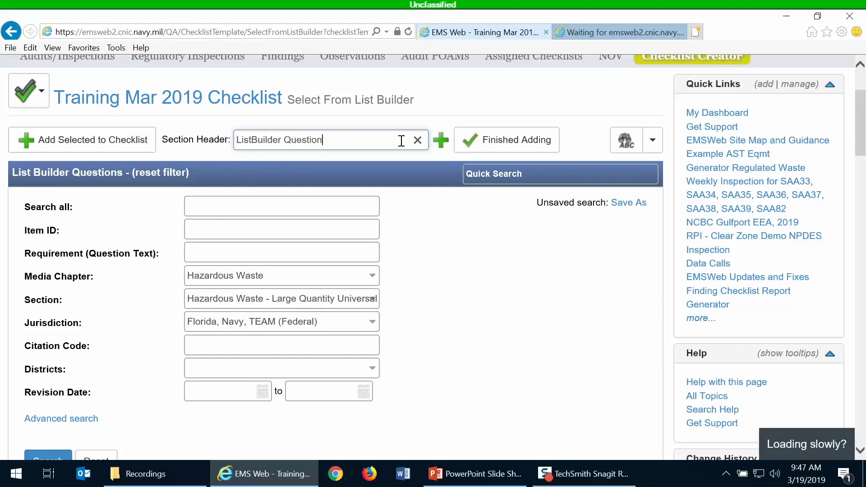
pyautogui.click(444, 144)
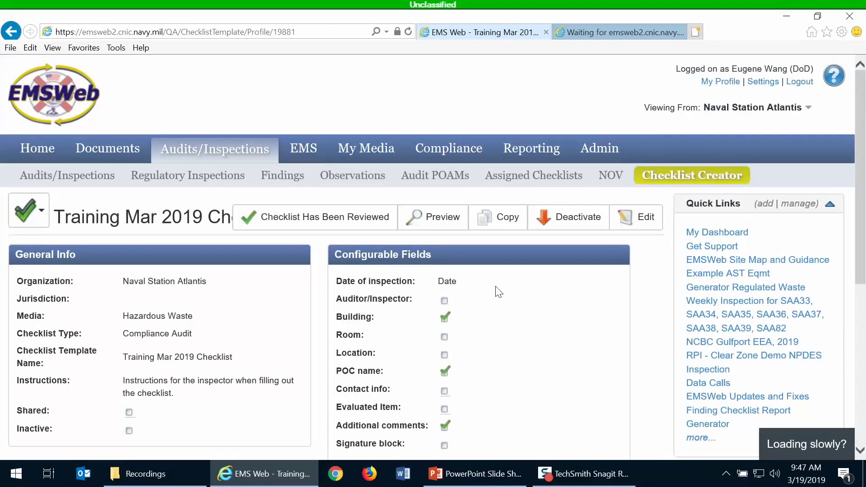
# Open the question list from the template's related items and examine the item IDs, question texts and section headers
pyautogui.scroll(-7, 544, 274)
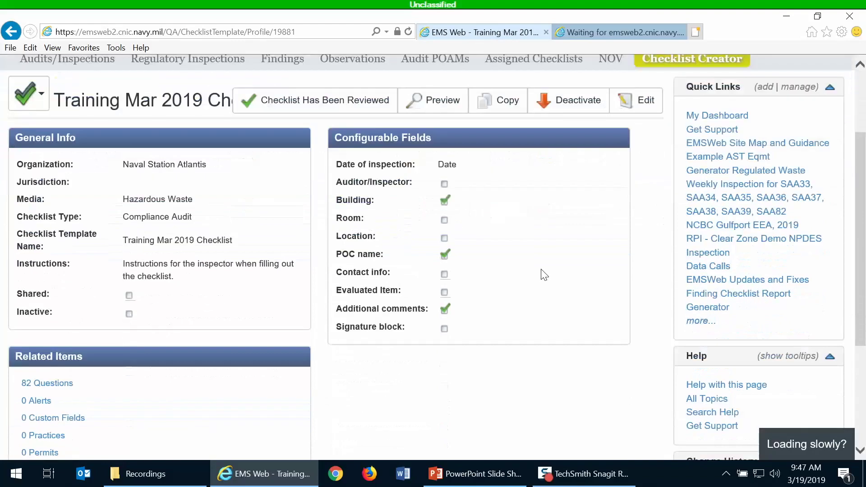
pyautogui.scroll(3, 544, 275)
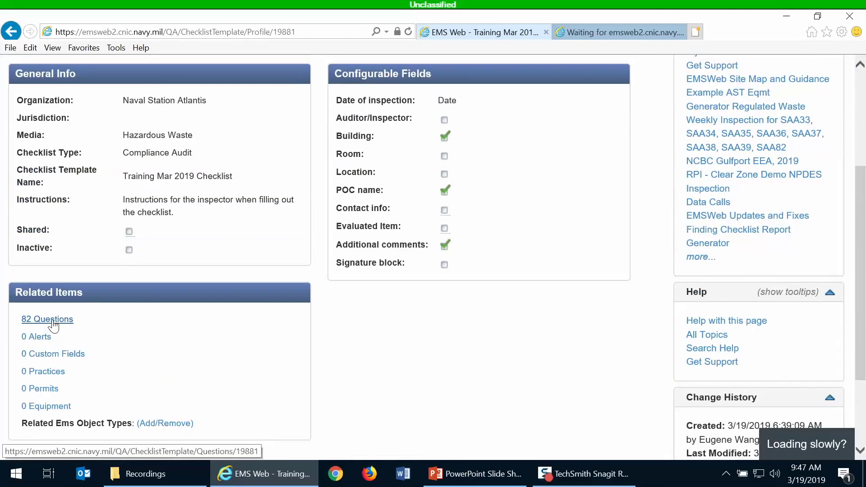
pyautogui.scroll(3, 120, 306)
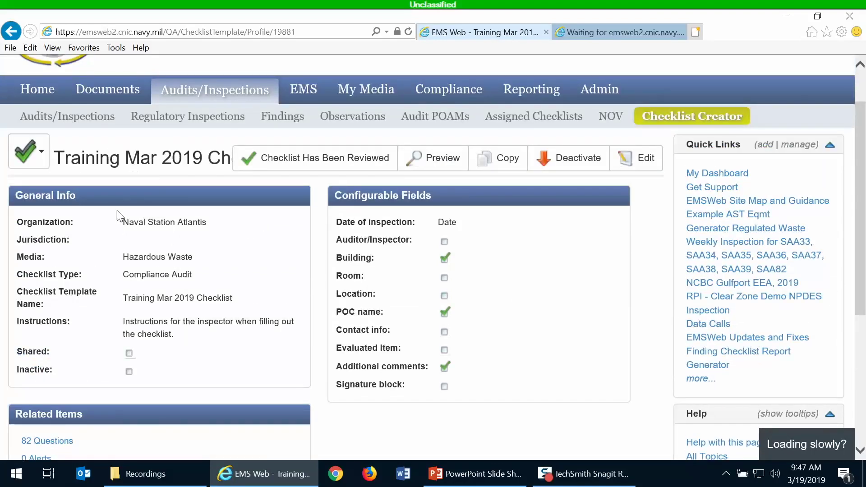
pyautogui.scroll(-4, 109, 239)
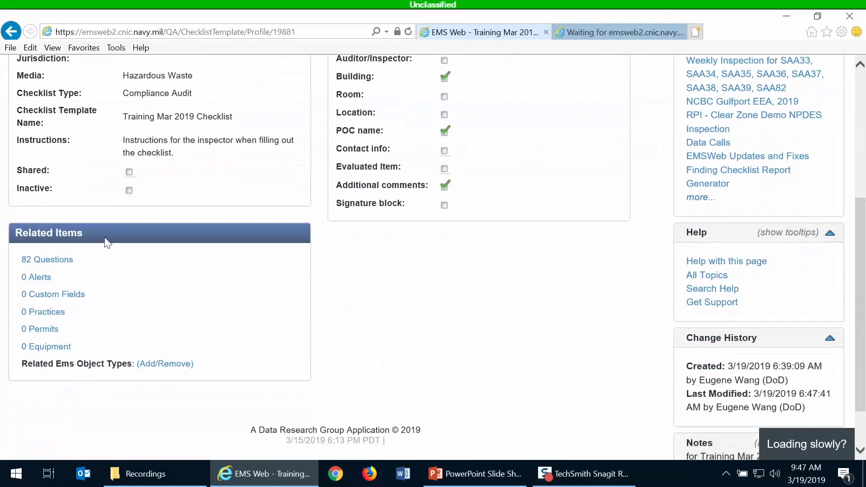
pyautogui.click(53, 262)
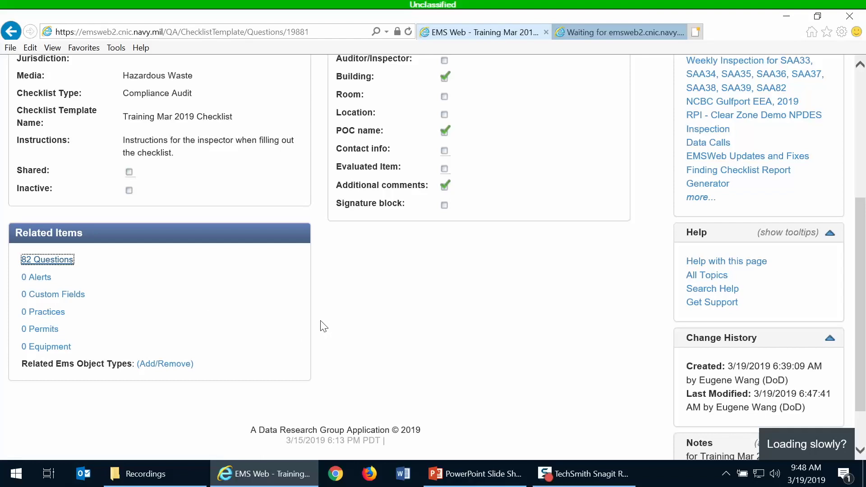
pyautogui.scroll(-5, 320, 321)
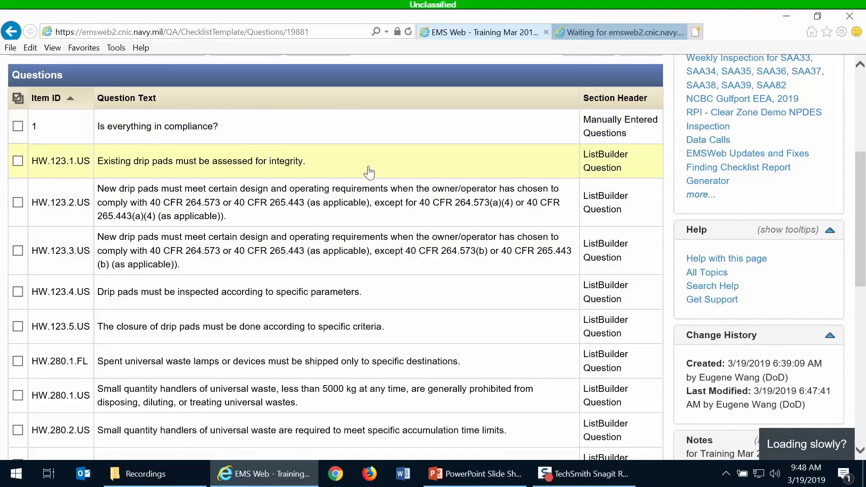
pyautogui.scroll(-10, 367, 195)
pyautogui.scroll(6, 365, 243)
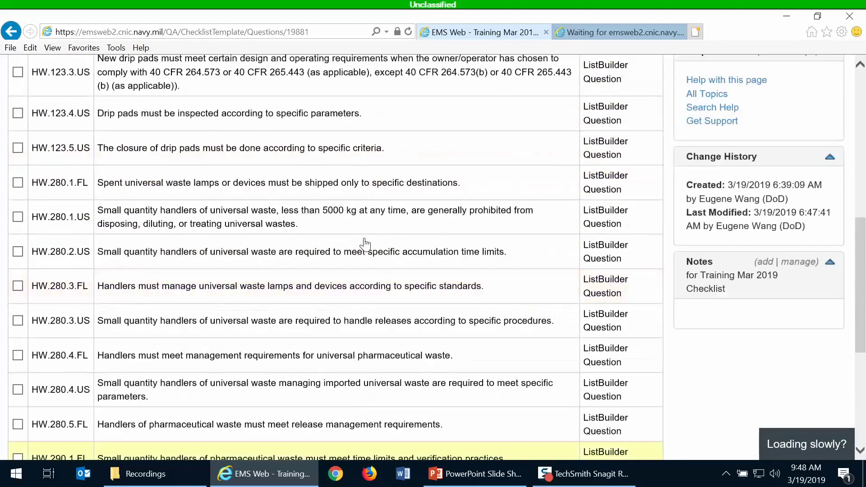
pyautogui.scroll(5, 366, 244)
pyautogui.scroll(3, 365, 242)
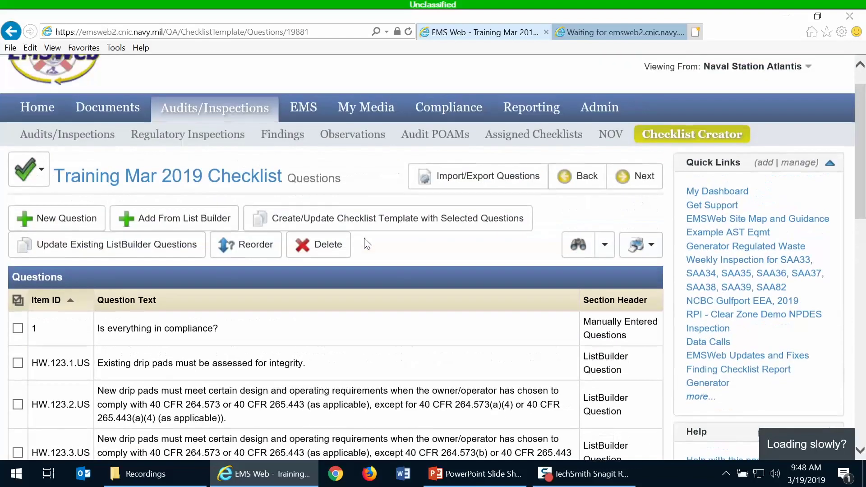
# Return to the template's profile and start a new alert from its related alerts
pyautogui.click(194, 186)
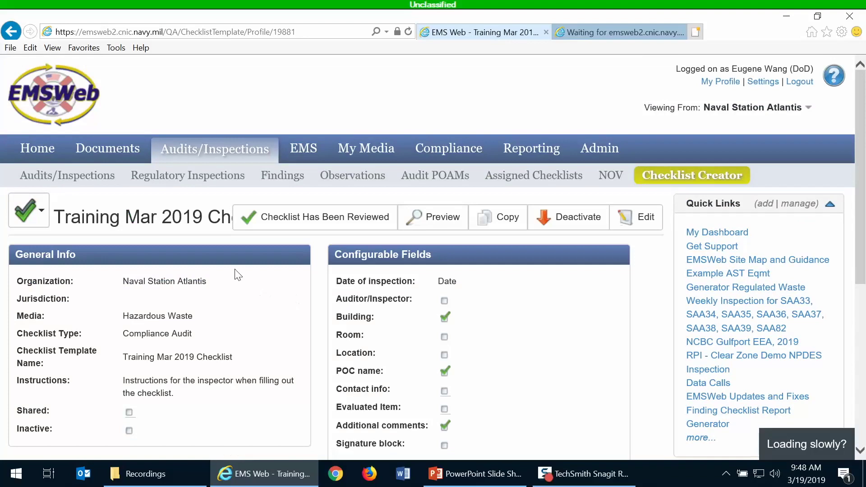
pyautogui.scroll(-5, 242, 277)
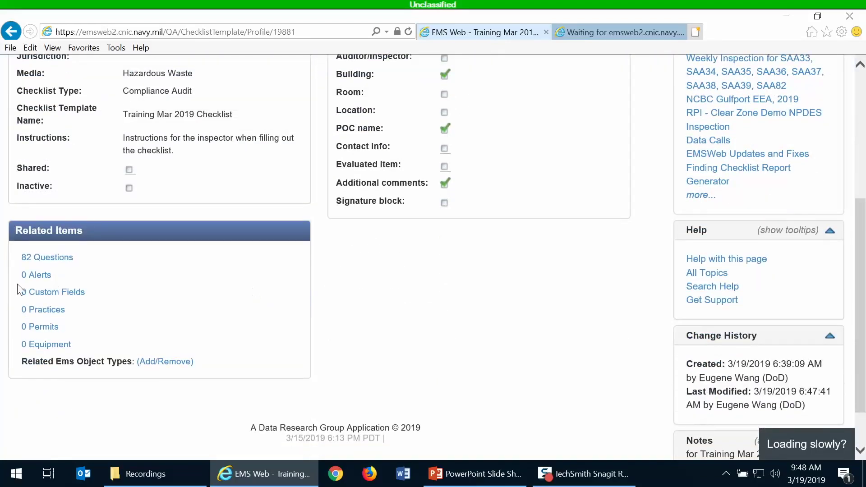
pyautogui.click(40, 277)
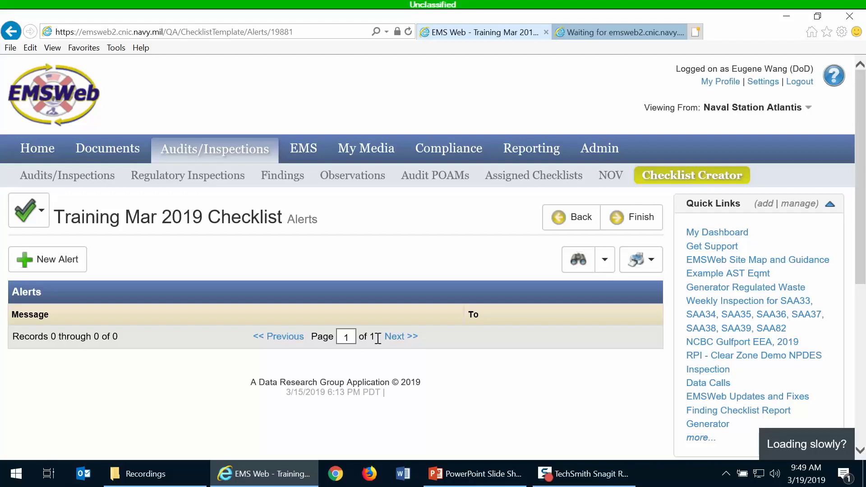
pyautogui.click(35, 268)
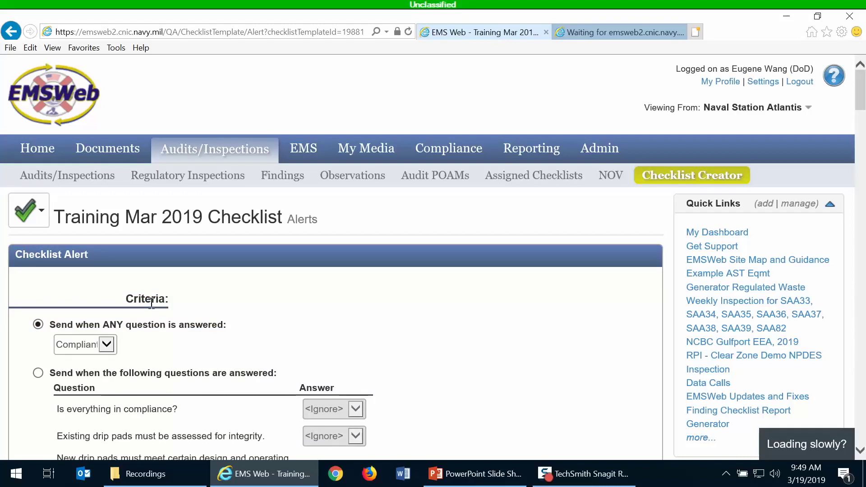
# Set the alert criteria to send when any question is answered Noncompliant
pyautogui.scroll(-4, 411, 381)
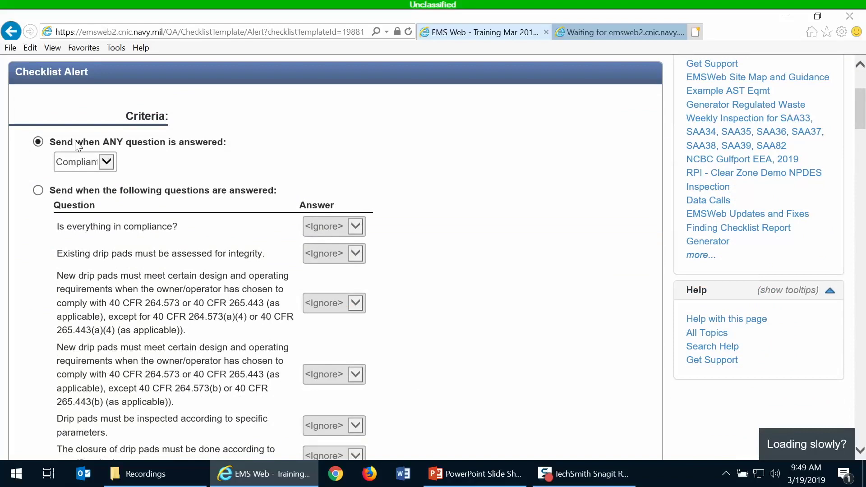
pyautogui.click(107, 163)
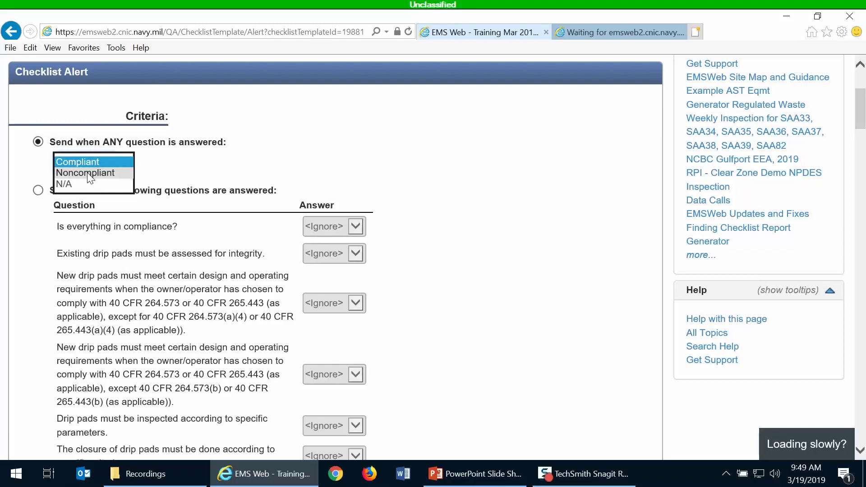
pyautogui.click(88, 173)
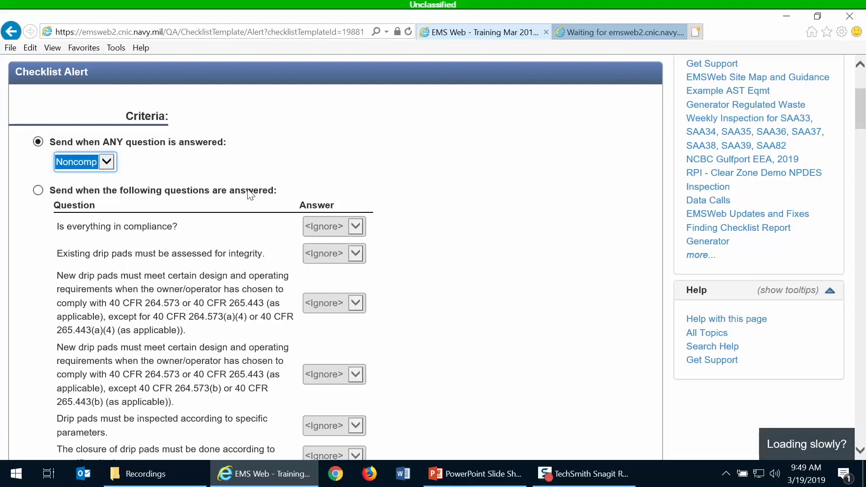
pyautogui.click(417, 176)
# Switch the alert criteria to send when the following questions are answered and look over the question list
pyautogui.scroll(-1, 419, 180)
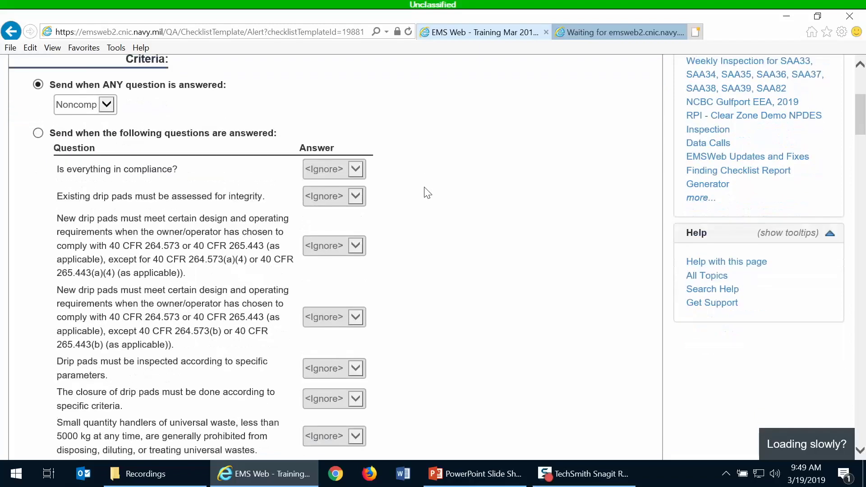
pyautogui.click(38, 130)
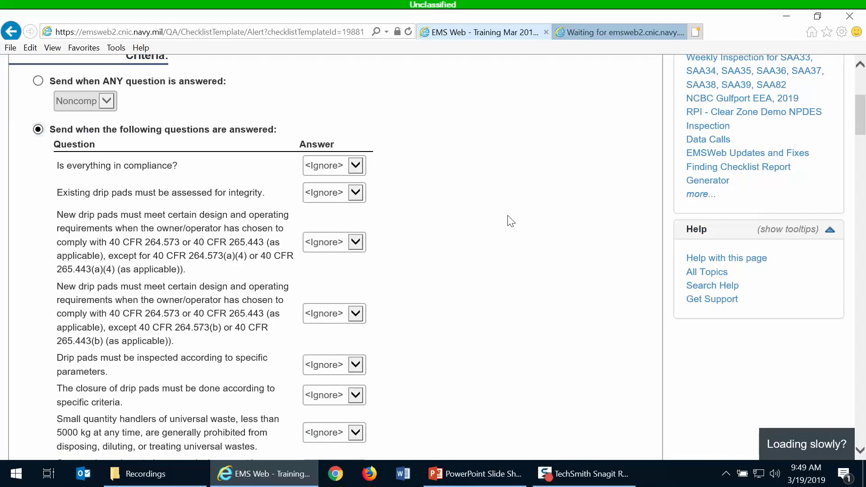
pyautogui.scroll(-1, 509, 219)
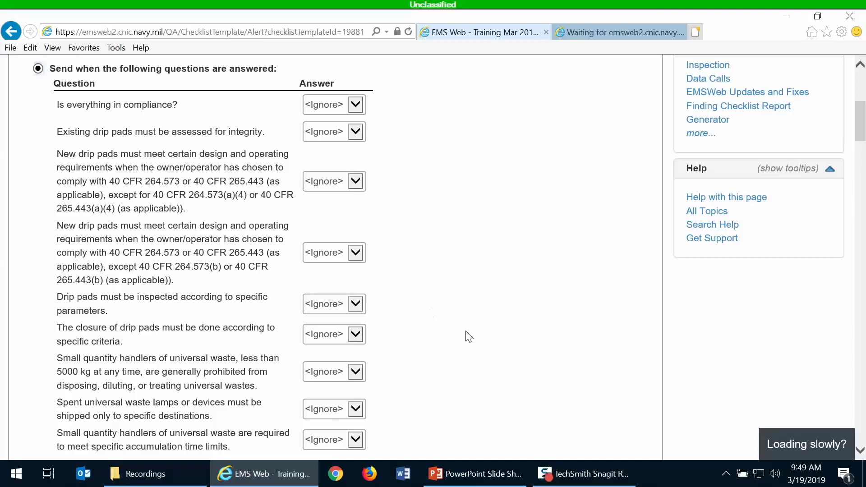
# Set the alert's trigger answer for the question "Is everything in compliance?" to Noncompliant
pyautogui.scroll(-5, 469, 332)
pyautogui.scroll(5, 469, 333)
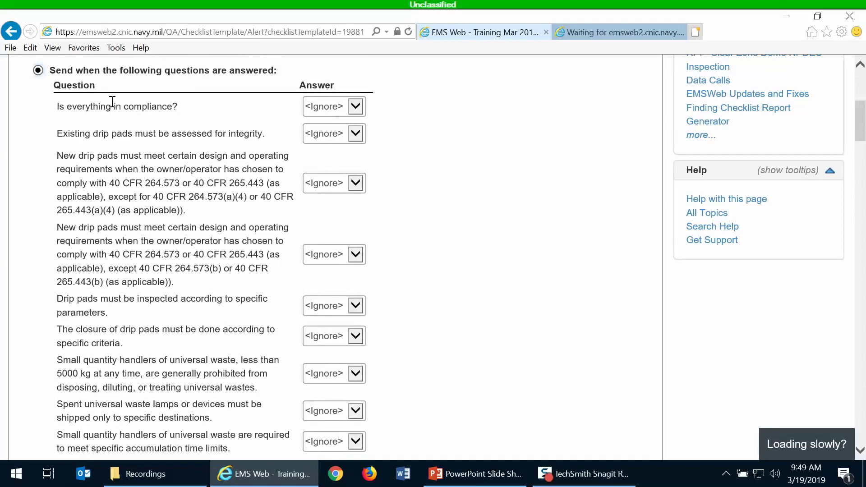
pyautogui.click(354, 108)
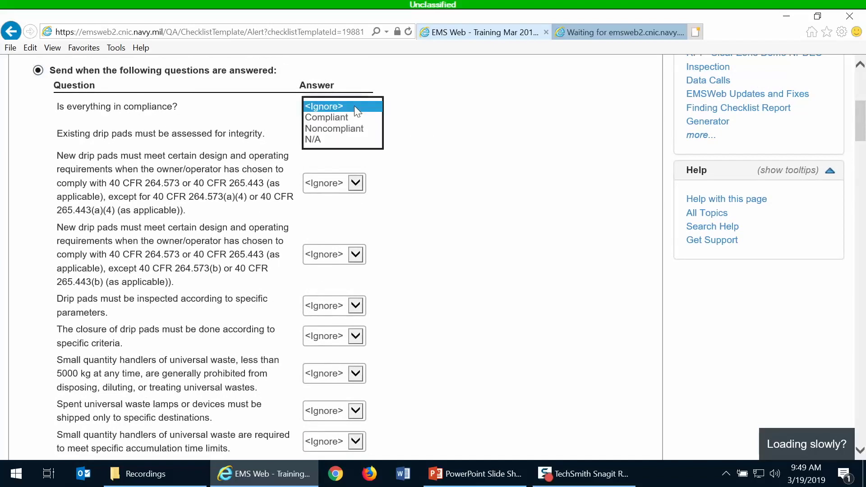
pyautogui.click(343, 128)
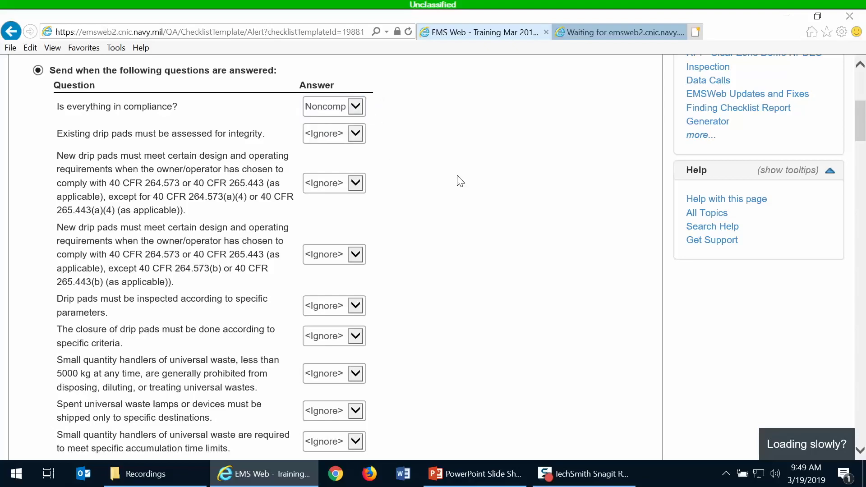
# Find the intended recipient by surname and assign that person as the alert message's Send to contact
pyautogui.scroll(-20, 460, 181)
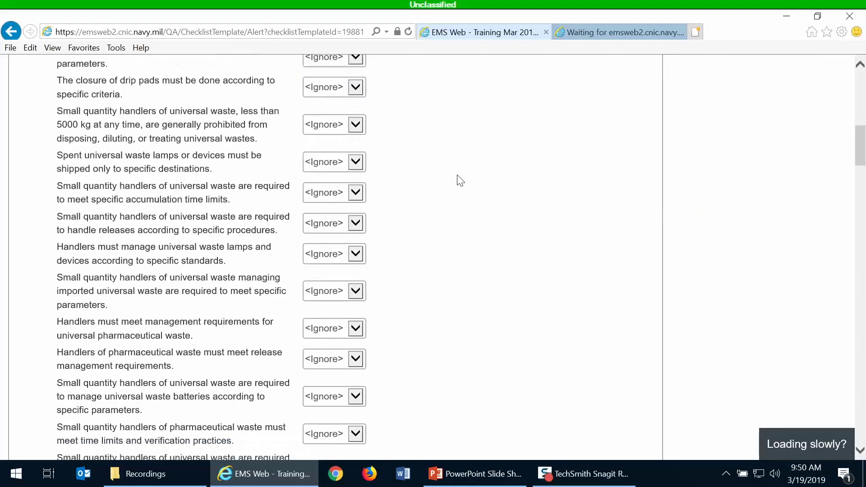
pyautogui.scroll(-15, 460, 179)
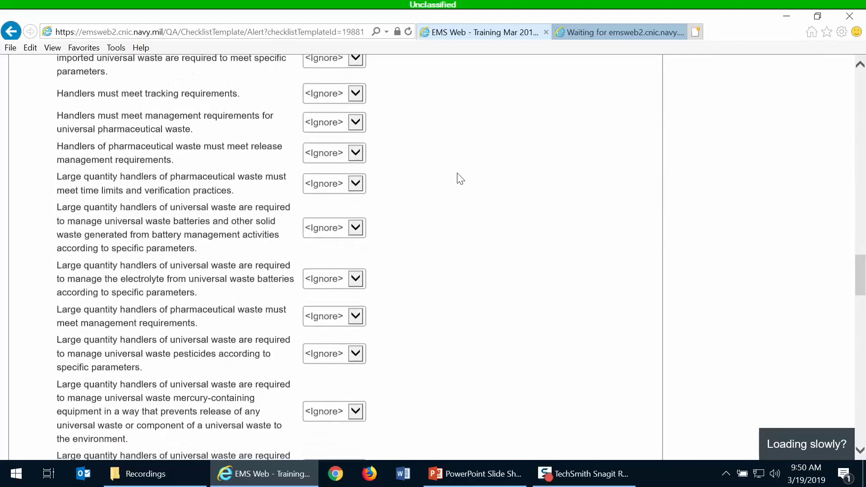
pyautogui.scroll(-20, 429, 243)
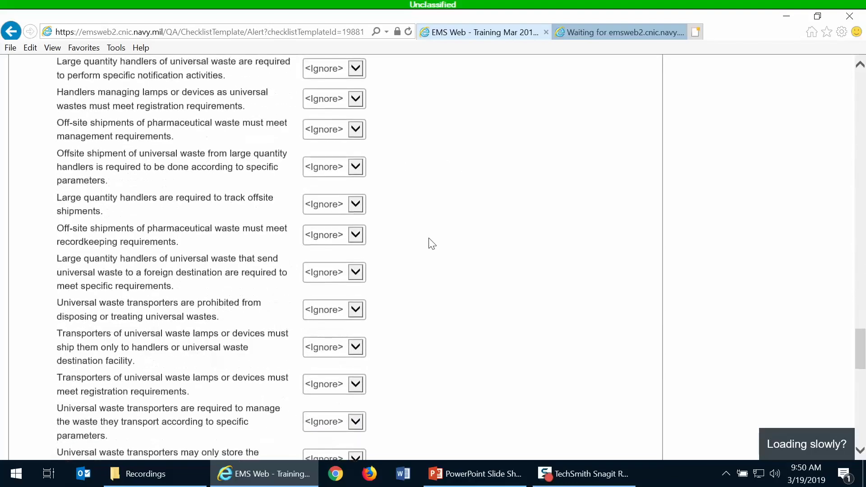
pyautogui.scroll(-1, 430, 239)
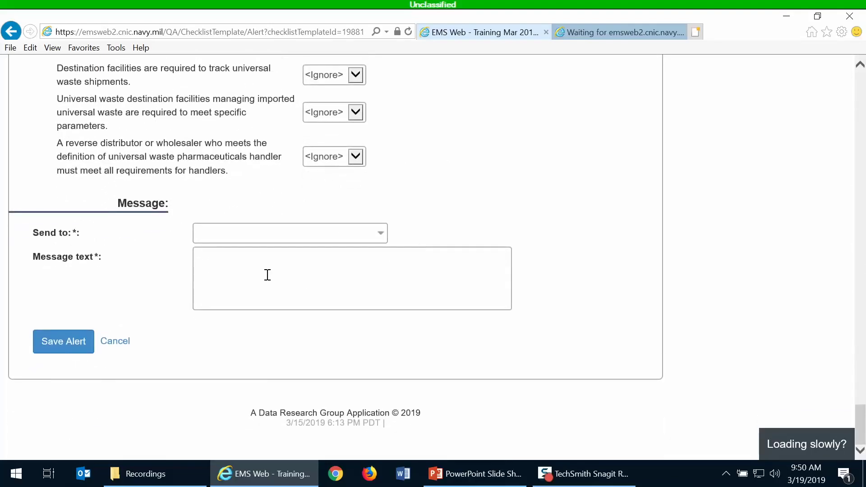
pyautogui.click(238, 239)
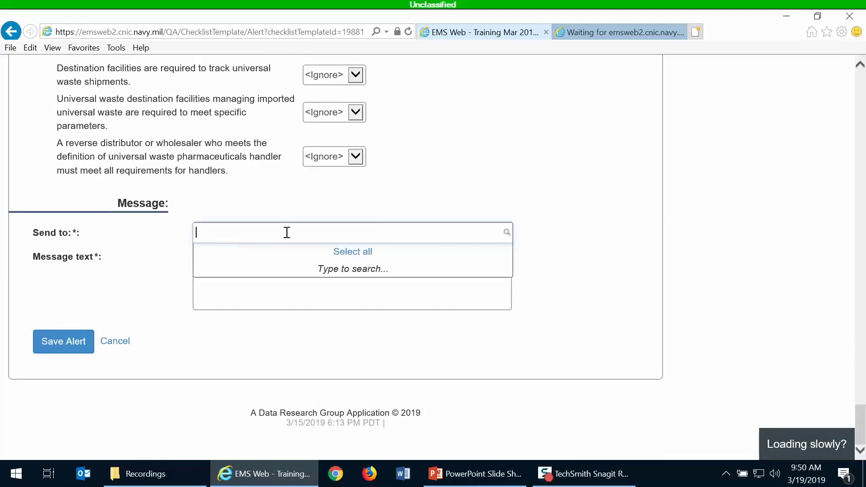
pyautogui.click(594, 192)
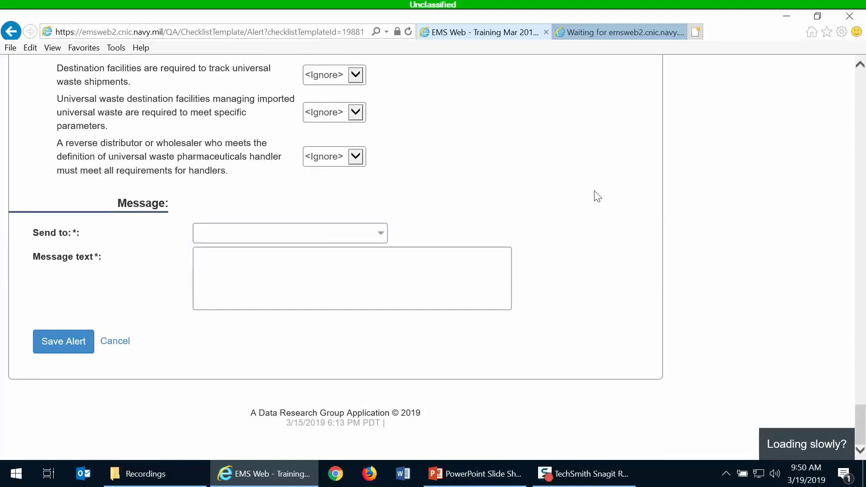
pyautogui.click(334, 232)
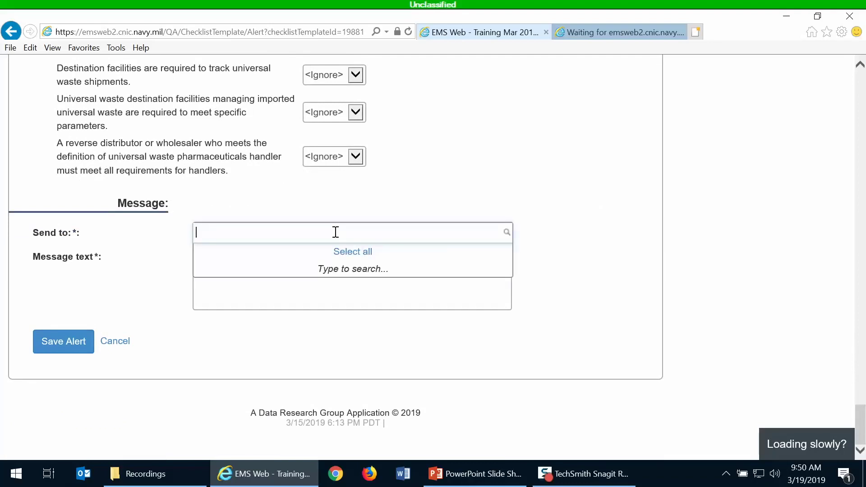
pyautogui.write('wang')
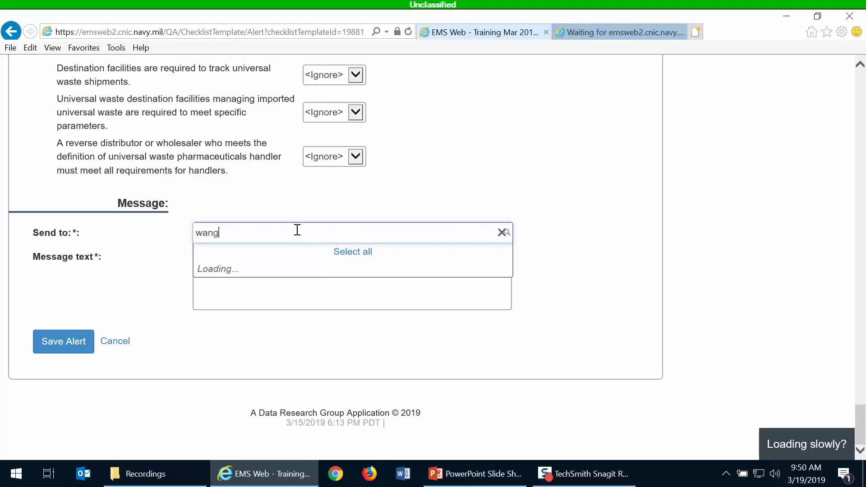
pyautogui.click(285, 257)
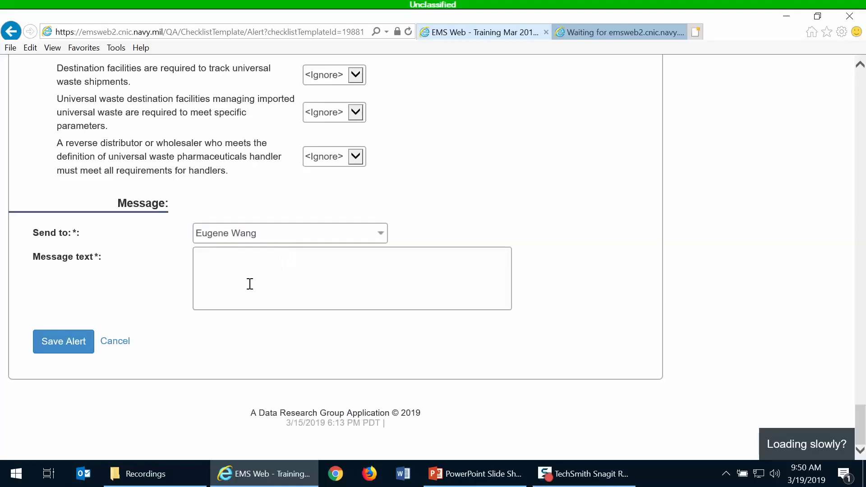
# Enter the message text "On this checklist, the question #1 was answered non-compliant." and save the alert
pyautogui.click(252, 284)
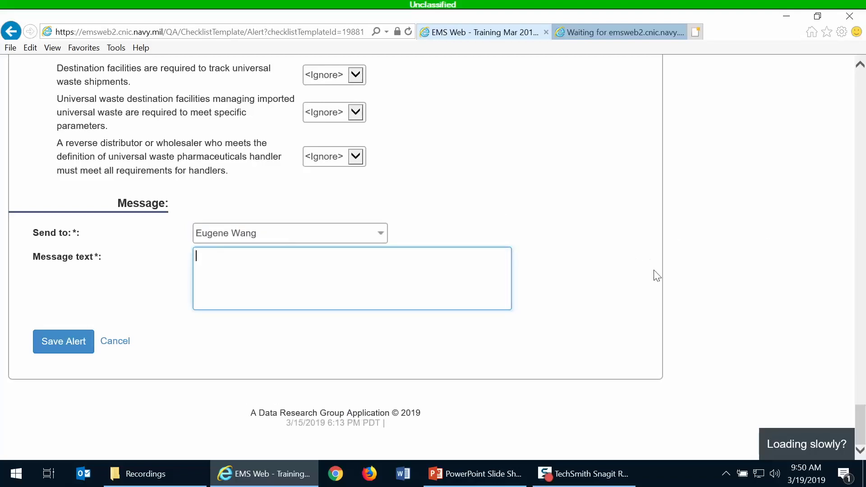
pyautogui.write('On this checklist, the question #1 was answered non-complian')
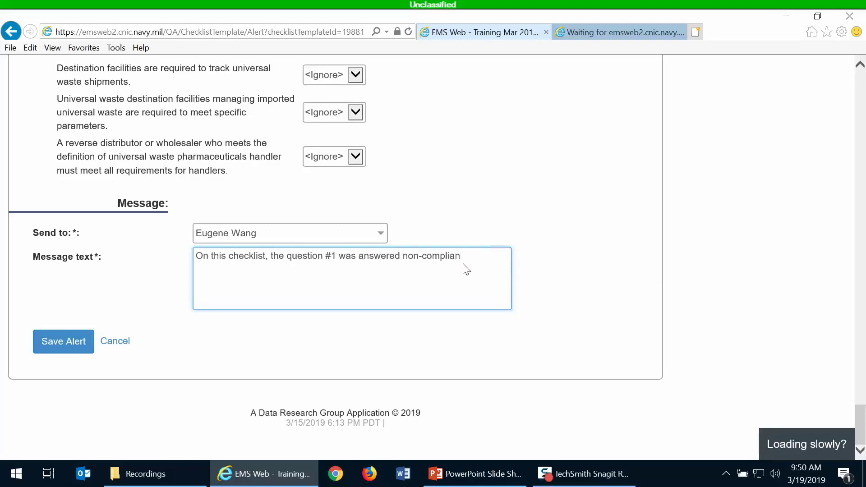
pyautogui.write(';')
pyautogui.press('BackSpace')
pyautogui.write('t.')
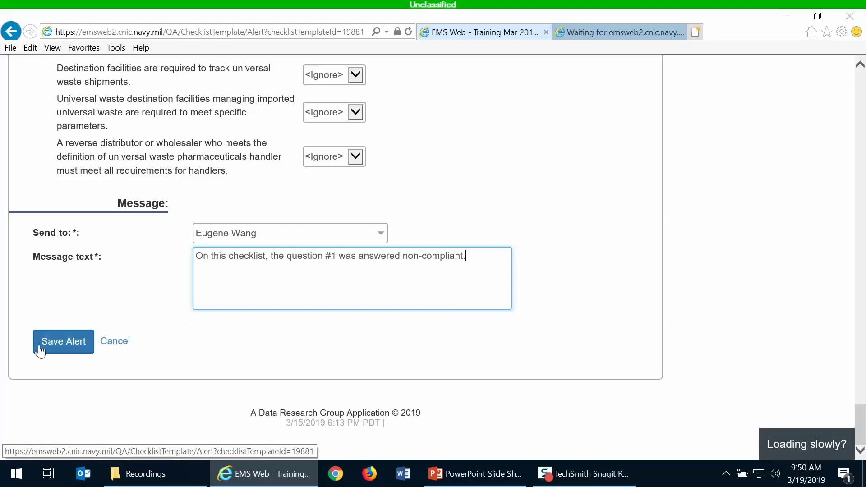
pyautogui.click(62, 345)
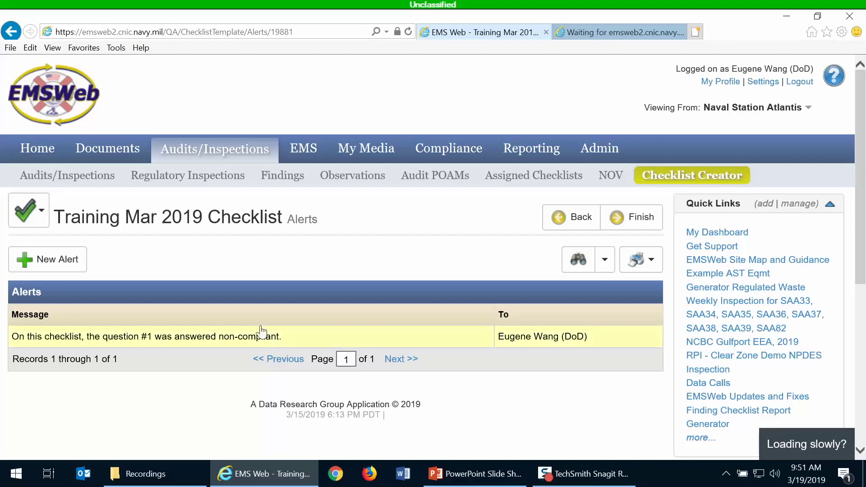
# Return to the template's profile and open the custom fields from its related items
pyautogui.click(38, 212)
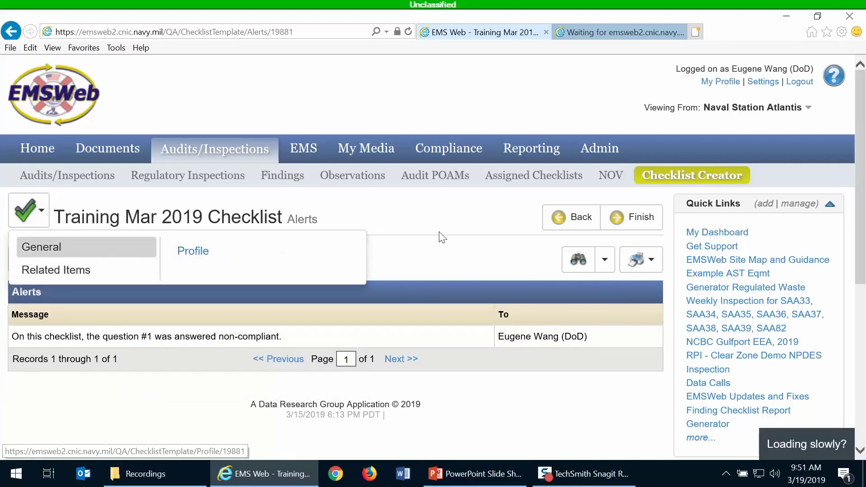
pyautogui.click(194, 253)
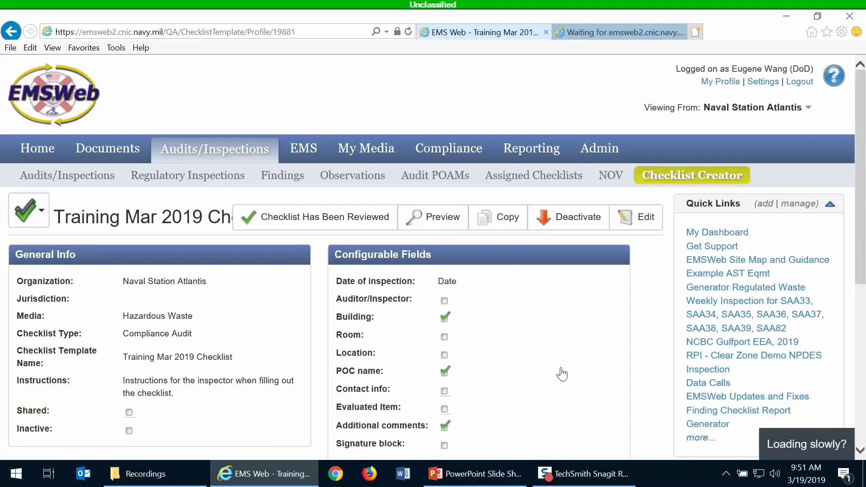
pyautogui.scroll(-1, 553, 343)
pyautogui.scroll(-4, 551, 342)
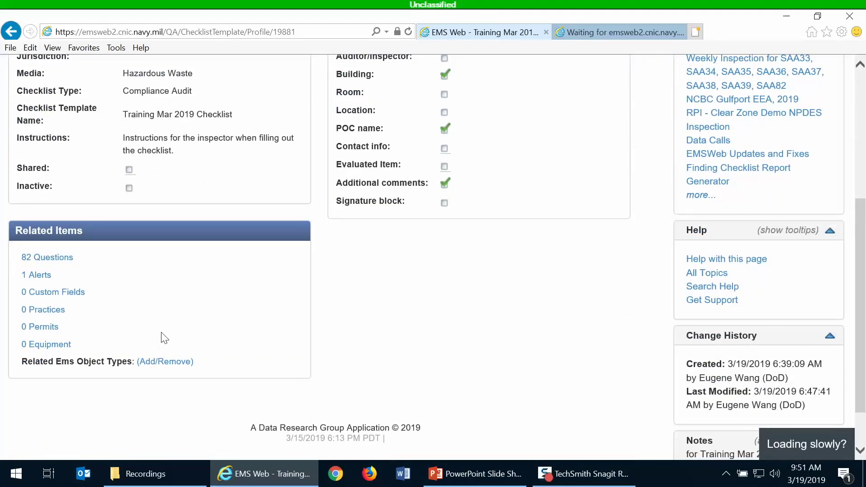
pyautogui.click(59, 296)
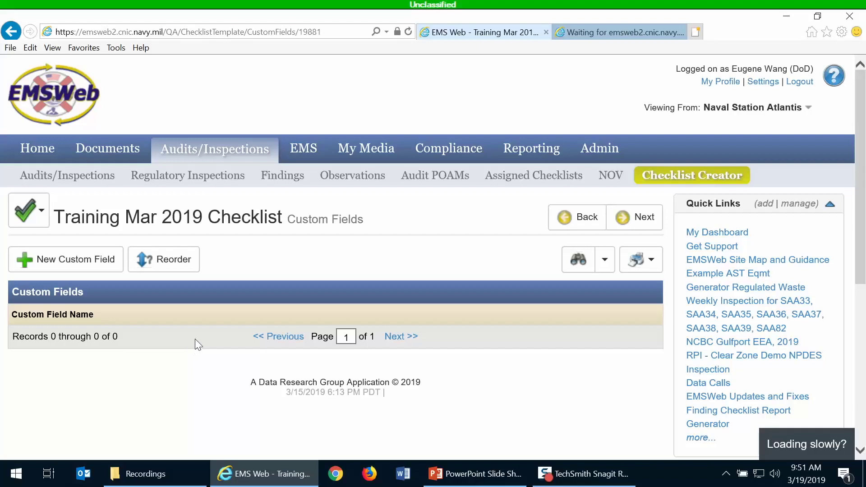
# Add and save a new custom field named "What was the weather like?"
pyautogui.click(61, 269)
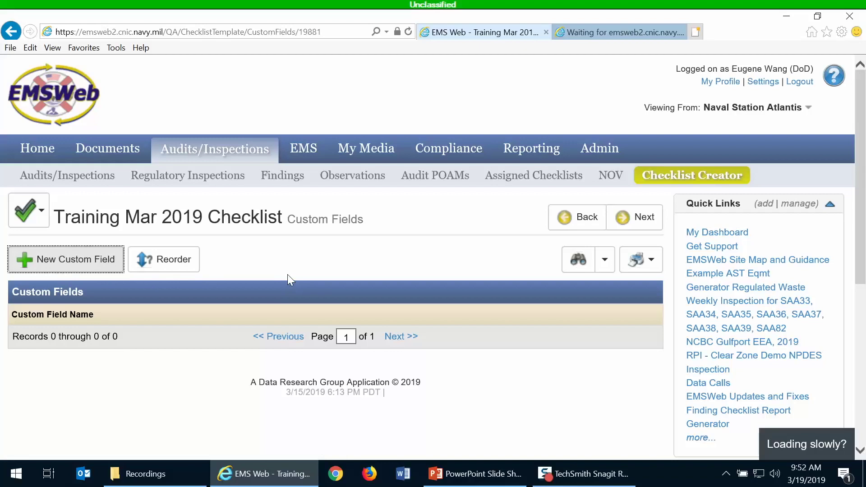
pyautogui.click(95, 263)
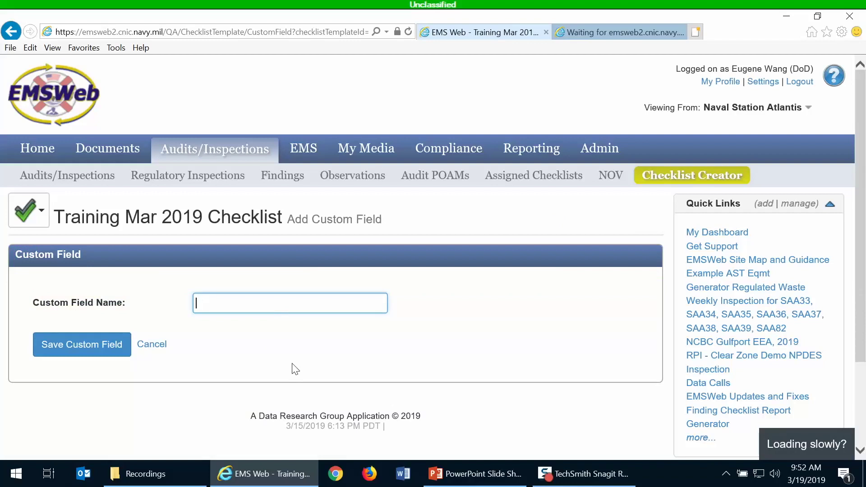
pyautogui.write('What was the weather')
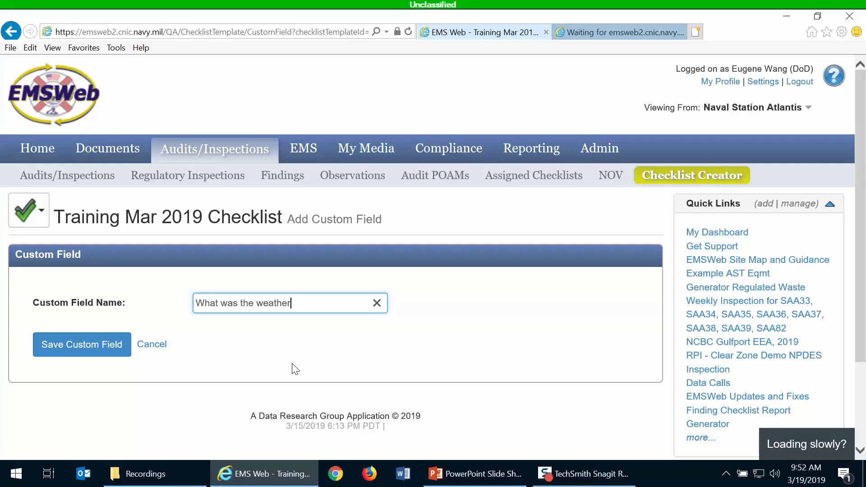
pyautogui.write(' like?')
pyautogui.click(85, 339)
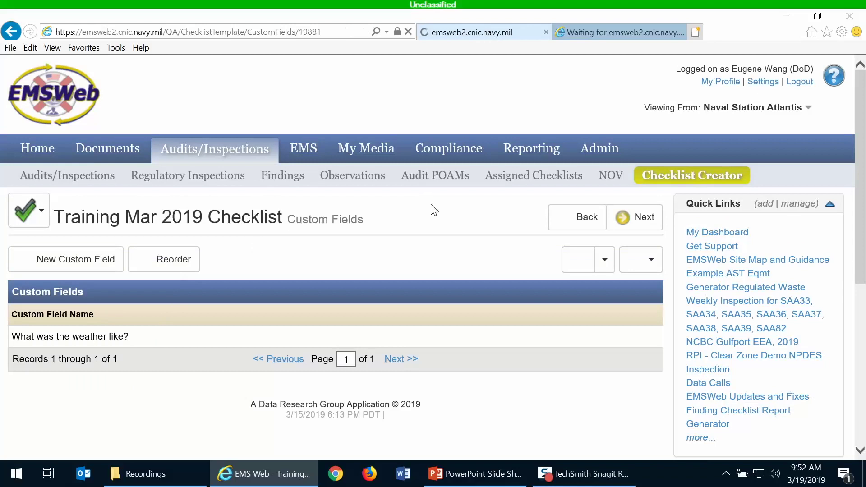
# Continue past the alerts page, finish the template setup and check the related items on its profile
pyautogui.click(642, 219)
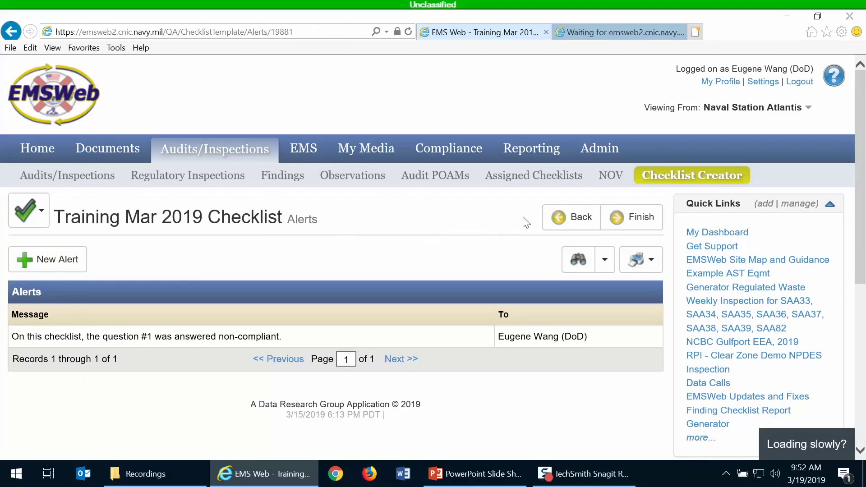
pyautogui.click(633, 220)
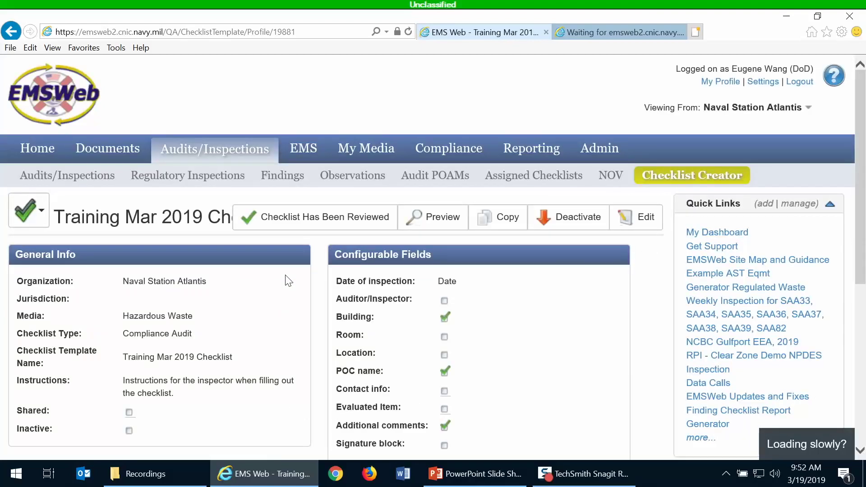
pyautogui.scroll(-4, 298, 286)
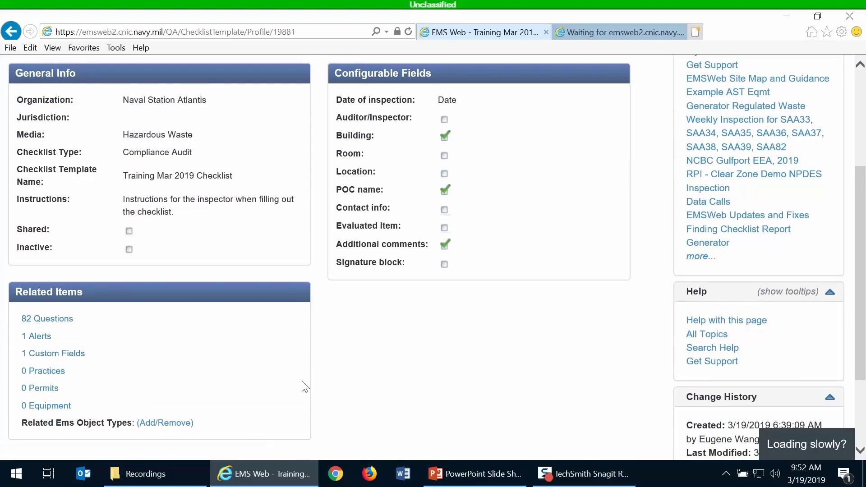
pyautogui.scroll(3, 483, 354)
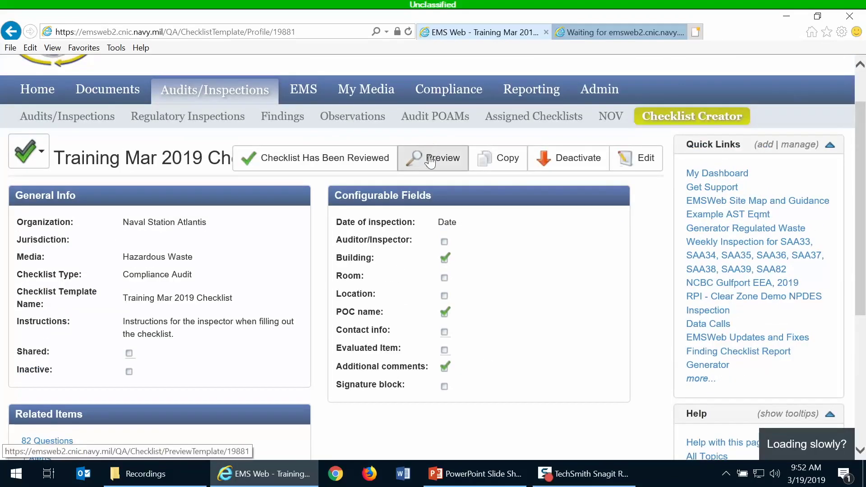
# Preview the checklist template and examine its inspection info, weather custom field, additional comments, inspector instructions and first question
pyautogui.click(430, 160)
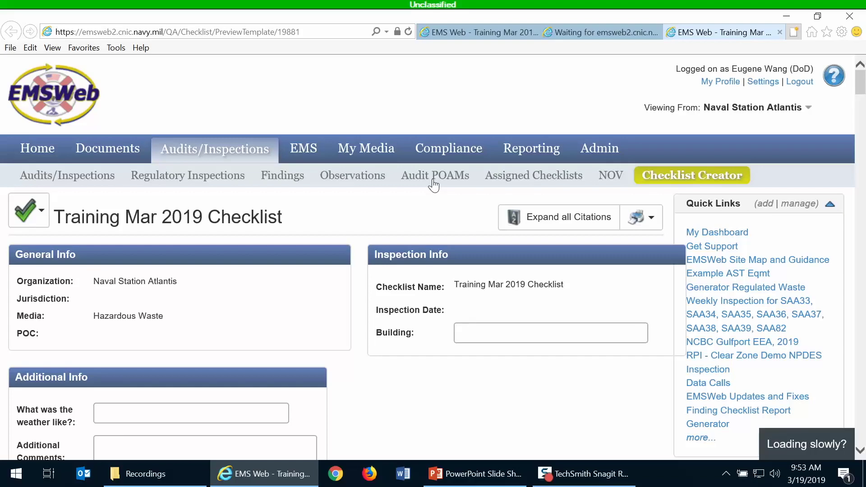
pyautogui.scroll(-3, 352, 284)
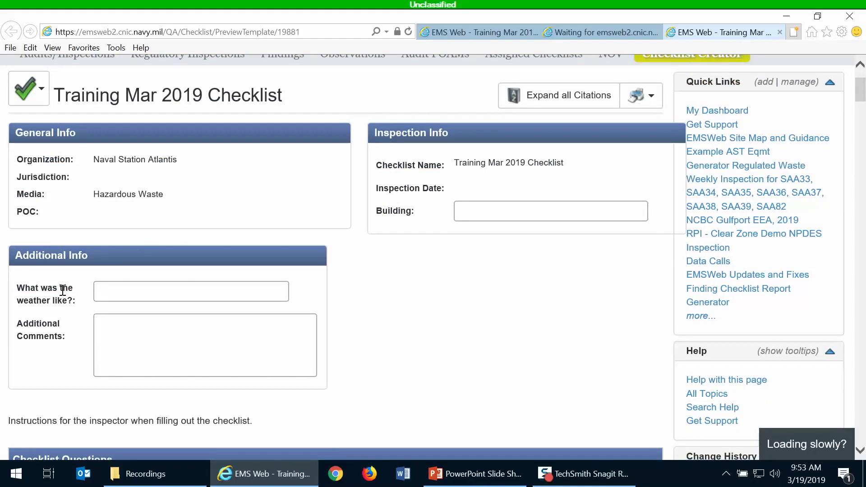
pyautogui.moveTo(17, 286); pyautogui.dragTo(87, 310)
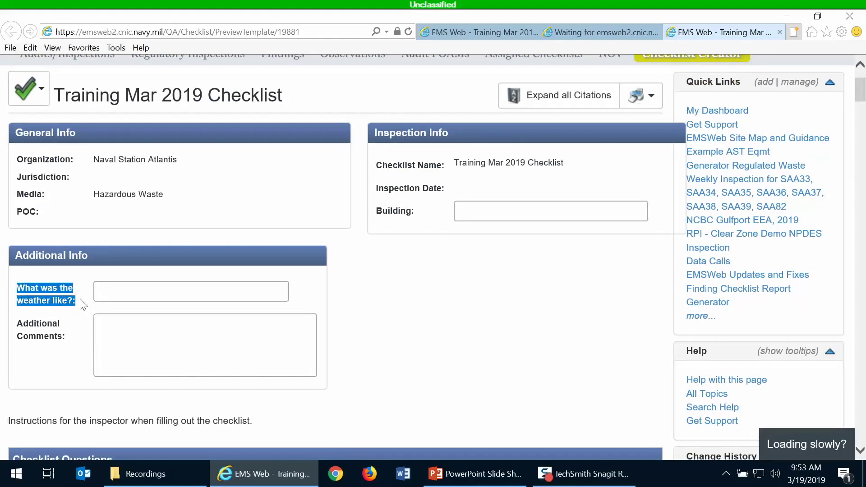
pyautogui.click(28, 324)
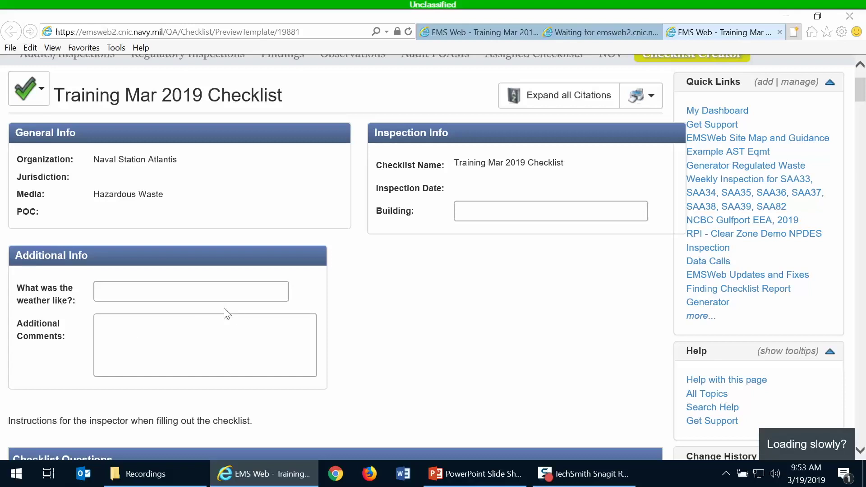
pyautogui.scroll(-1, 216, 308)
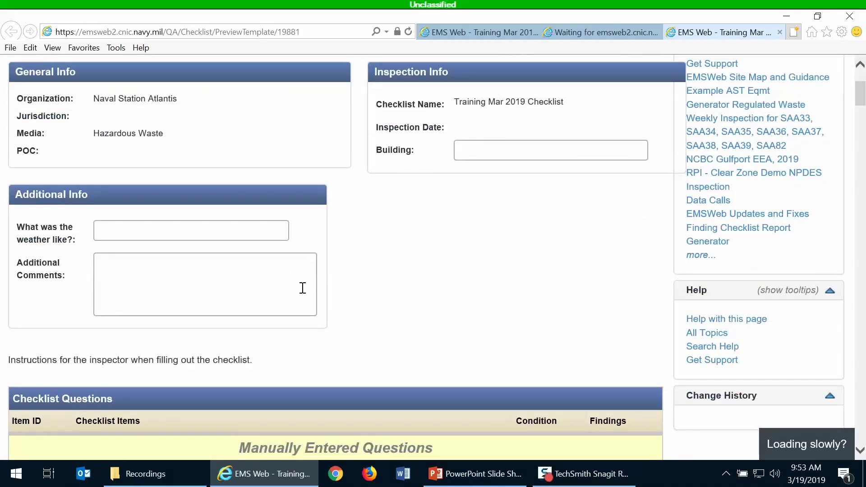
pyautogui.scroll(1, 269, 301)
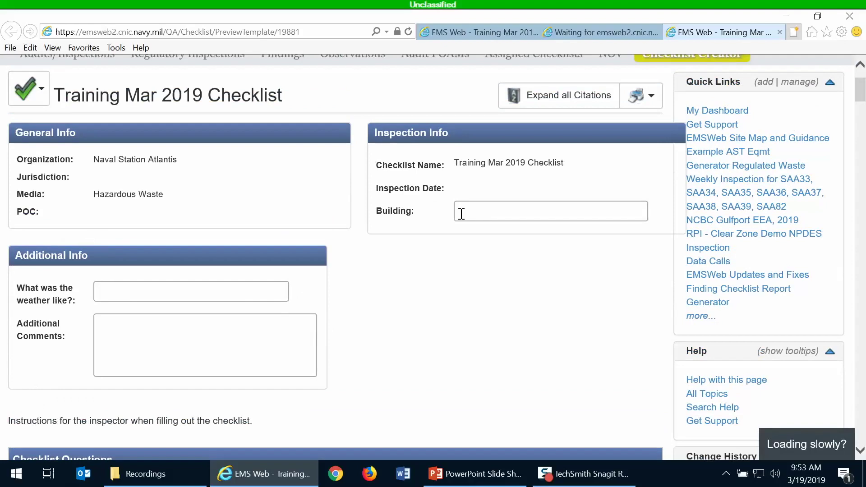
pyautogui.scroll(-2, 478, 232)
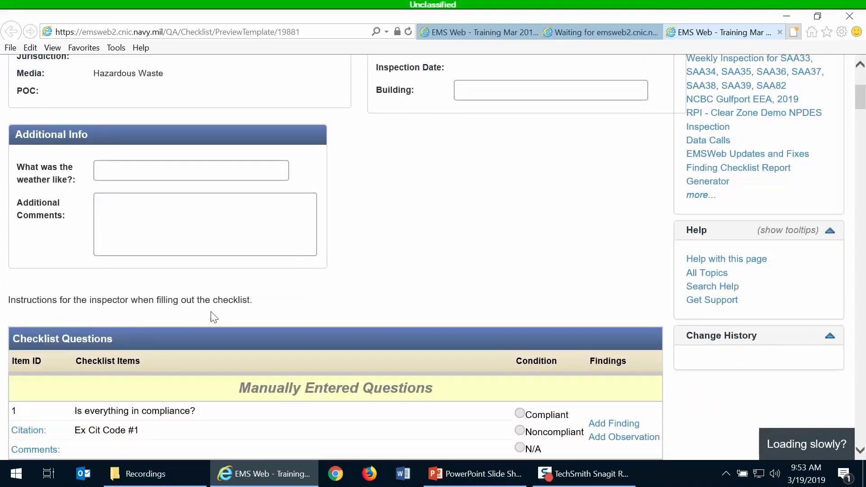
# Examine the inspector instructions, the manually entered question and the citation of ListBuilder question HW.123.1.US in the template preview
pyautogui.moveTo(256, 304); pyautogui.dragTo(29, 313)
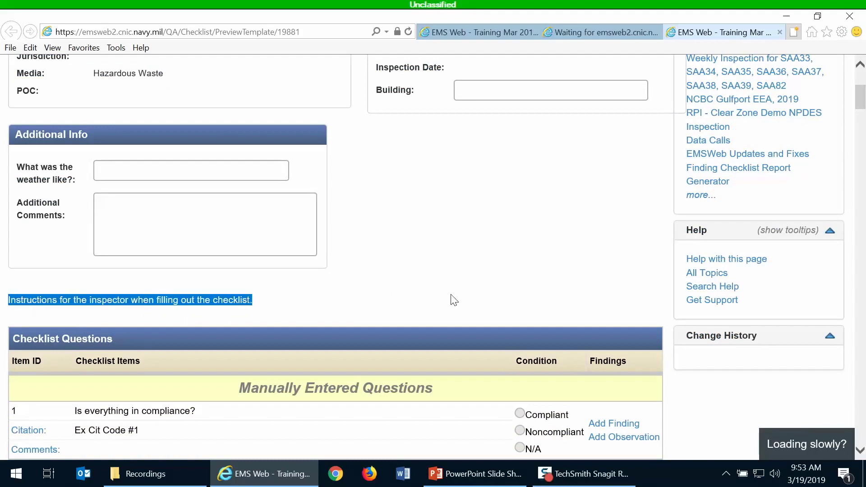
pyautogui.scroll(1, 453, 299)
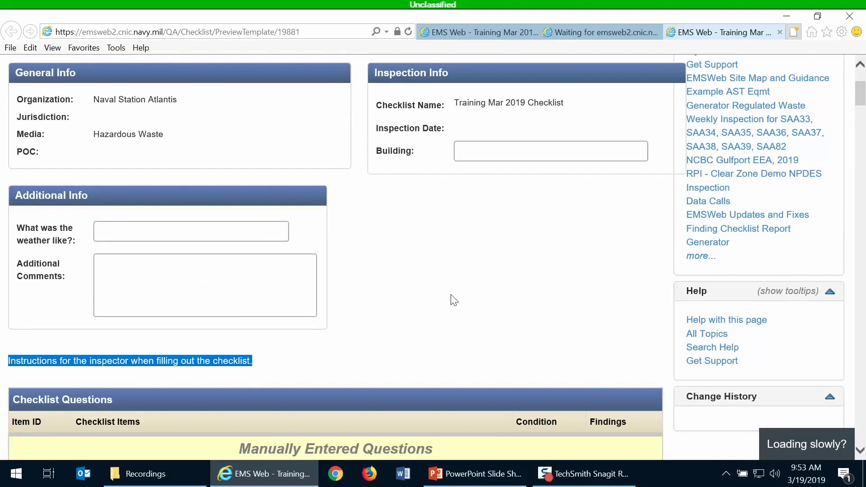
pyautogui.scroll(-5, 453, 300)
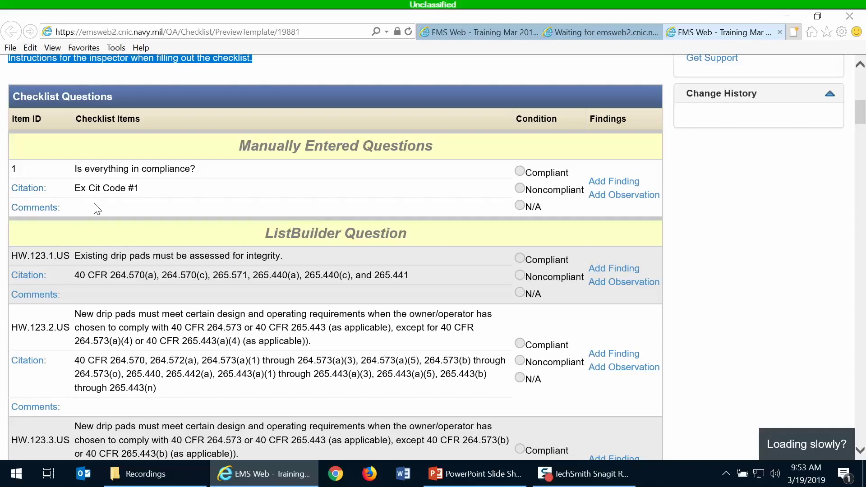
pyautogui.scroll(-1, 96, 209)
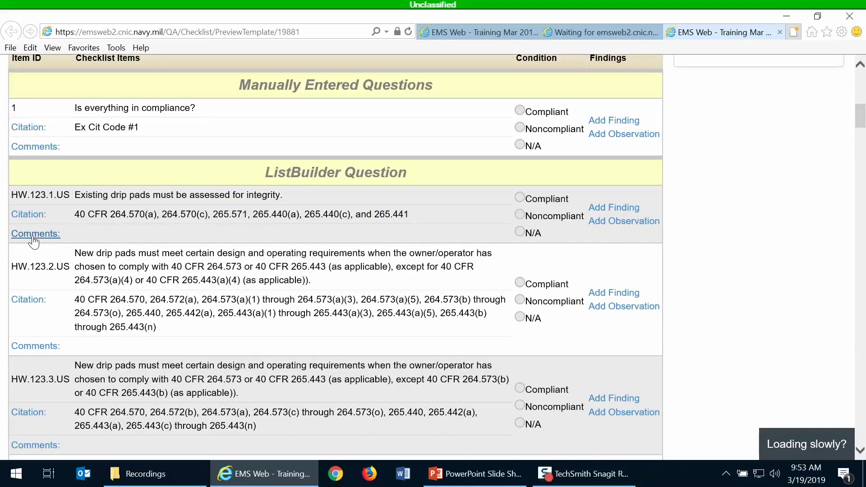
pyautogui.click(34, 242)
pyautogui.scroll(2, 291, 255)
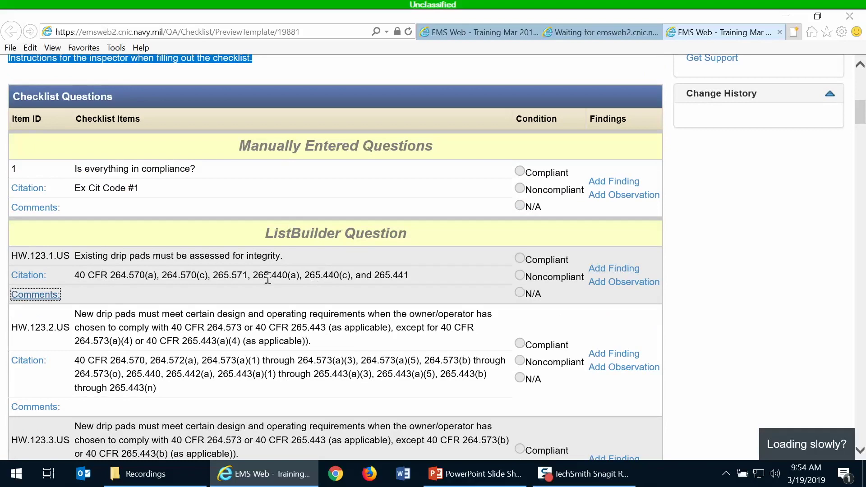
pyautogui.moveTo(75, 275); pyautogui.dragTo(414, 280)
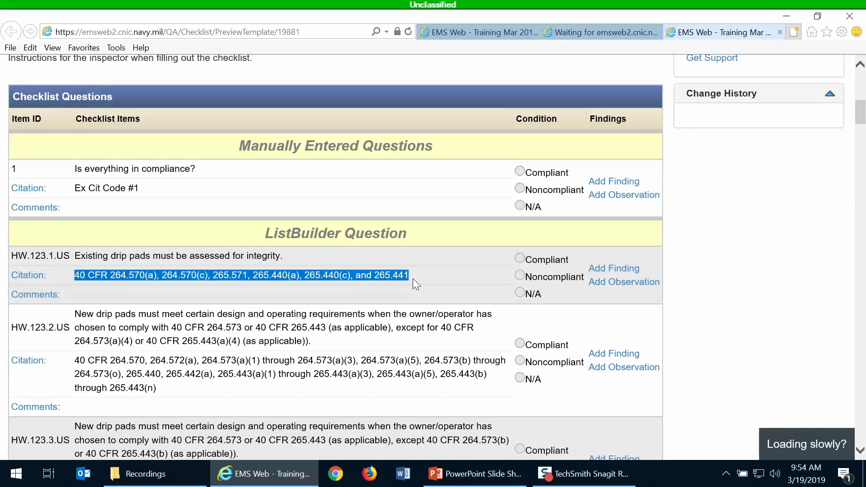
pyautogui.click(130, 281)
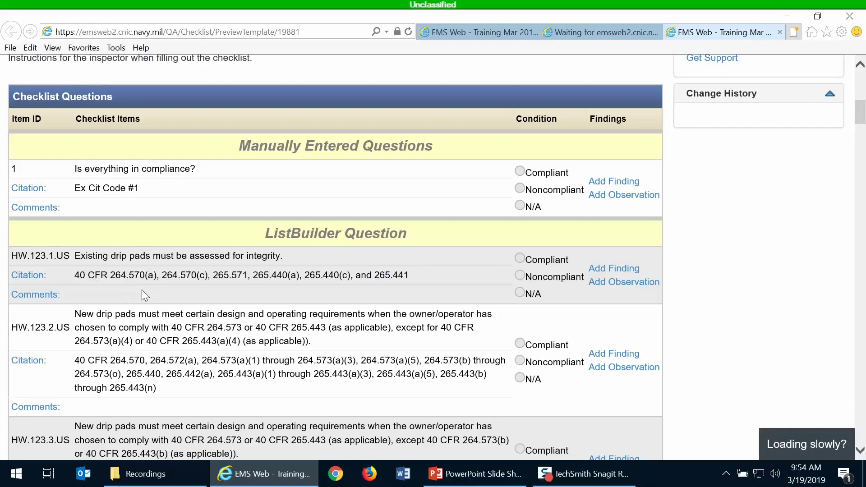
# Expand the full citation text of question HW.123.1.US, read through its notes, collapse it and return to the preview's header
pyautogui.click(28, 276)
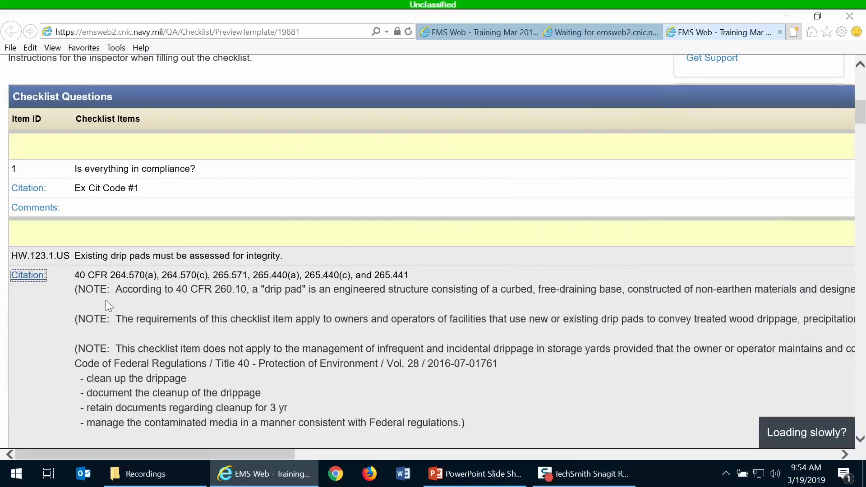
pyautogui.scroll(-3, 106, 299)
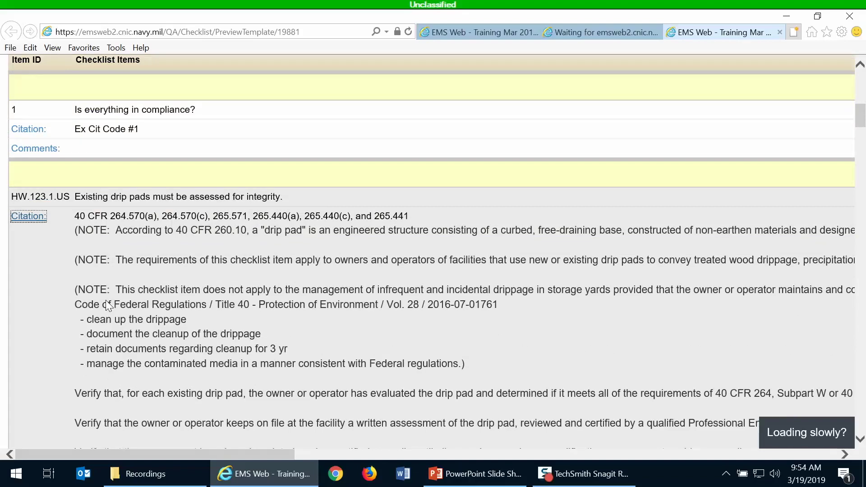
pyautogui.scroll(-1, 106, 300)
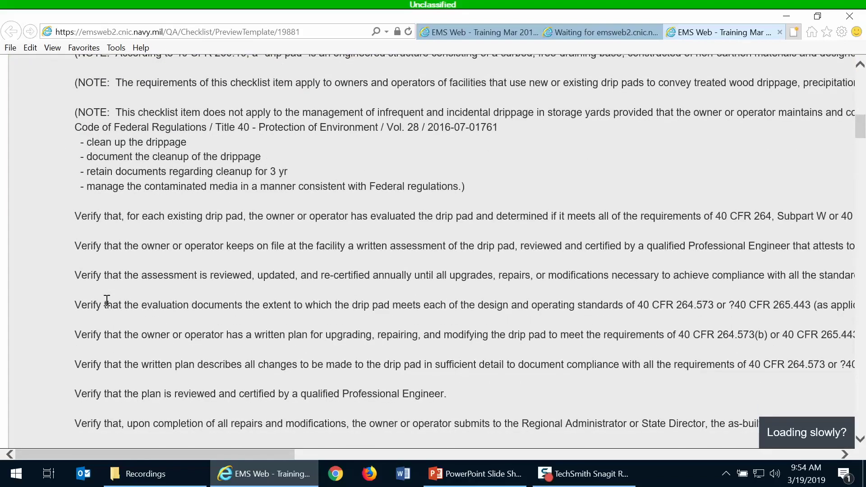
pyautogui.scroll(-1, 107, 300)
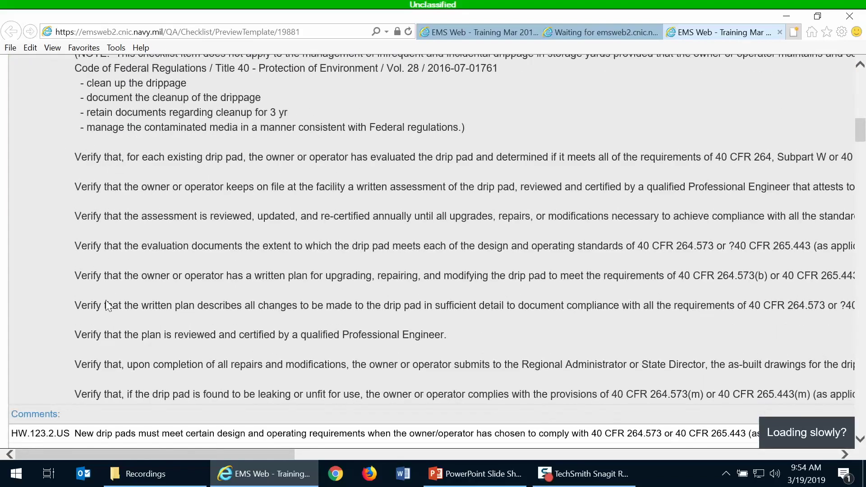
pyautogui.scroll(1, 106, 301)
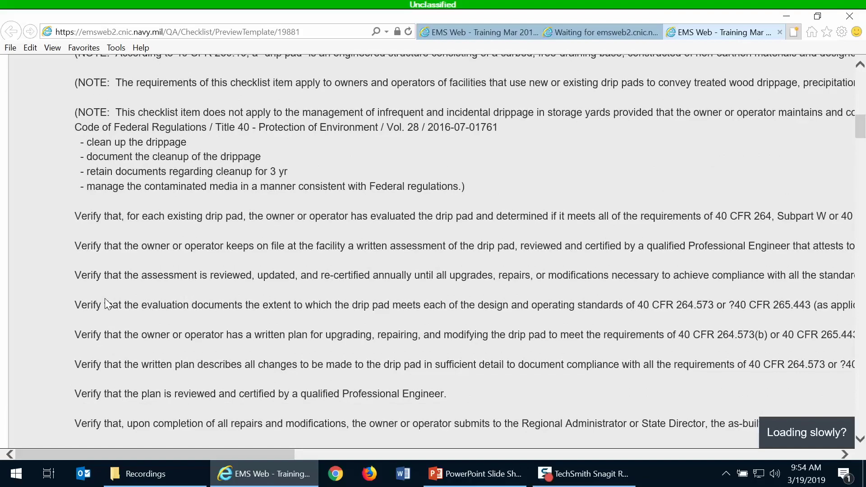
pyautogui.scroll(1, 105, 298)
pyautogui.scroll(1, 105, 299)
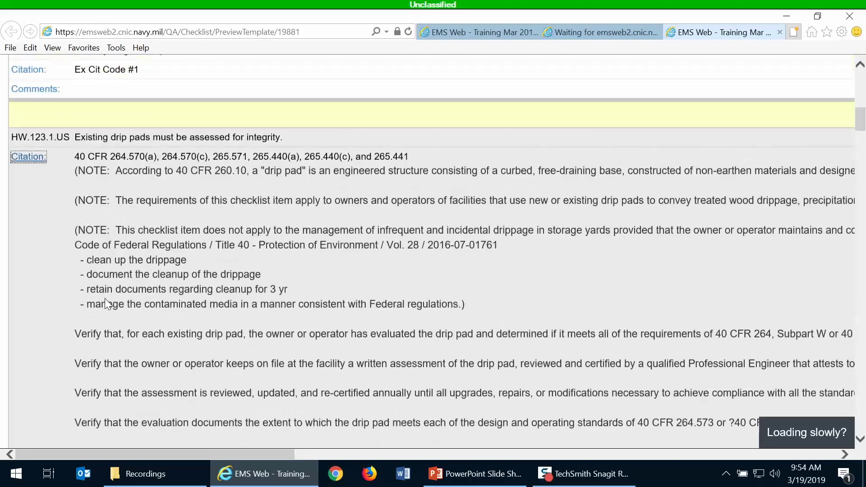
pyautogui.click(27, 157)
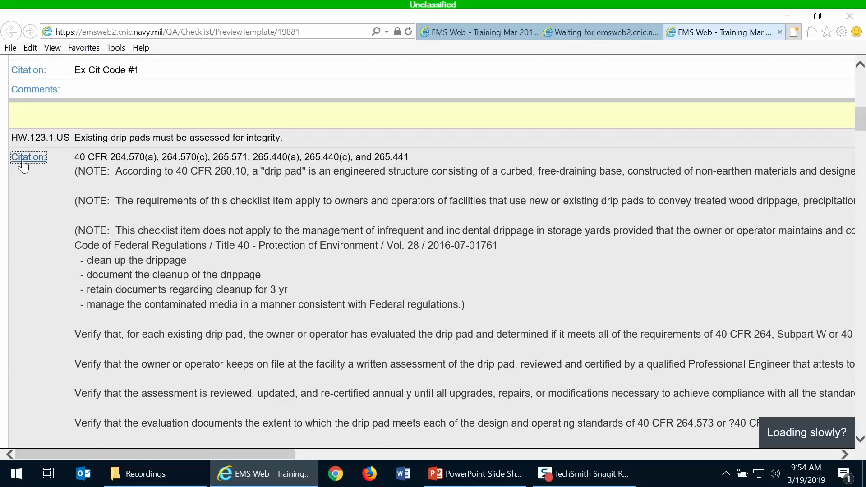
pyautogui.scroll(5, 350, 276)
pyautogui.scroll(4, 351, 276)
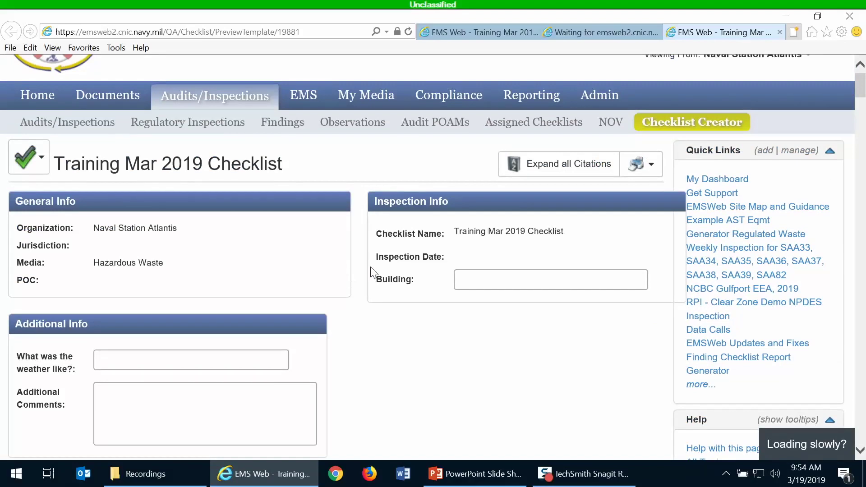
# Open the print setup for the report with all citation text, look through the available printers and cancel printing
pyautogui.click(650, 178)
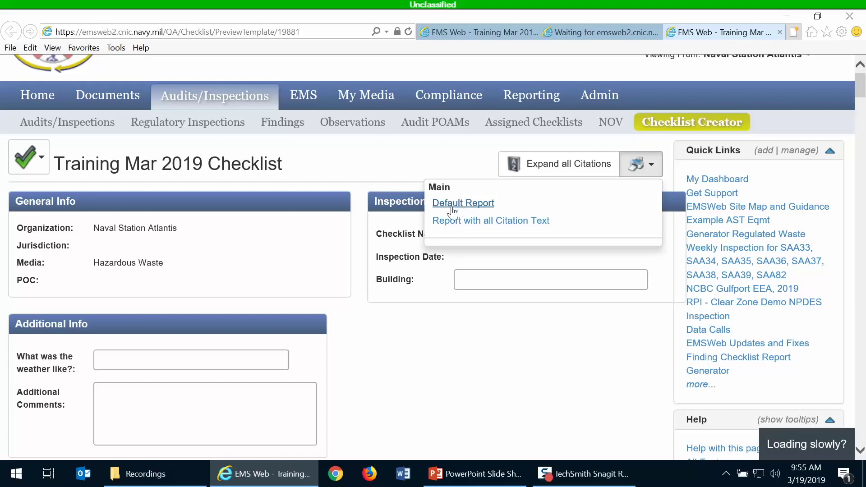
pyautogui.click(496, 222)
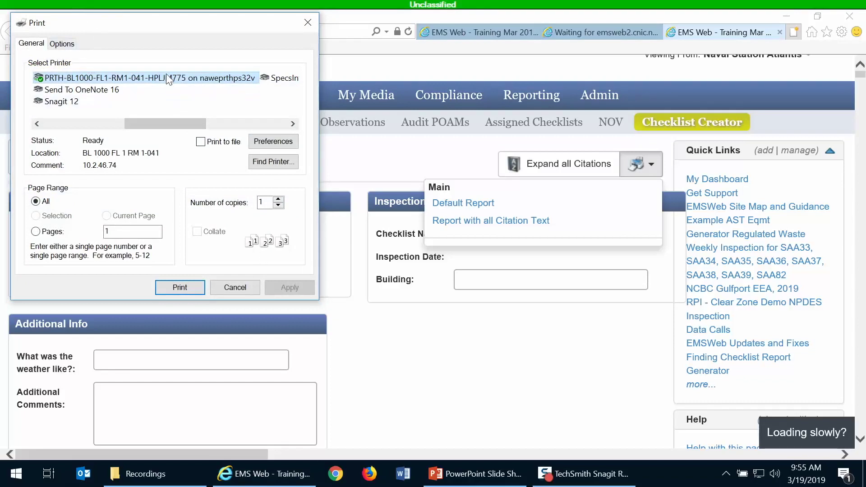
pyautogui.moveTo(183, 122); pyautogui.dragTo(88, 137)
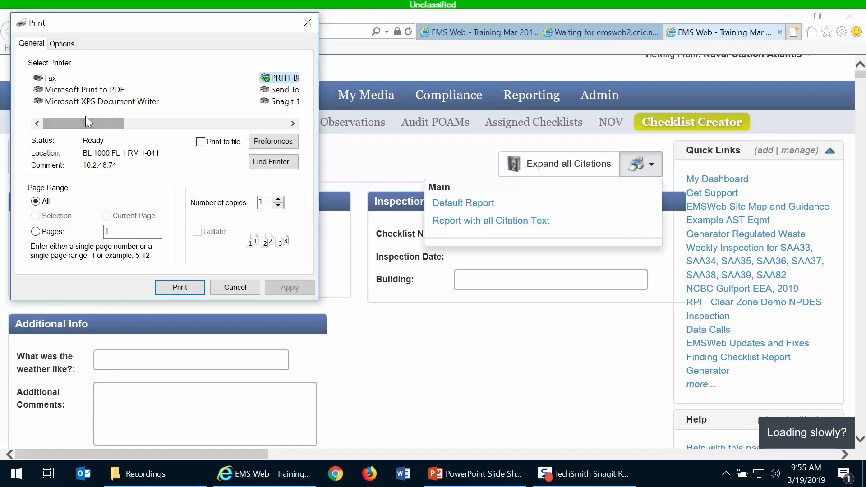
pyautogui.click(234, 290)
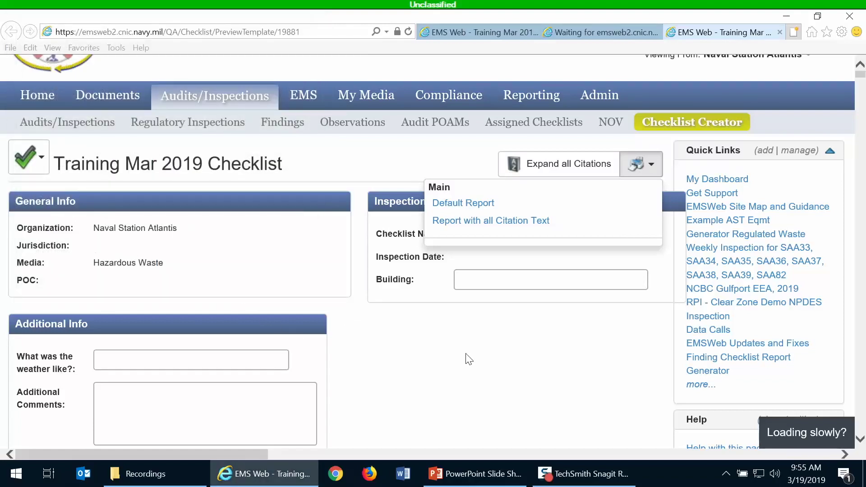
# Expand all citations in the checklist preview and look over the questions with their full text
pyautogui.click(533, 170)
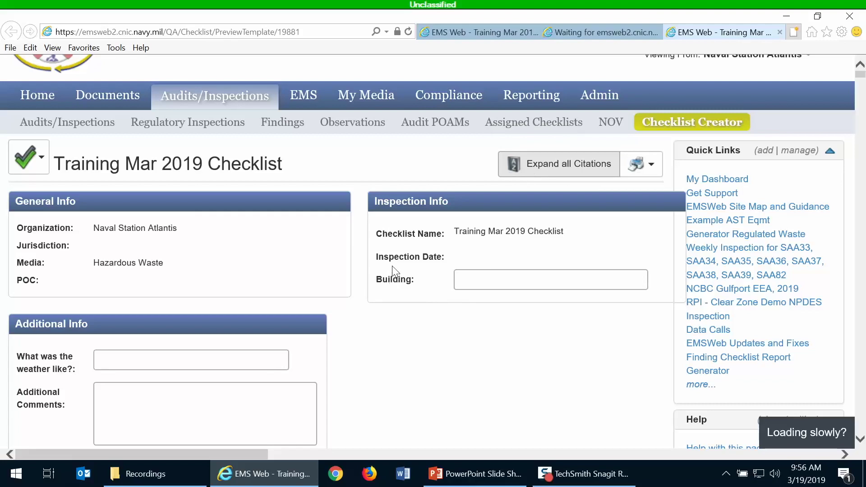
pyautogui.scroll(-6, 395, 269)
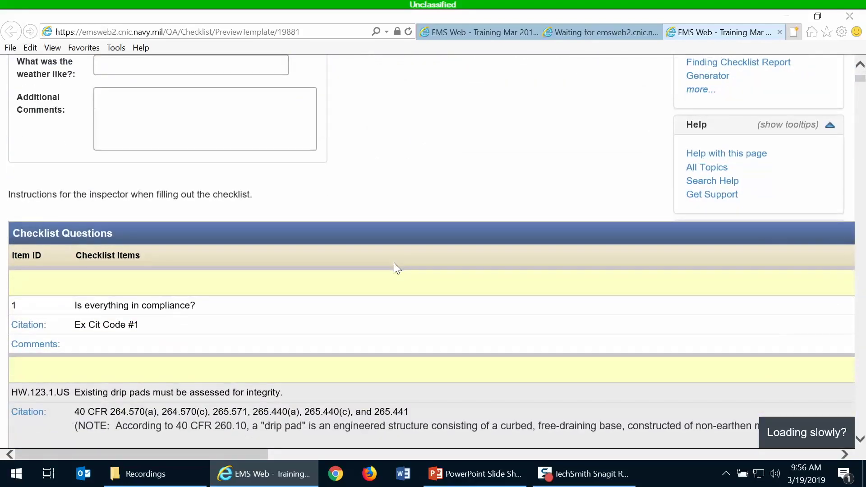
pyautogui.scroll(6, 395, 269)
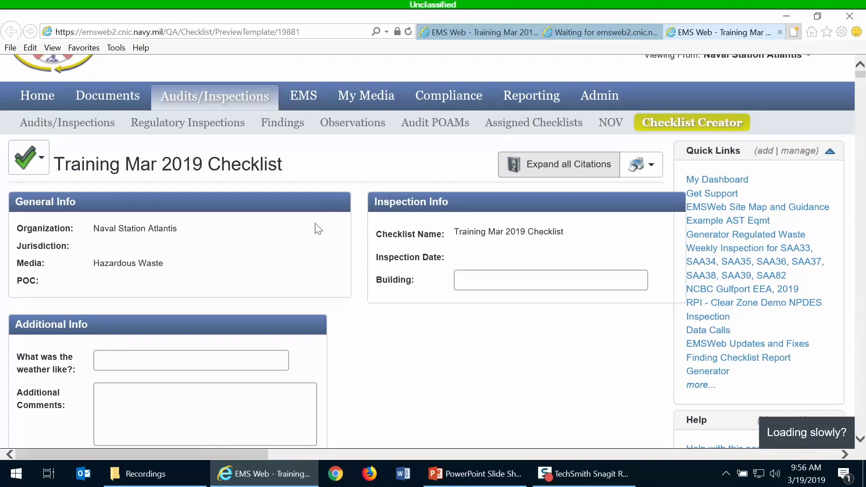
# Return to the Training Mar 2019 Checklist template's profile and open its questions from the related items
pyautogui.click(573, 30)
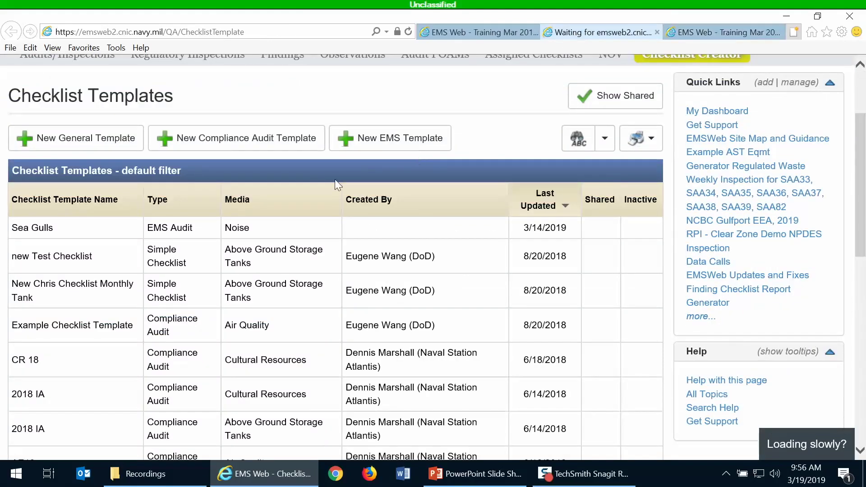
pyautogui.scroll(1, 464, 233)
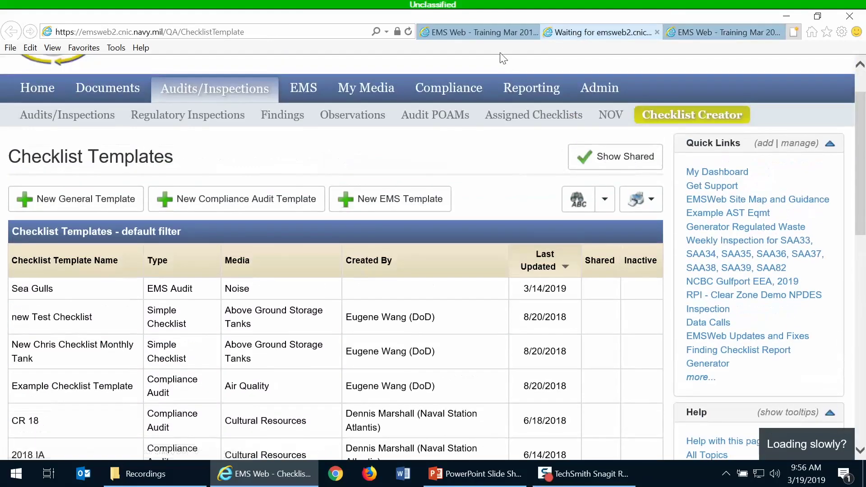
pyautogui.click(502, 28)
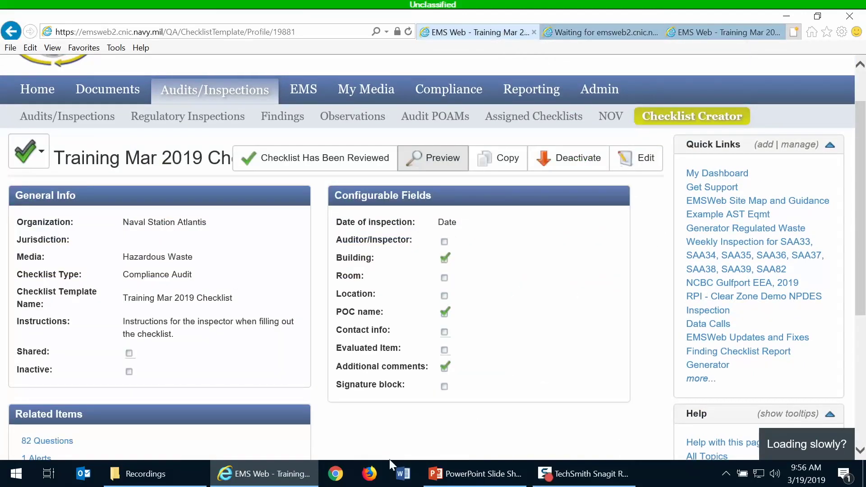
pyautogui.scroll(1, 548, 259)
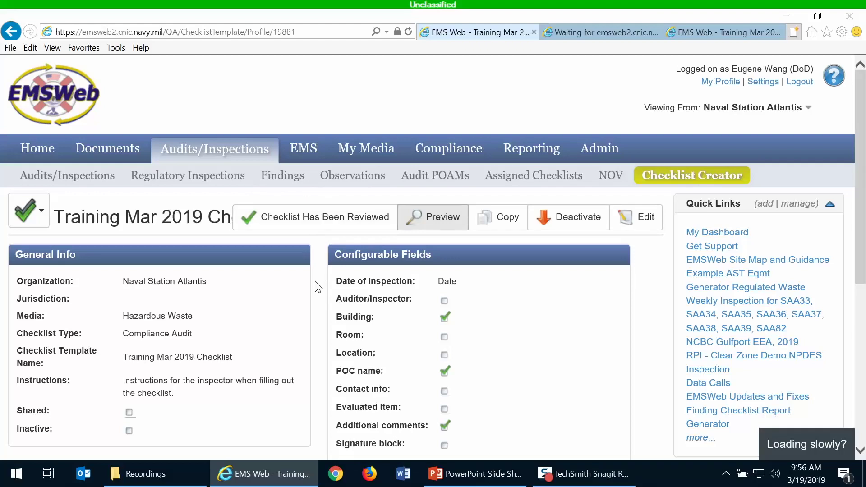
pyautogui.scroll(-1, 317, 287)
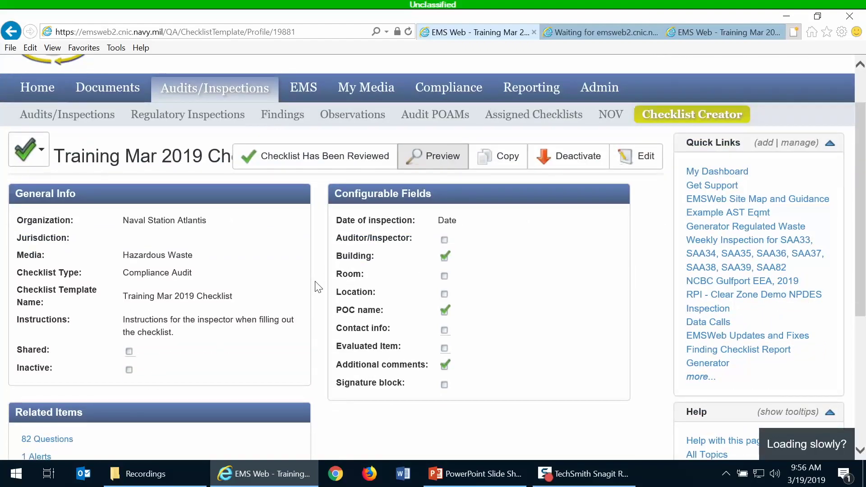
pyautogui.scroll(-3, 317, 287)
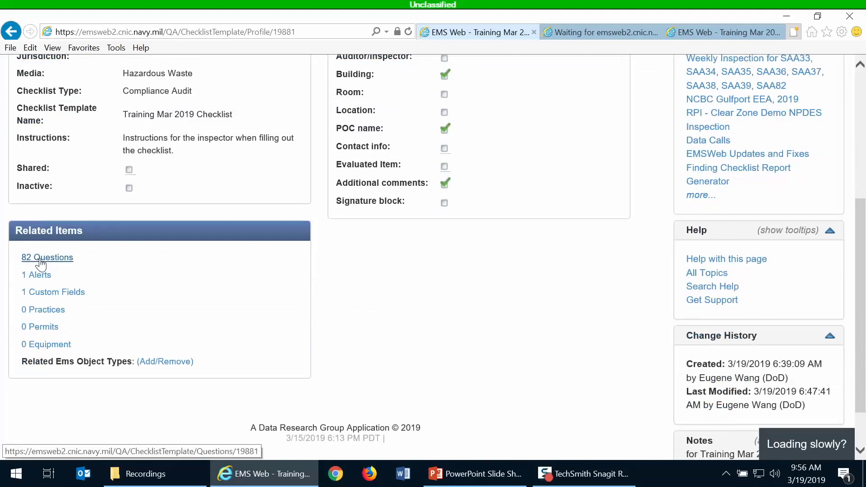
pyautogui.click(40, 259)
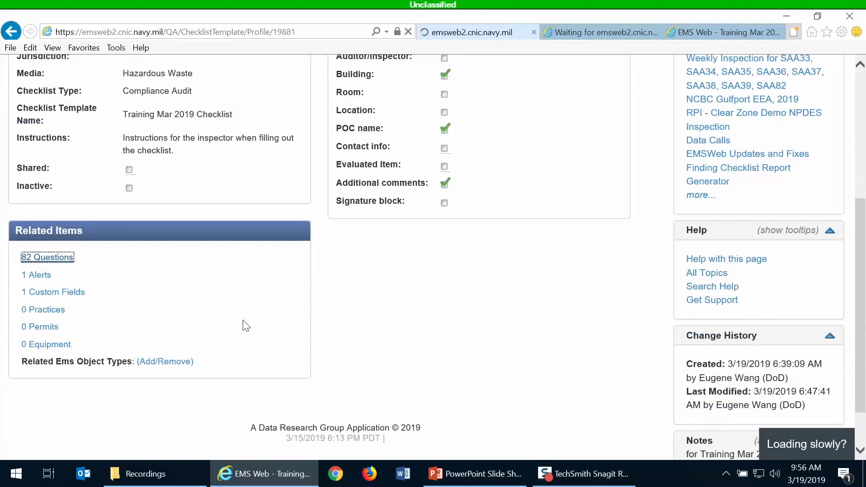
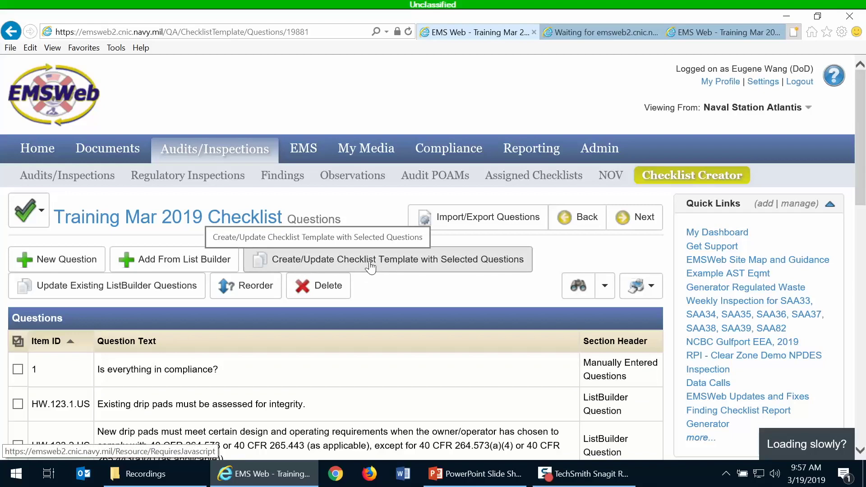
# Select questions HW.123.1.US, HW.123.2.US and HW.123.3.US, and clear the selection again
pyautogui.scroll(-3, 371, 267)
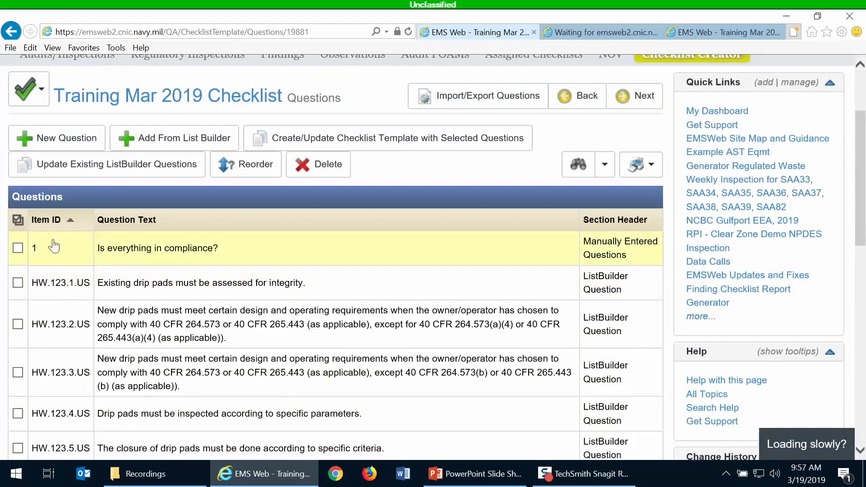
pyautogui.click(18, 324)
pyautogui.click(17, 283)
pyautogui.click(18, 373)
pyautogui.scroll(1, 442, 288)
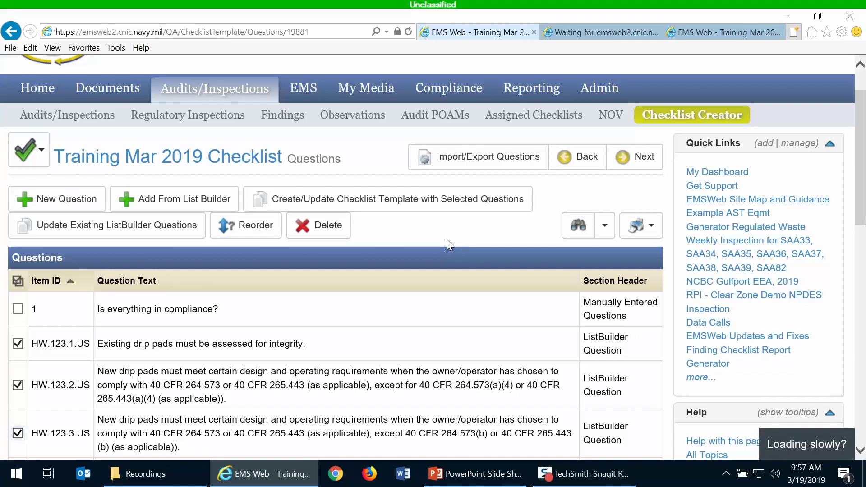
pyautogui.click(17, 344)
pyautogui.click(18, 384)
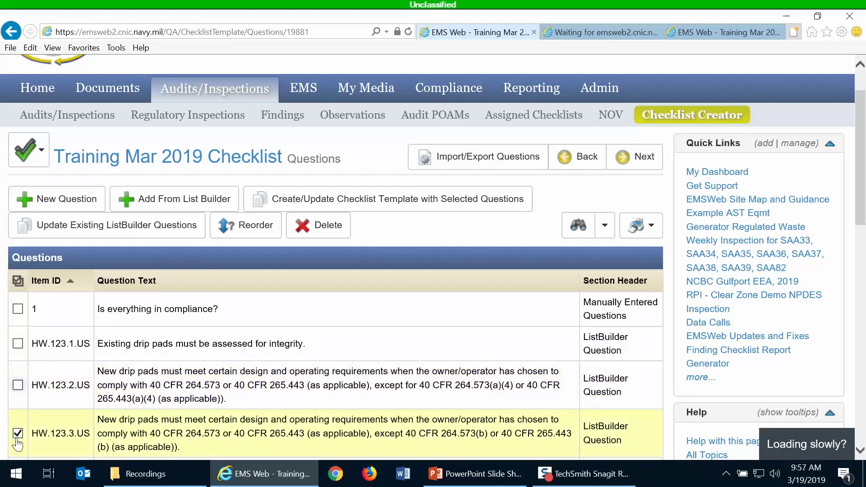
pyautogui.click(18, 434)
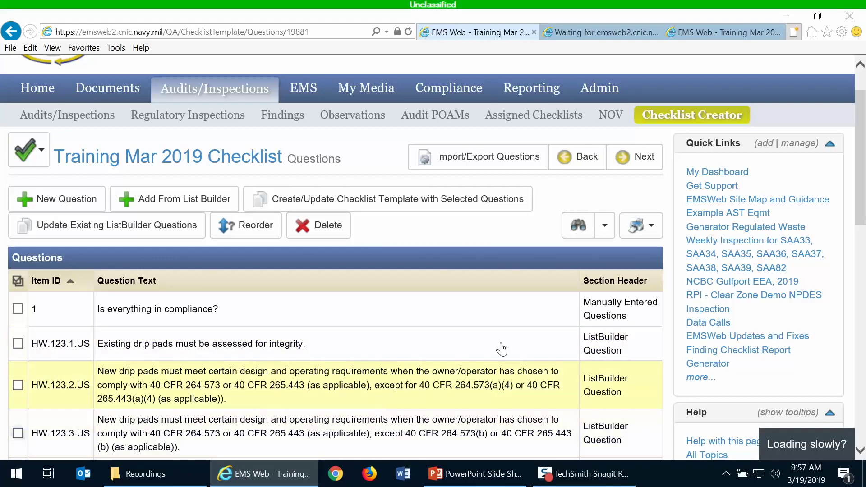
# Open the import/export page for the checklist questions and review its export, edit and upload instructions
pyautogui.click(485, 168)
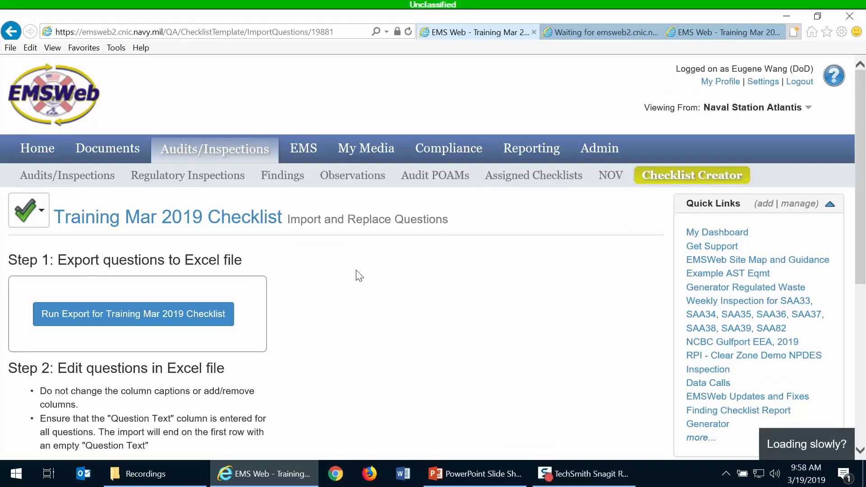
pyautogui.scroll(-5, 379, 274)
pyautogui.scroll(1, 379, 275)
pyautogui.scroll(1, 379, 276)
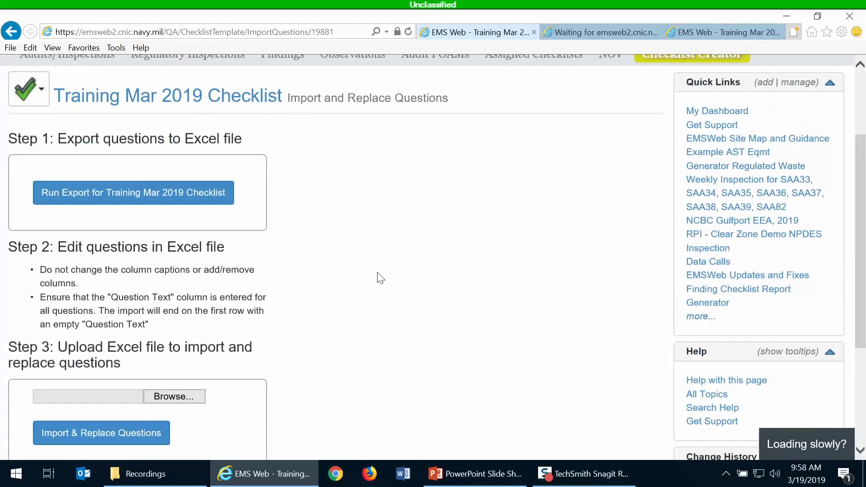
pyautogui.scroll(1, 379, 276)
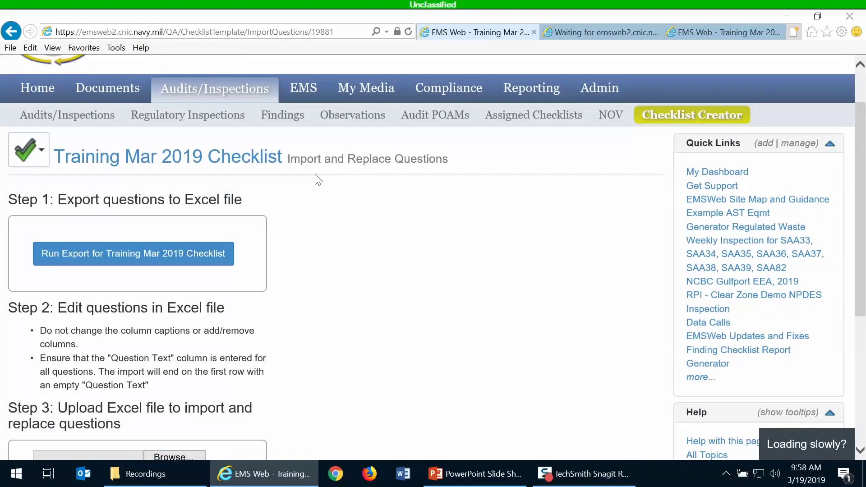
pyautogui.scroll(-1, 320, 195)
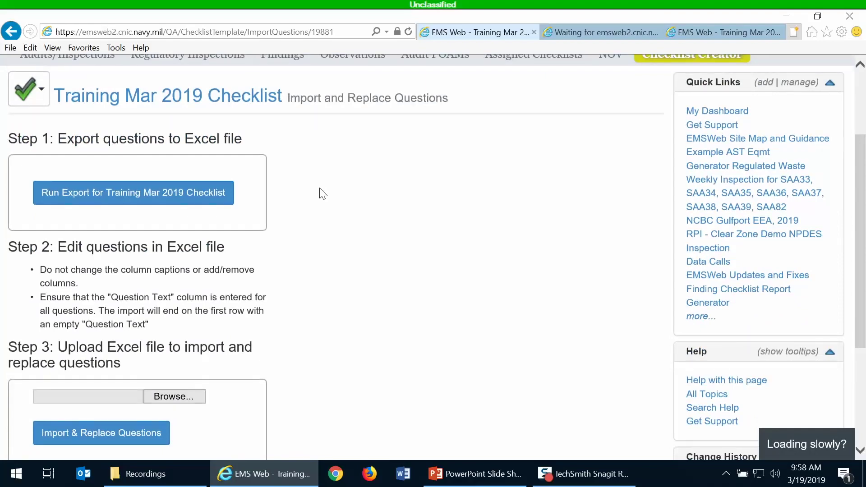
pyautogui.scroll(-1, 321, 194)
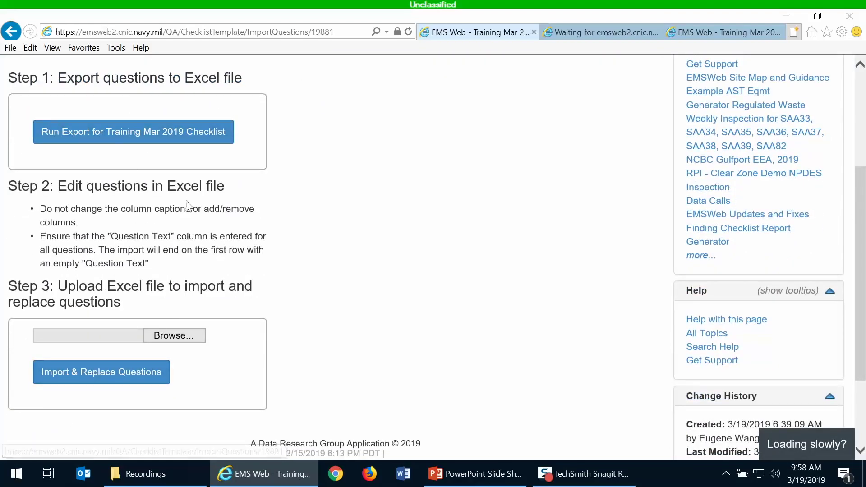
# Export the Training Mar 2019 Checklist questions to Excel and save the file as ChecklistQuestionsExportTrainging in the Sample Documents folder
pyautogui.click(137, 140)
pyautogui.click(121, 131)
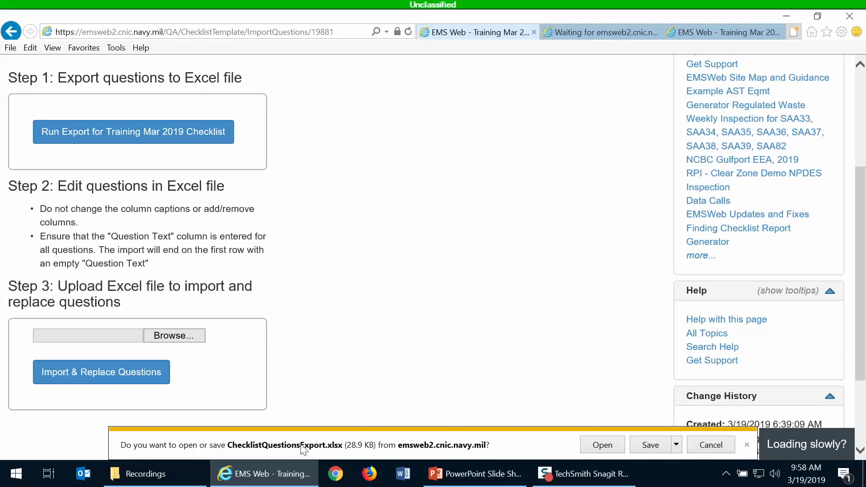
pyautogui.click(676, 447)
pyautogui.click(692, 432)
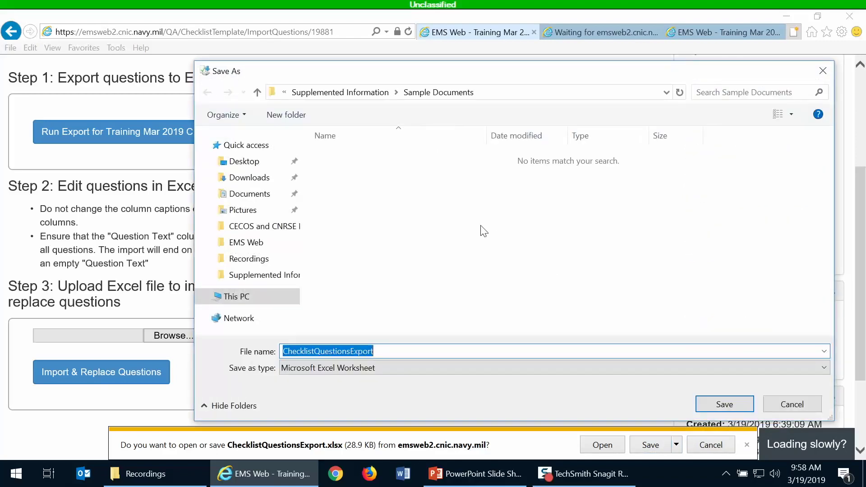
pyautogui.click(385, 353)
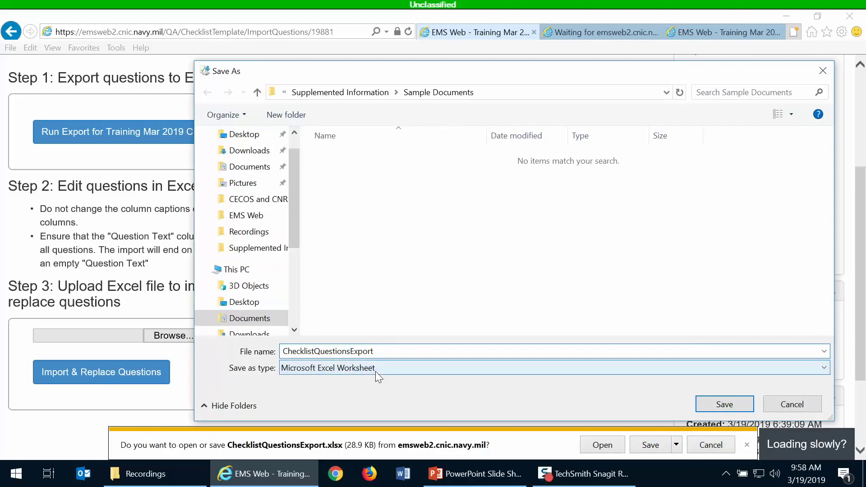
pyautogui.write('Trainging')
pyautogui.click(725, 404)
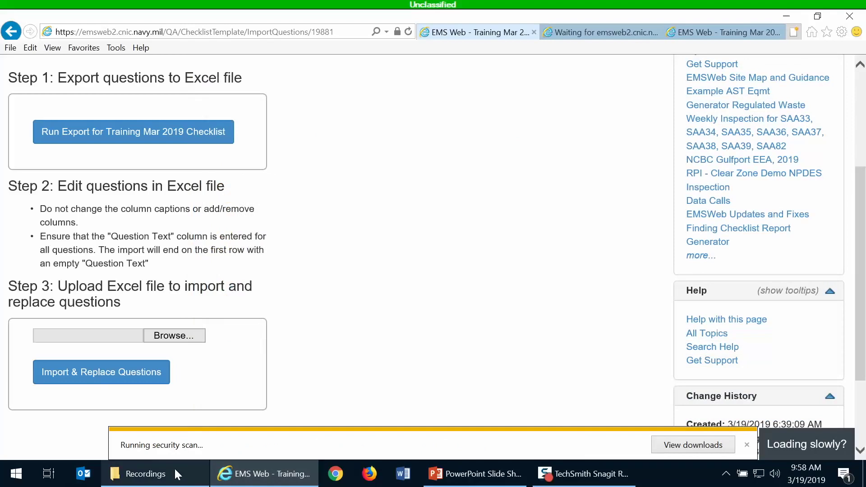
# Open the exported ChecklistQuestionsExportTrainging workbook in Excel from its download folder, maximize it and look over the columns
pyautogui.moveTo(175, 471)
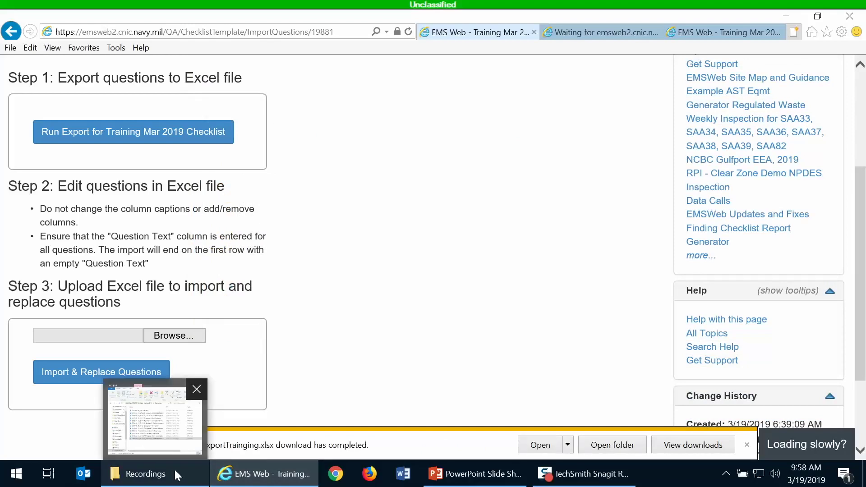
pyautogui.click(598, 446)
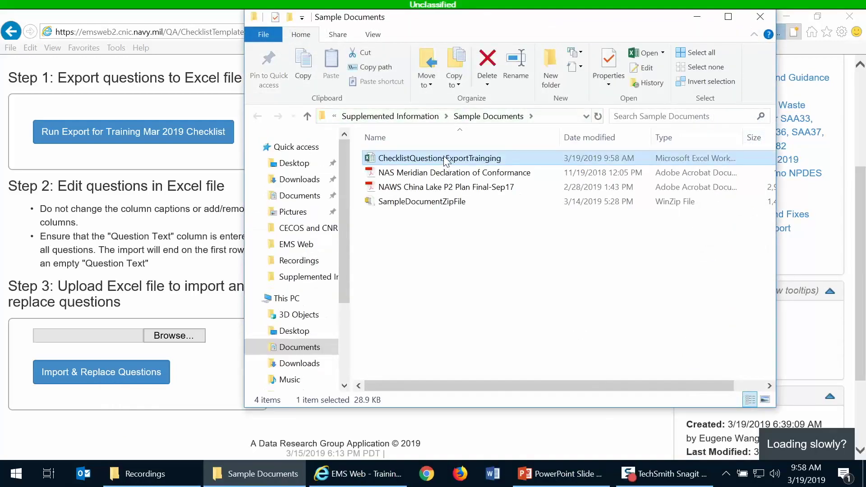
pyautogui.doubleClick(445, 159)
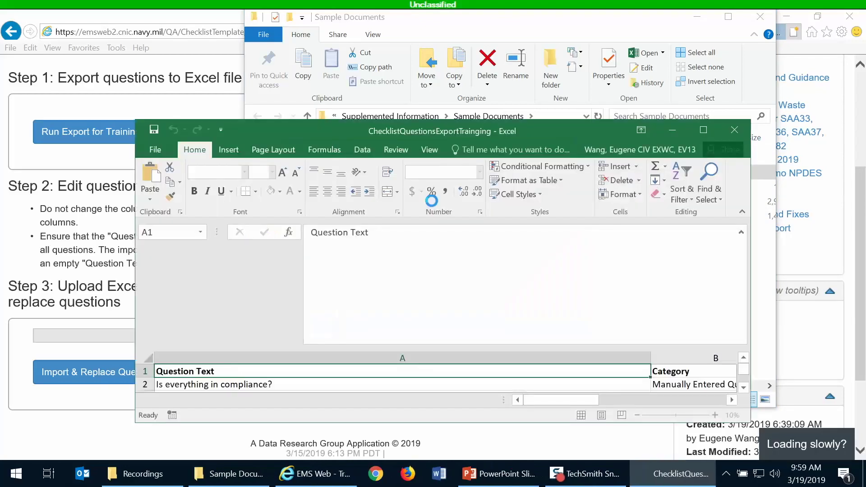
pyautogui.click(704, 133)
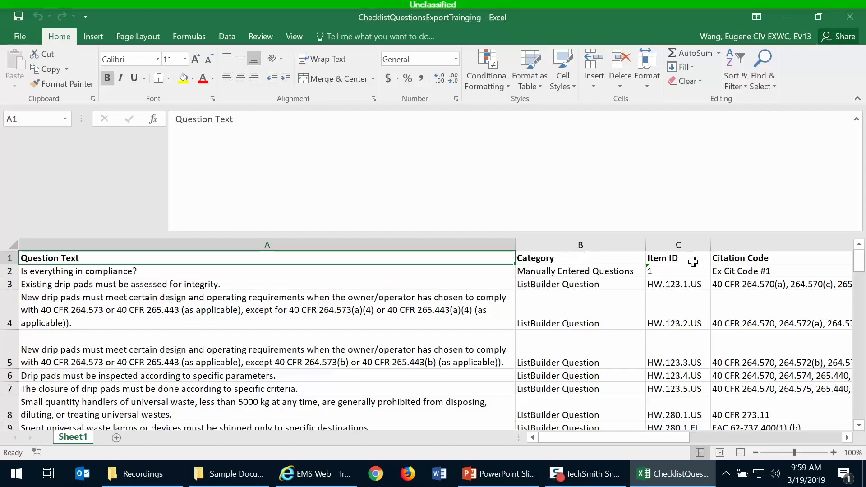
pyautogui.moveTo(670, 435); pyautogui.dragTo(649, 426)
pyautogui.click(575, 287)
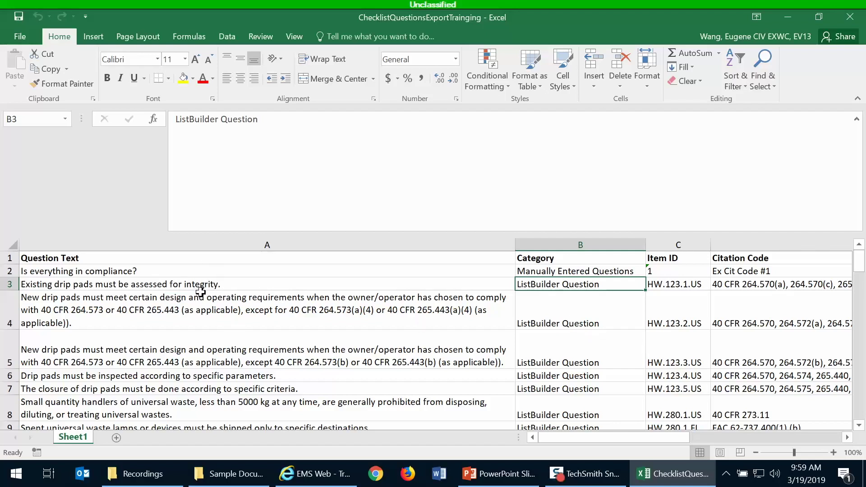
# Reword the manually entered question in cell A2 as "Are you sure everything is in compliance? Updated question."
pyautogui.click(137, 273)
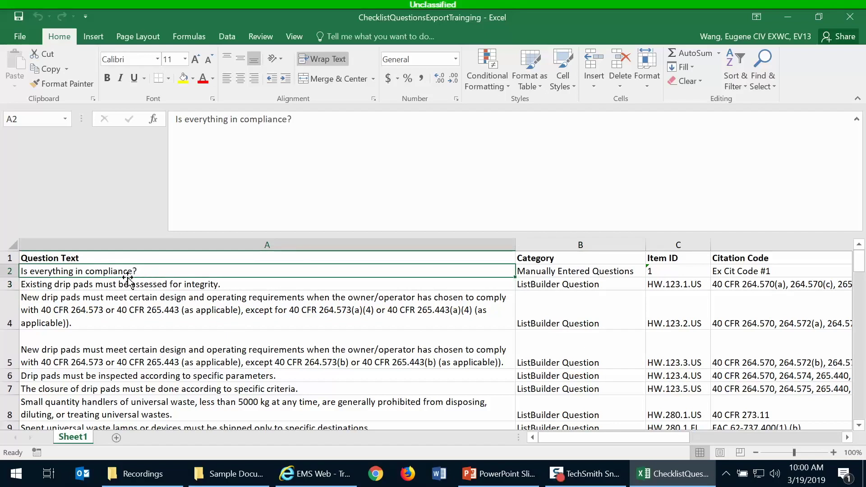
pyautogui.doubleClick(32, 272)
pyautogui.press('BackSpace')
pyautogui.press('BackSpace')
pyautogui.press('BackSpace')
pyautogui.write('Are')
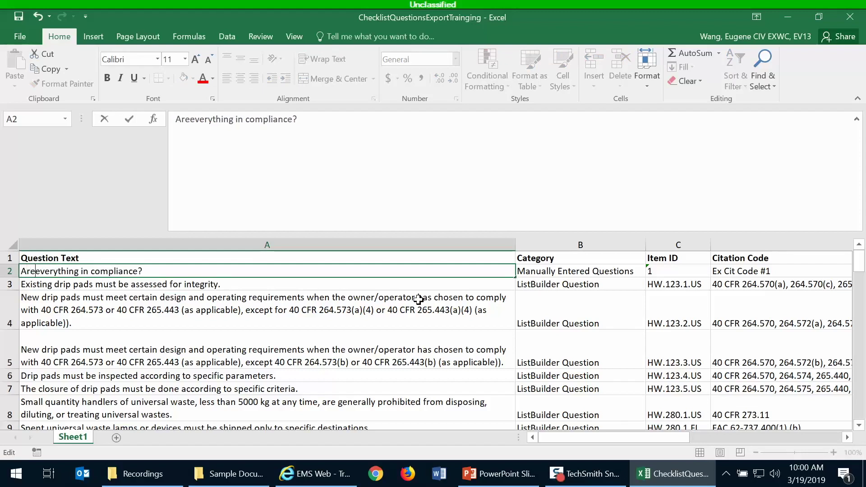
pyautogui.write(' you sure')
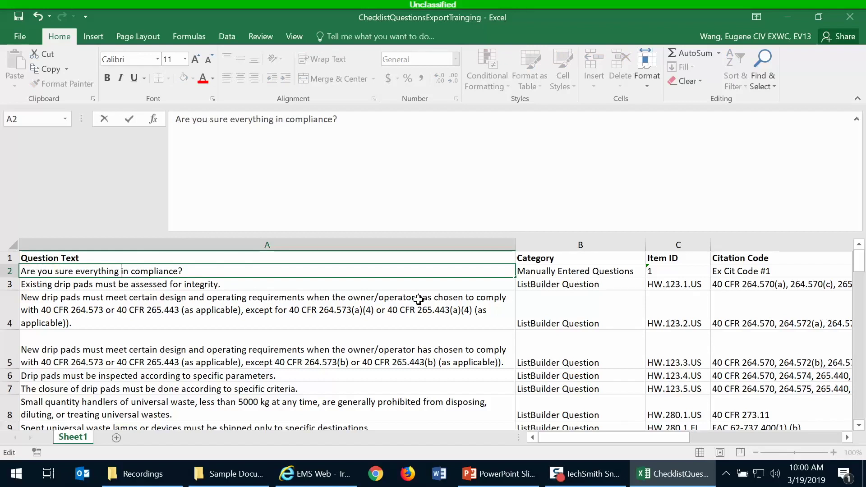
pyautogui.write('is in compliance?  ')
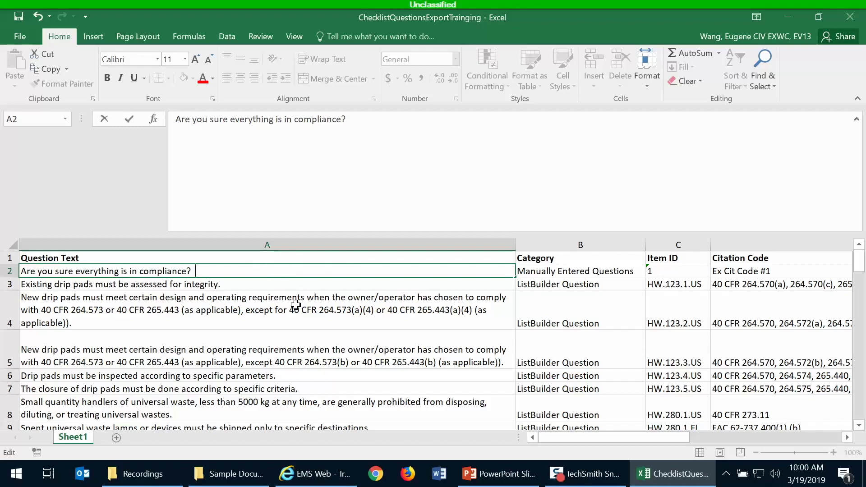
pyautogui.write('Updated question.')
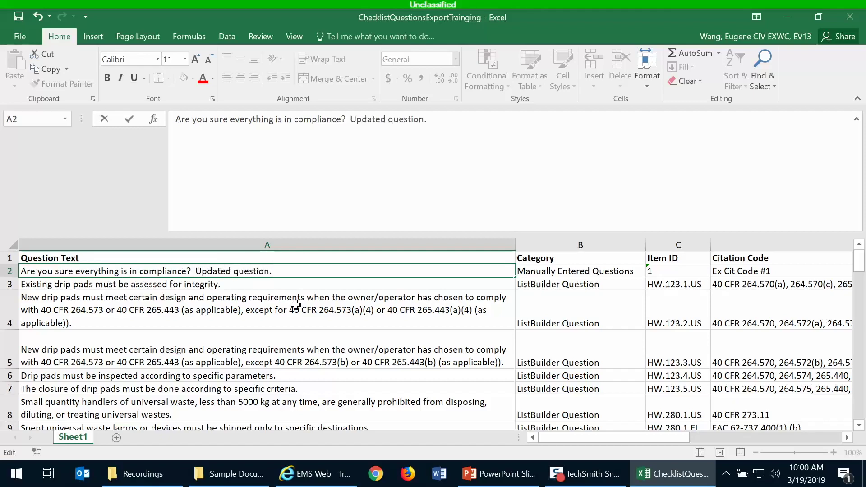
pyautogui.click(412, 300)
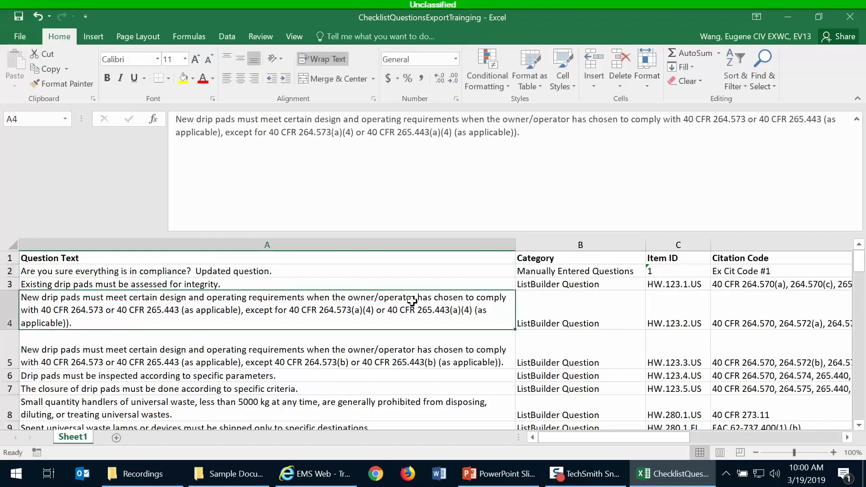
# Look through the remaining question rows and save the workbook
pyautogui.scroll(-7, 411, 301)
pyautogui.scroll(2, 411, 306)
pyautogui.click(18, 17)
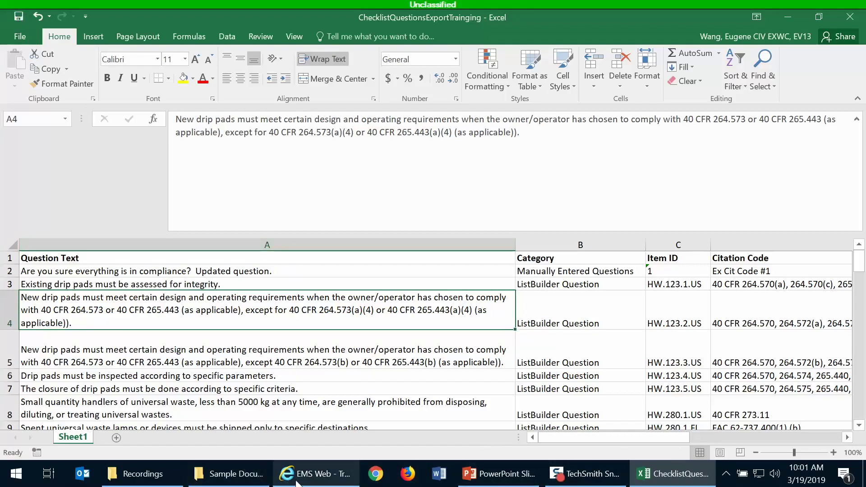
# Switch back to EMSWeb and browse for the upload file in the Sample Documents folder under Supplemented Information
pyautogui.click(316, 473)
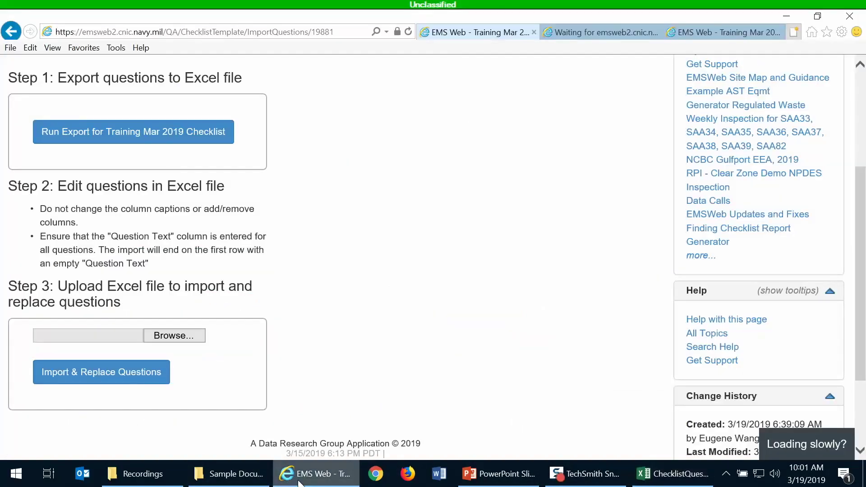
pyautogui.click(165, 336)
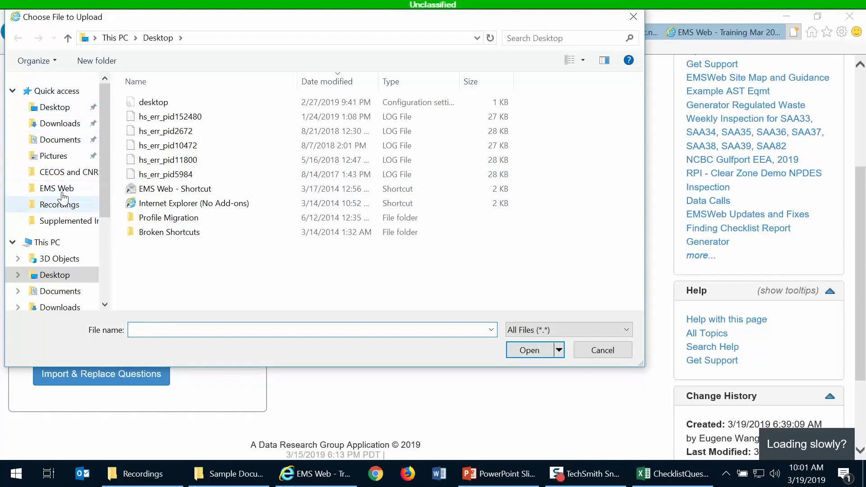
pyautogui.click(69, 223)
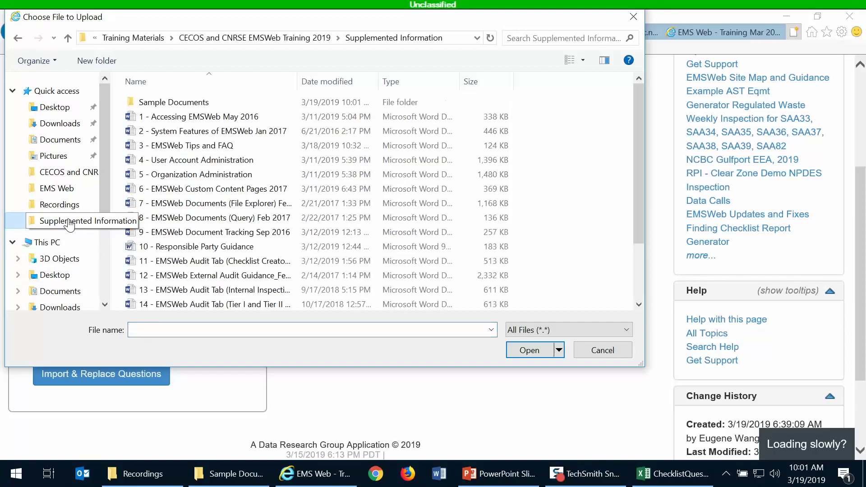
pyautogui.doubleClick(152, 104)
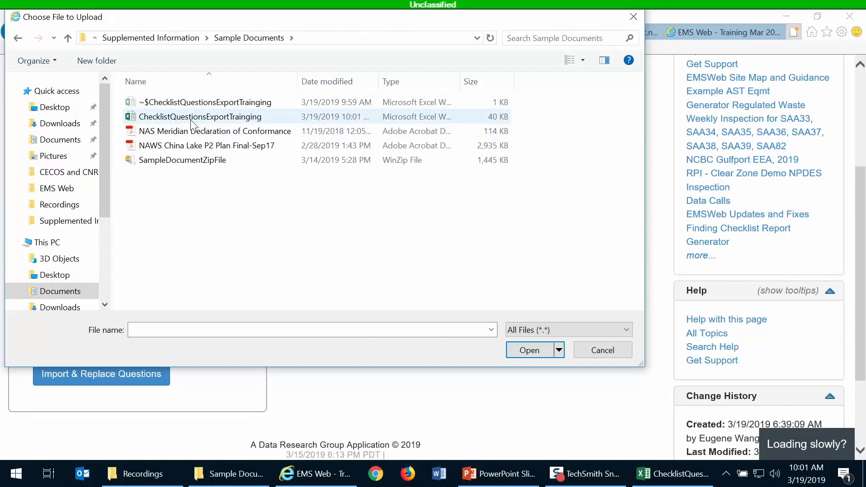
# Close the workbook in Excel and upload ChecklistQuestionsExportTrainging to import and replace the checklist's questions
pyautogui.click(658, 477)
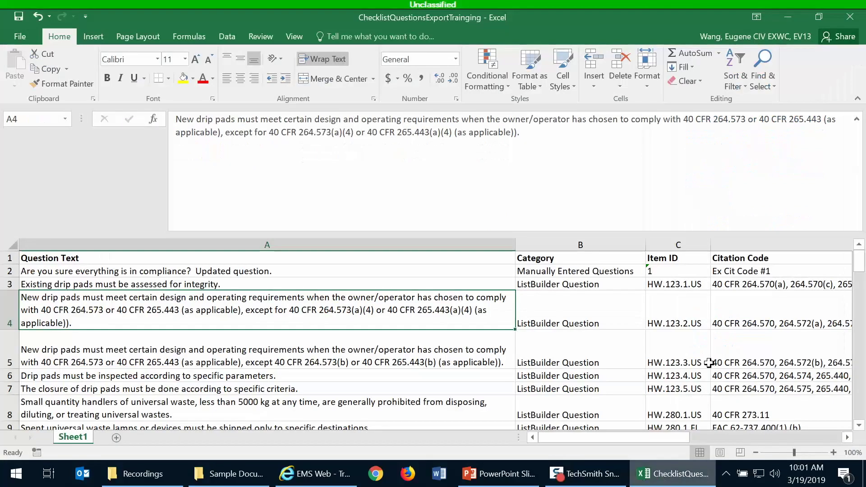
pyautogui.click(855, 11)
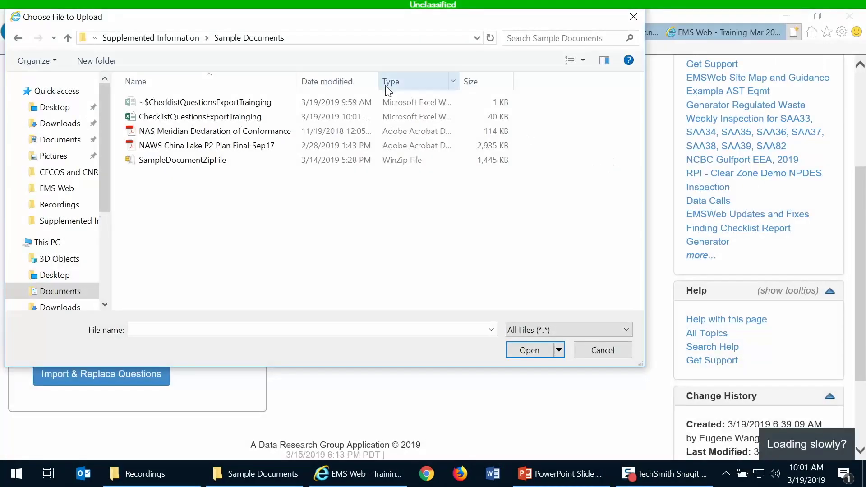
pyautogui.click(213, 107)
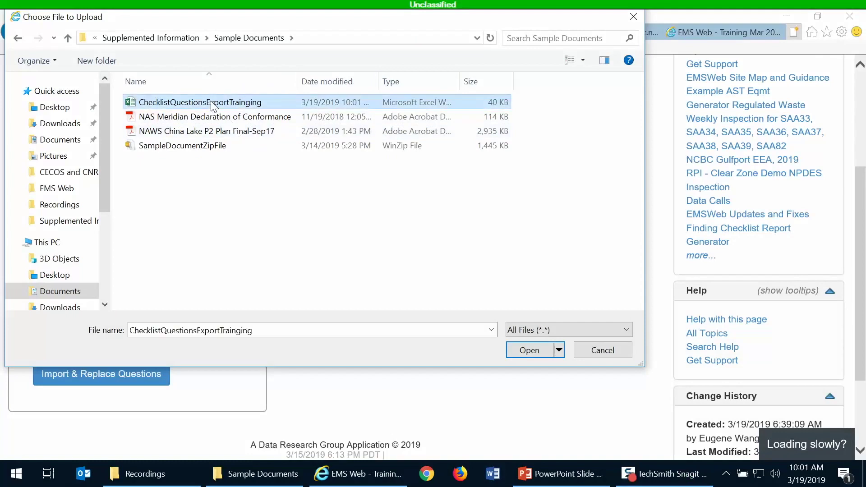
pyautogui.click(525, 353)
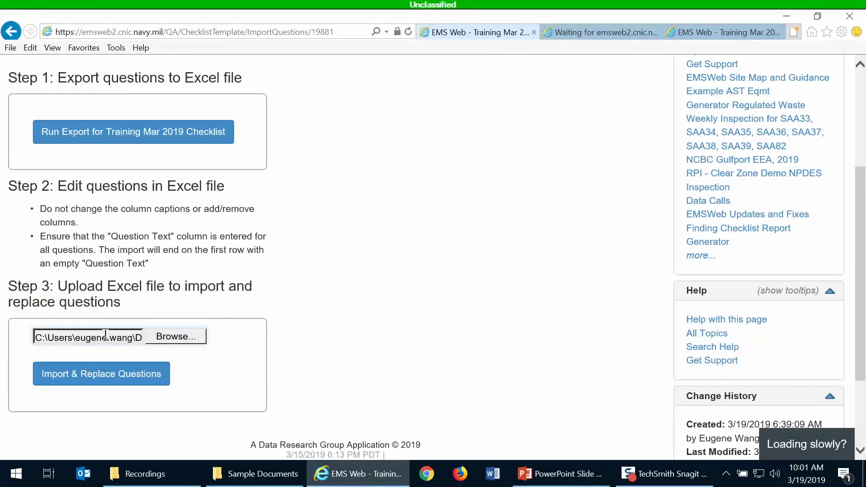
pyautogui.click(127, 379)
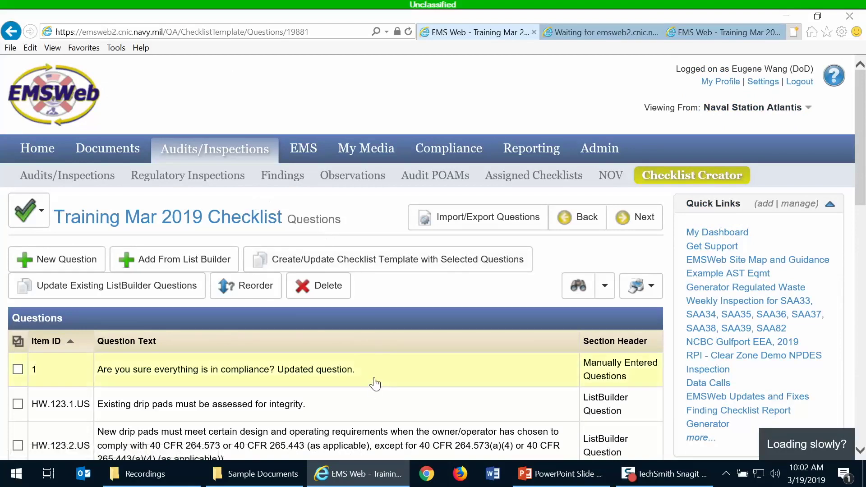
# Check the imported question list, including the reworded text of question 1
pyautogui.scroll(-4, 374, 383)
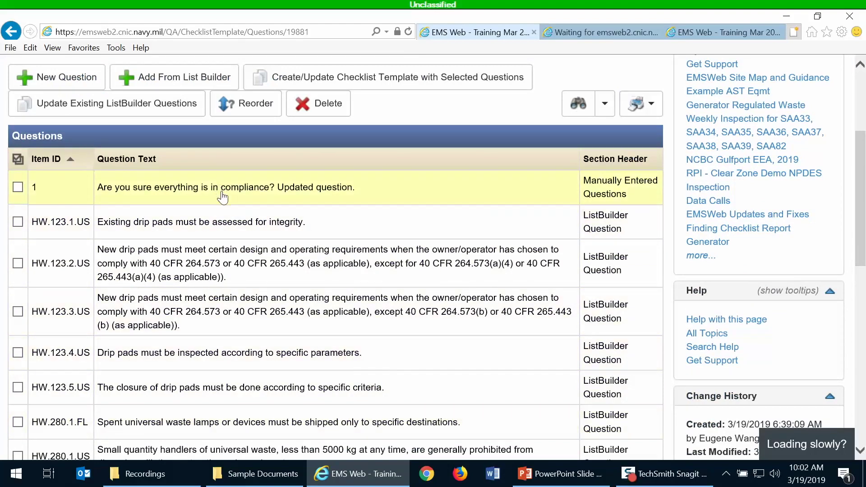
pyautogui.scroll(1, 221, 198)
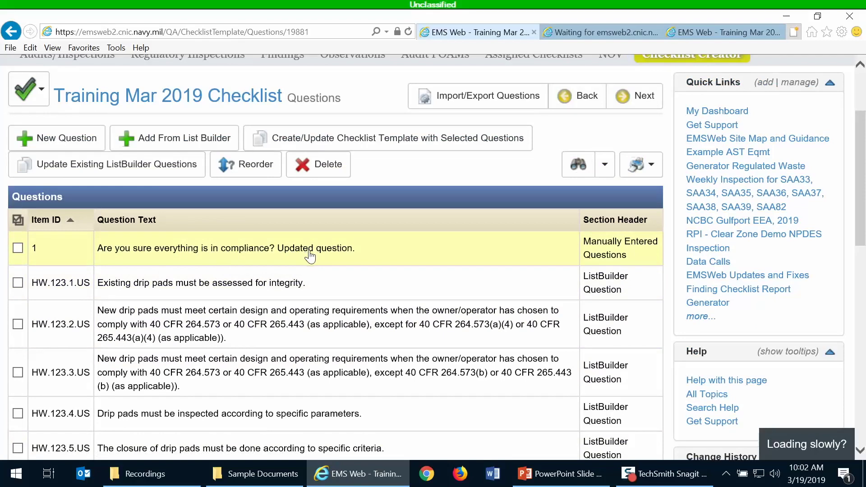
pyautogui.scroll(3, 315, 252)
# Go back to the Checklist Creator's template list, view the shared templates and switch back to the user's own templates
pyautogui.click(721, 185)
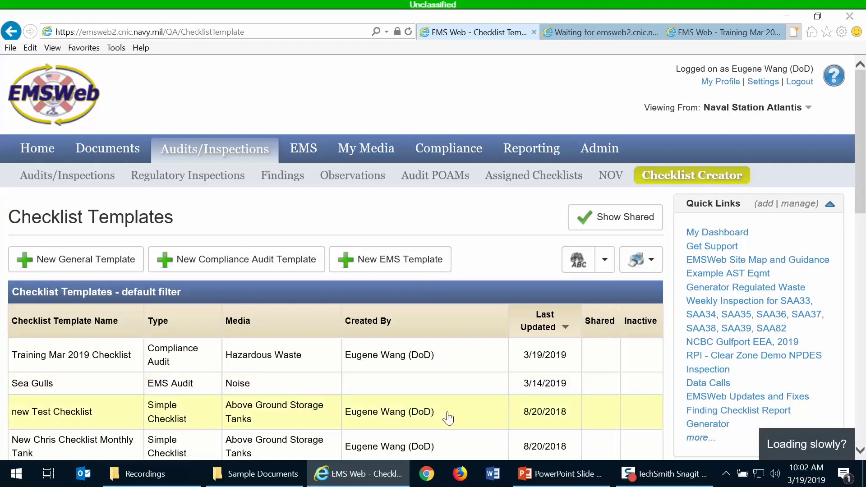
pyautogui.scroll(-1, 448, 417)
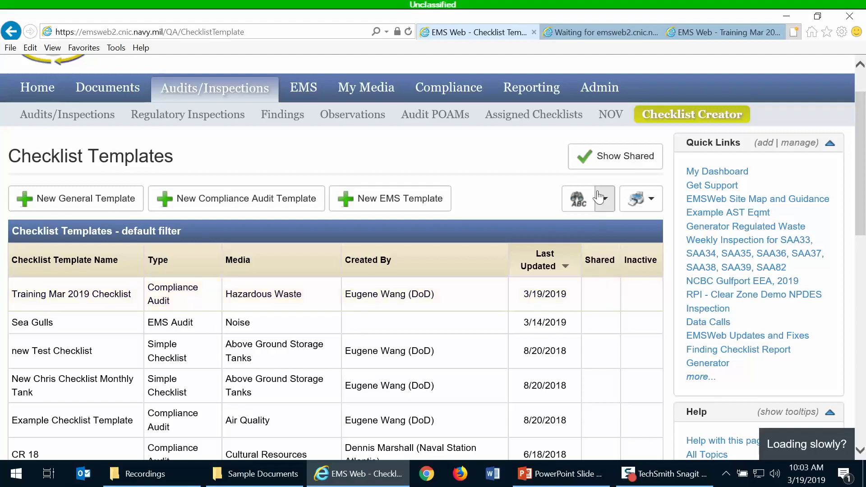
pyautogui.click(583, 166)
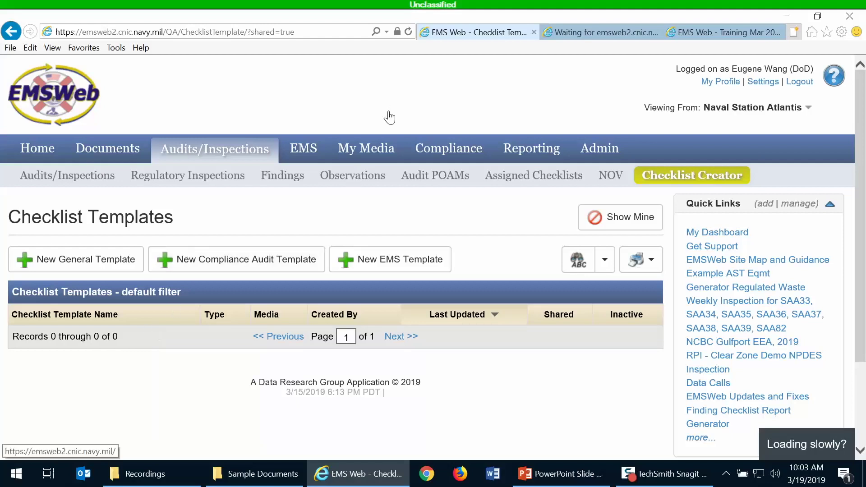
pyautogui.click(642, 217)
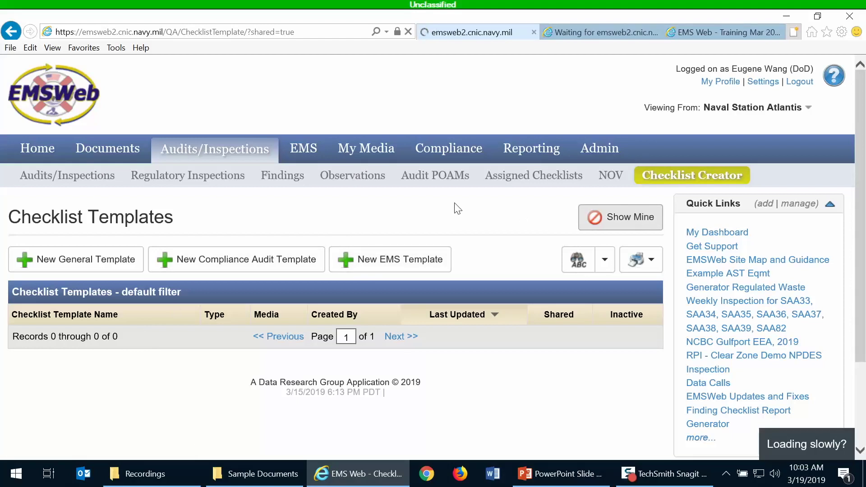